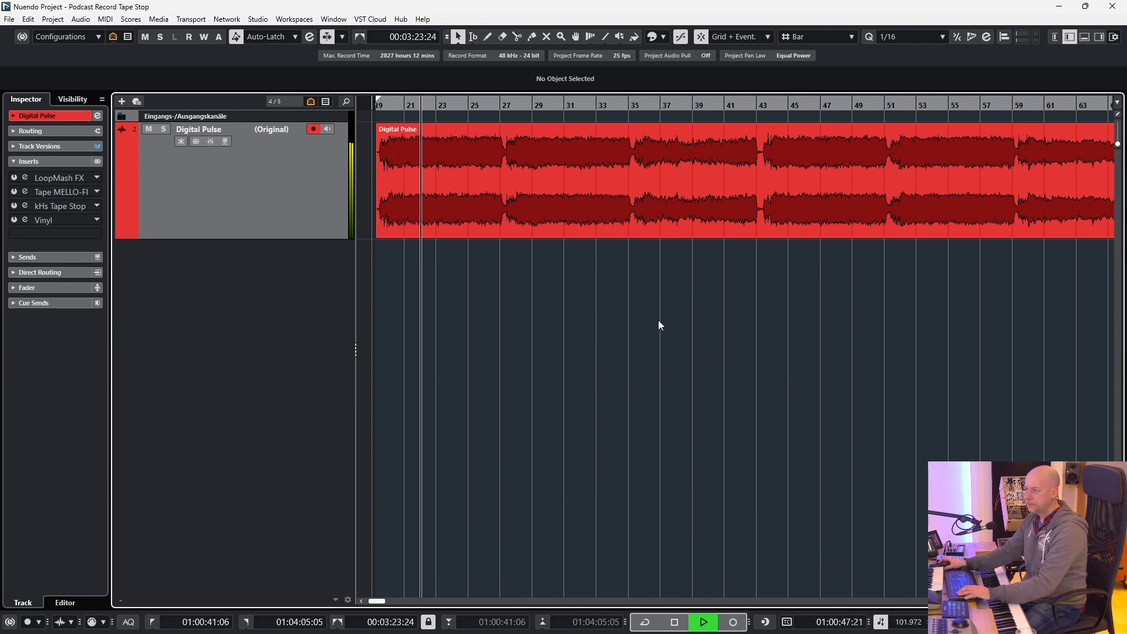
Step: Activate and open the LoopMash FX insert on the Digital Pulse track, and set its grid size to 1/8
left_click(15, 178)
left_click(25, 177)
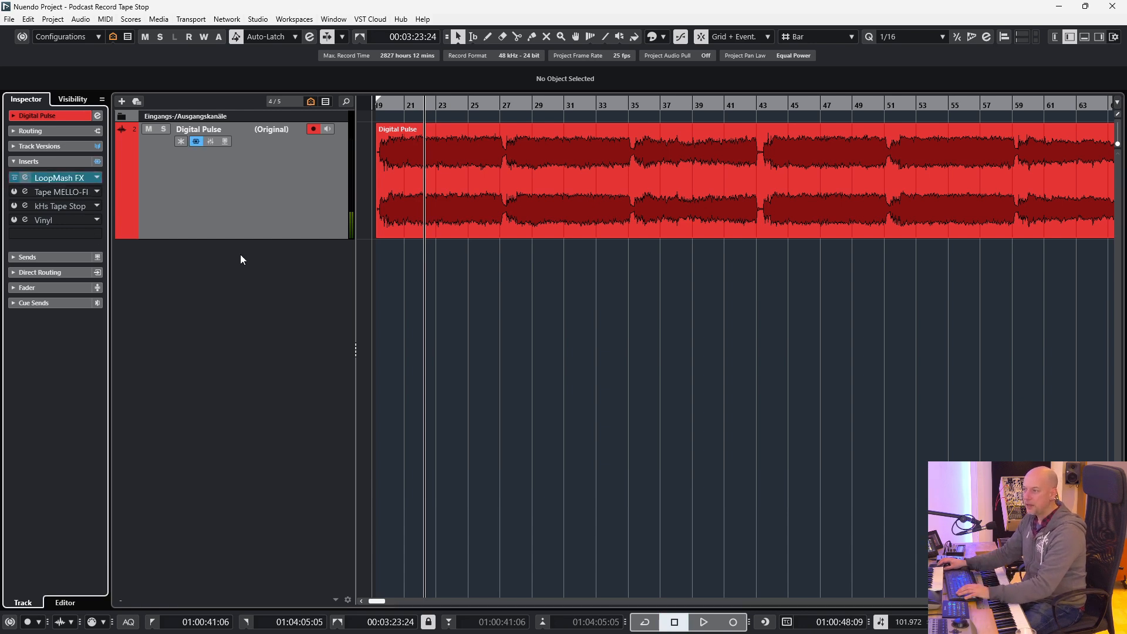
left_click_drag(375, 251, 381, 248)
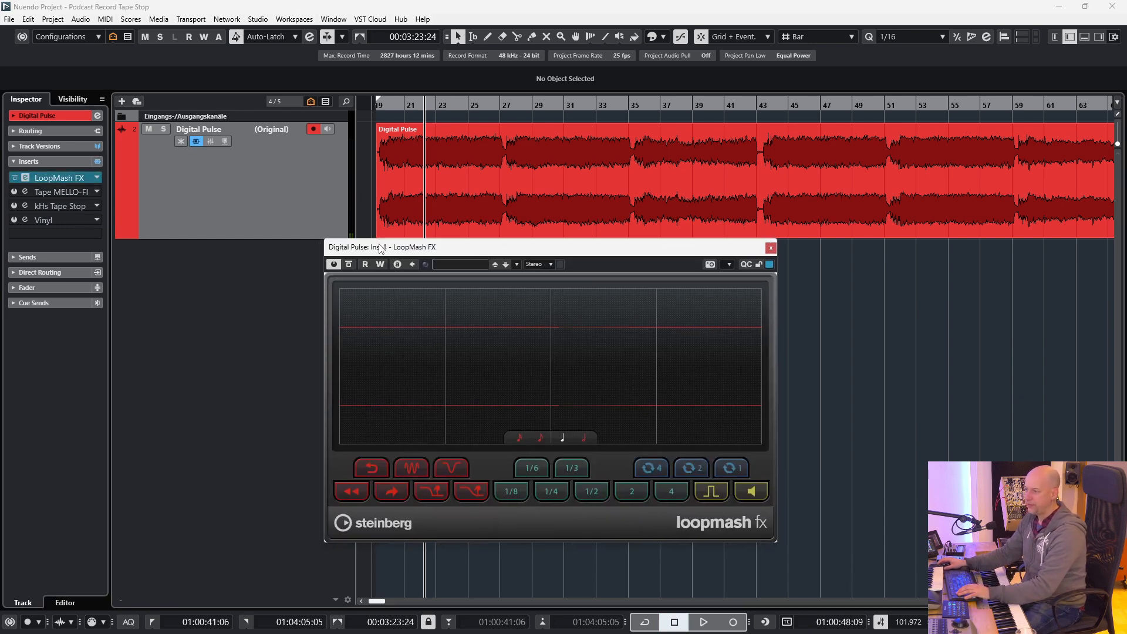
key("KP_1")
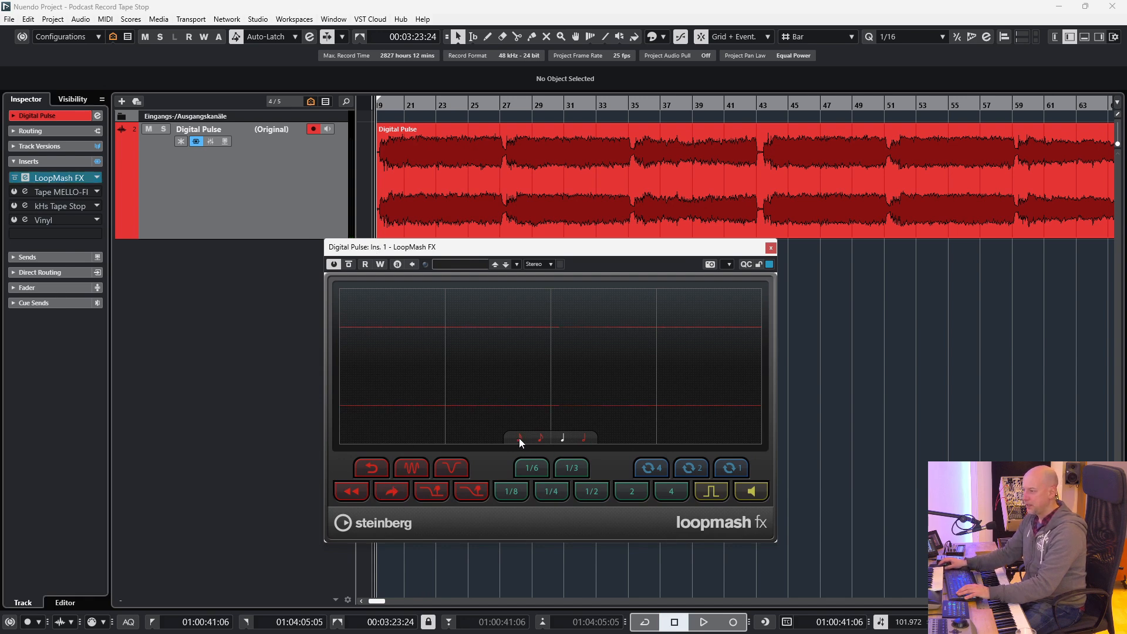
left_click(541, 438)
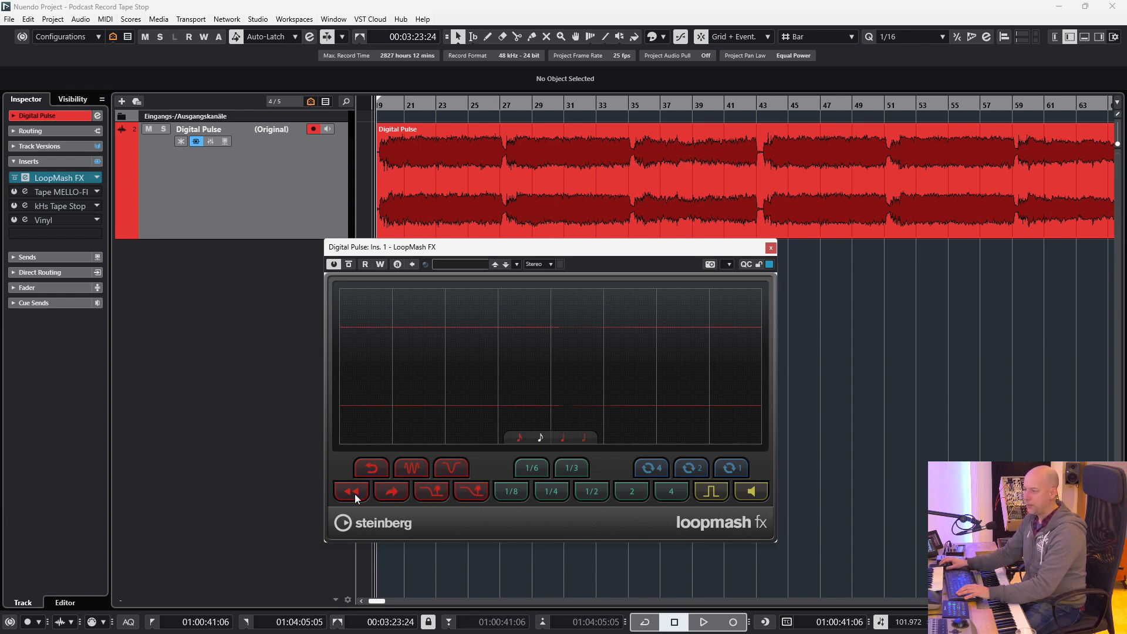
Step: Play the track and audition LoopMash FX's red tape-style effects plus its 1/8, 1/6 and 1/3 slice effects
key("space")
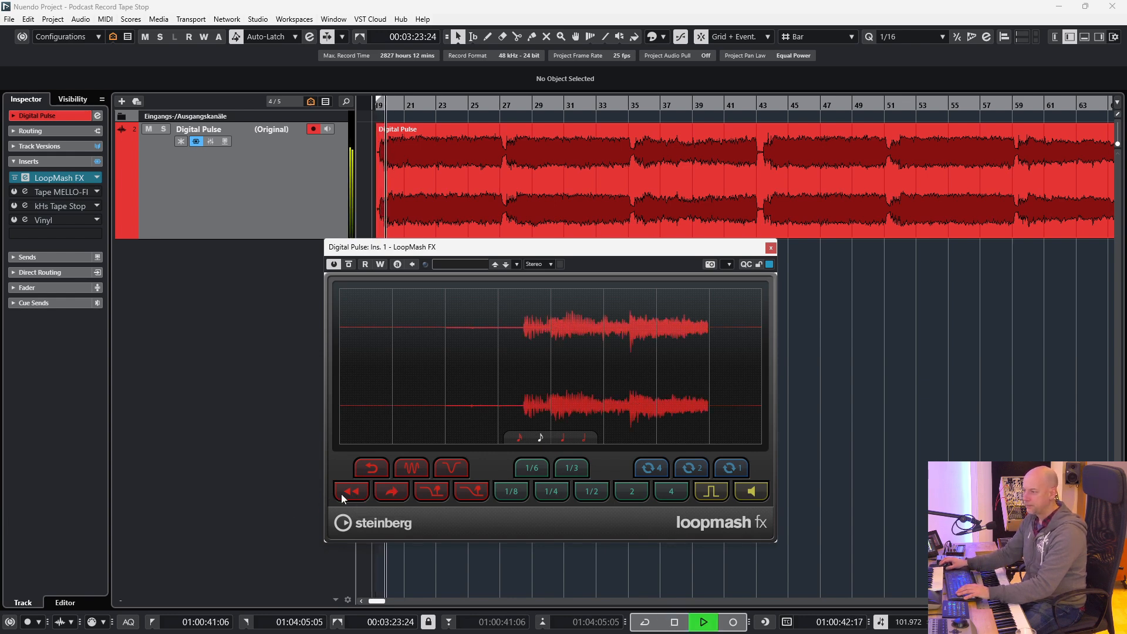
left_click(368, 468)
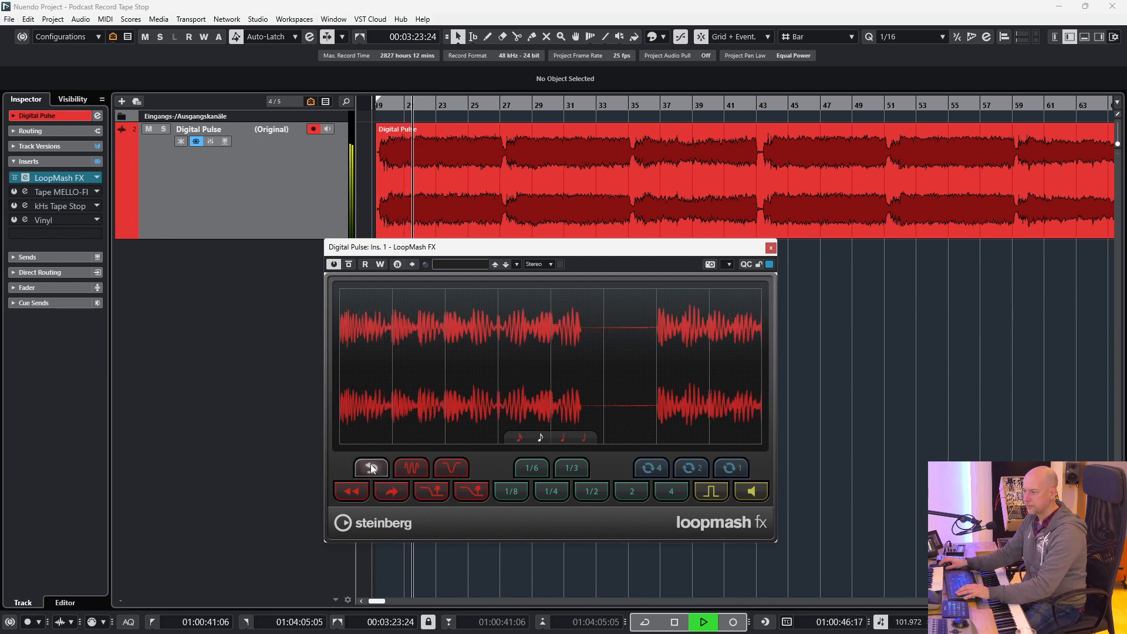
left_click(389, 491)
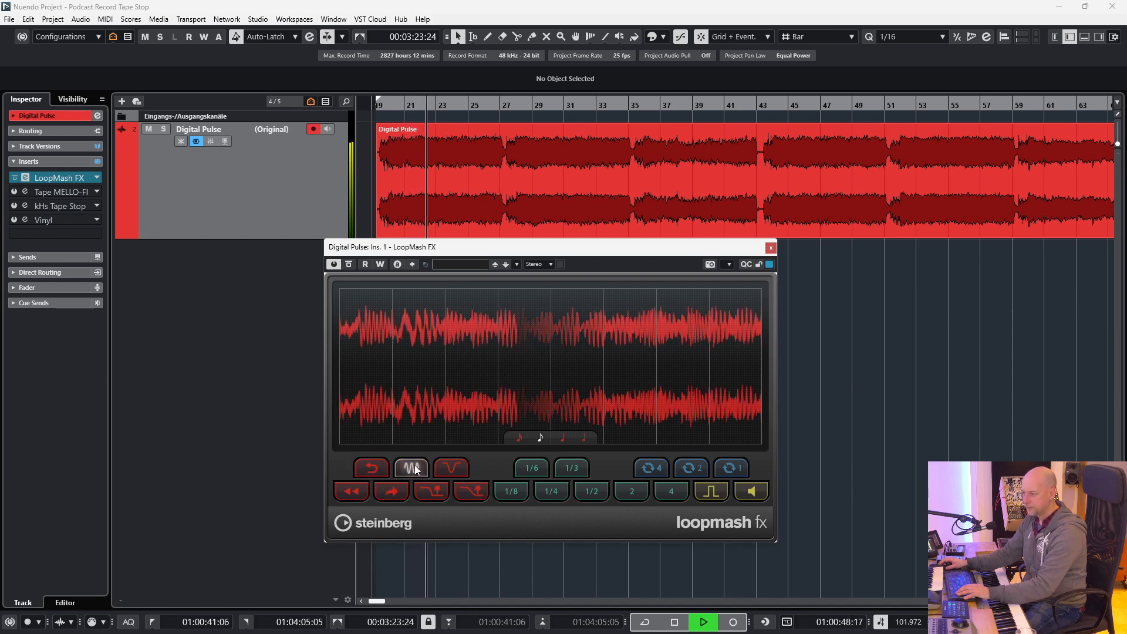
left_click(429, 490)
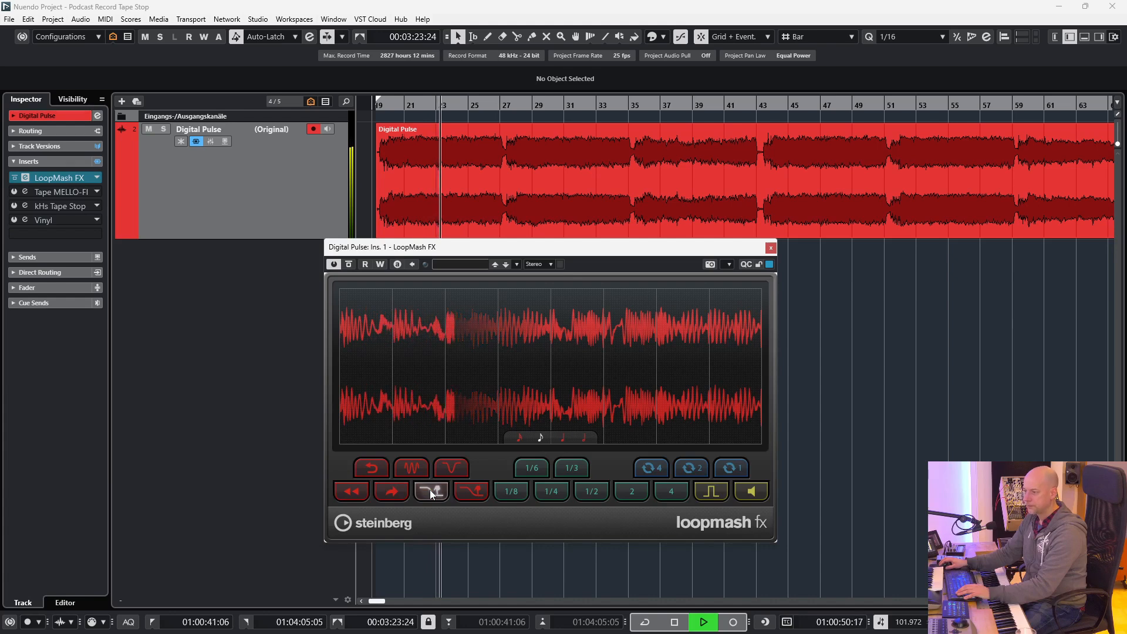
left_click(446, 467)
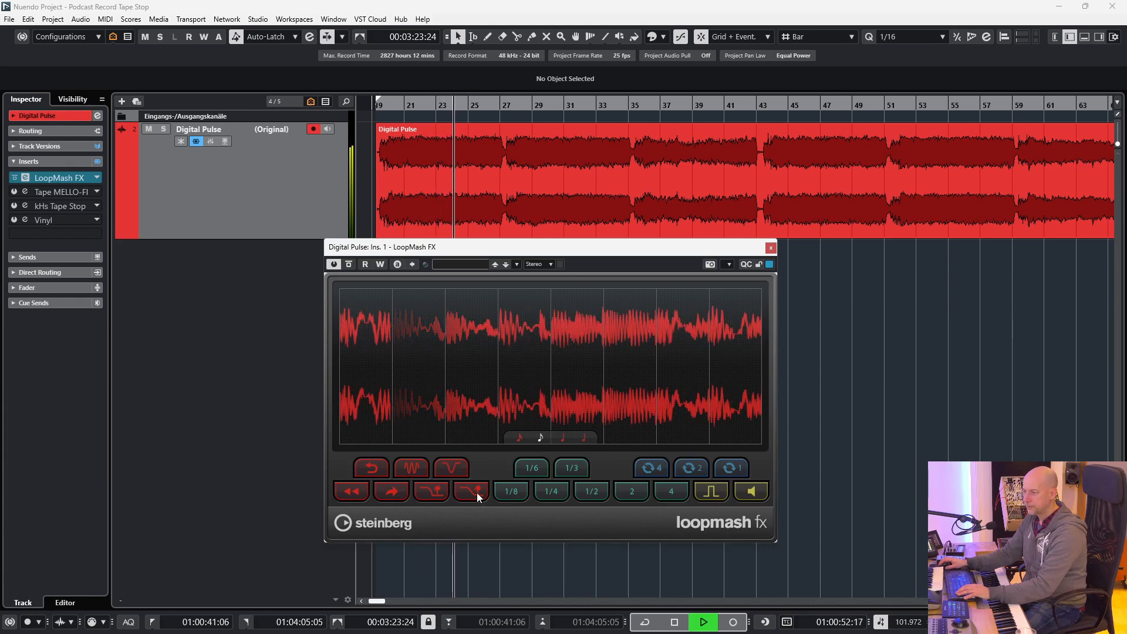
left_click(510, 493)
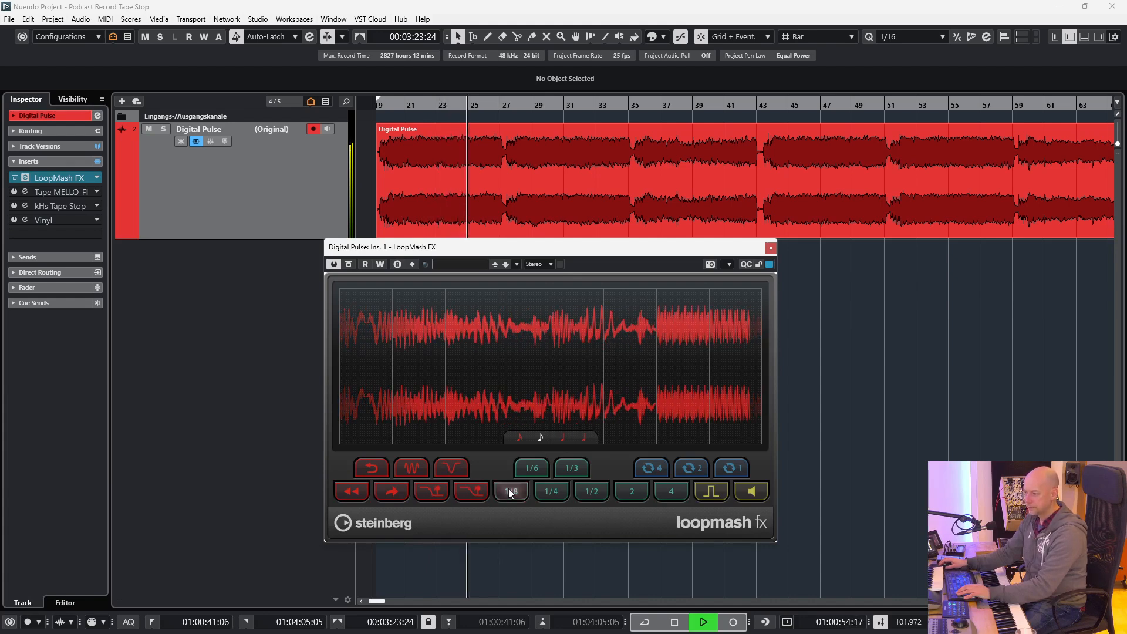
left_click(532, 468)
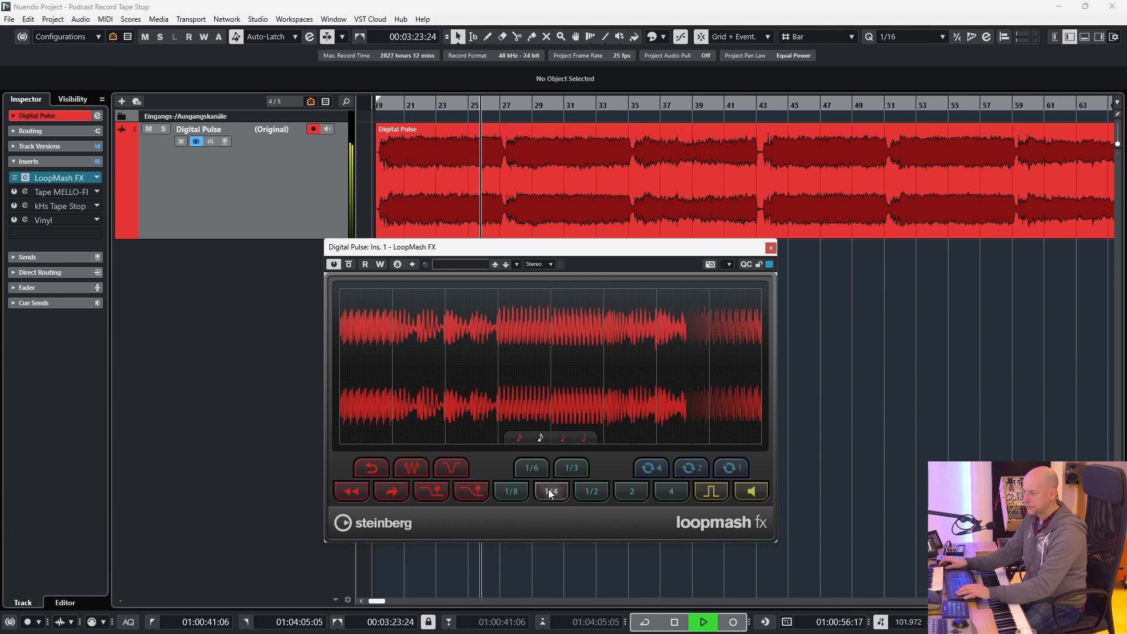
left_click(570, 469)
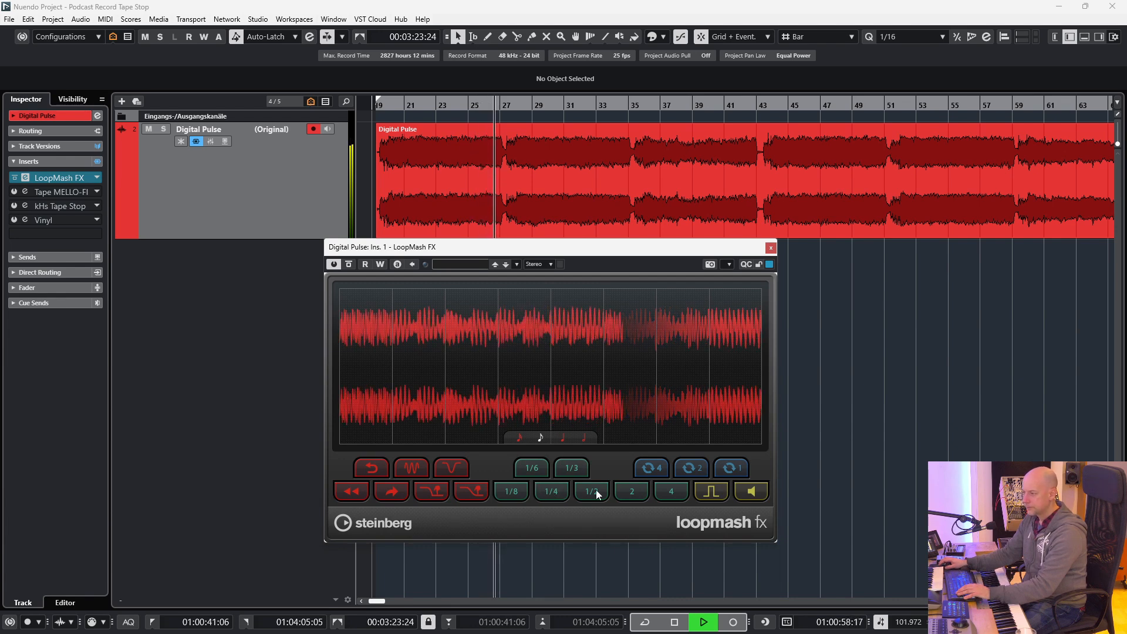
key("space")
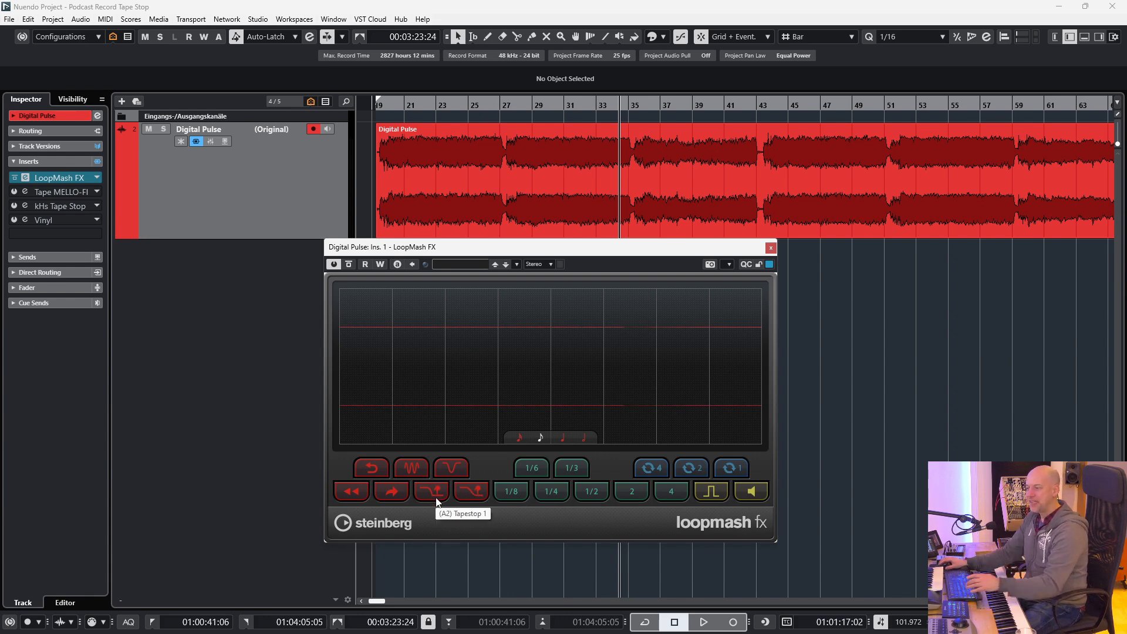
Step: Set the LoopMash FX grid size to 1/2 and audition Tapestop 1 and the neighbouring tapestop effect during playback
key("space")
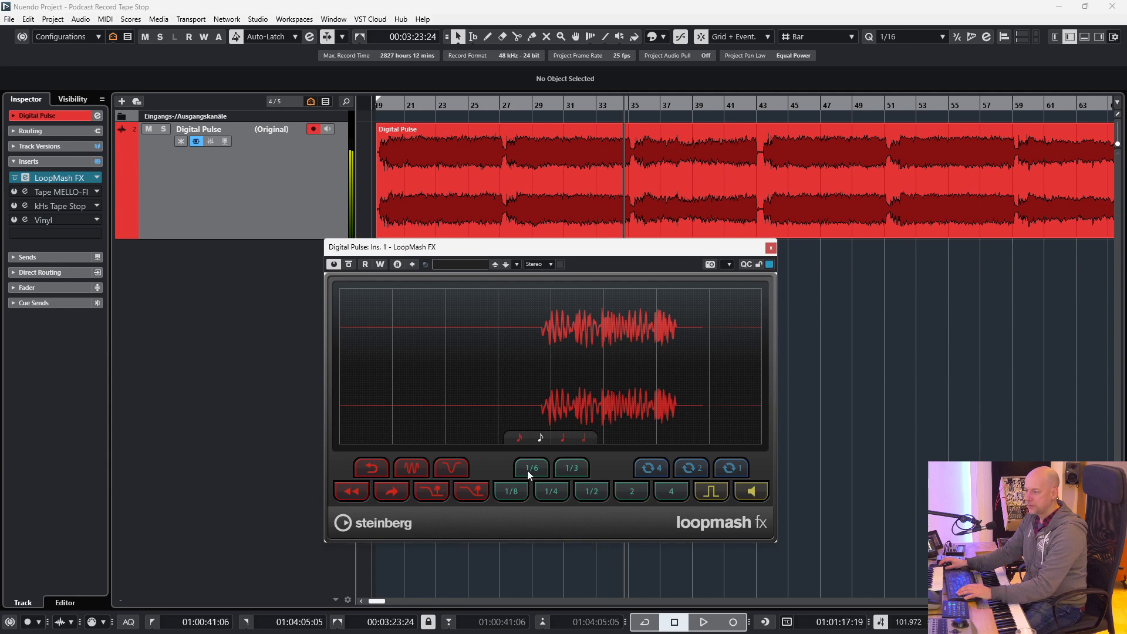
left_click(584, 439)
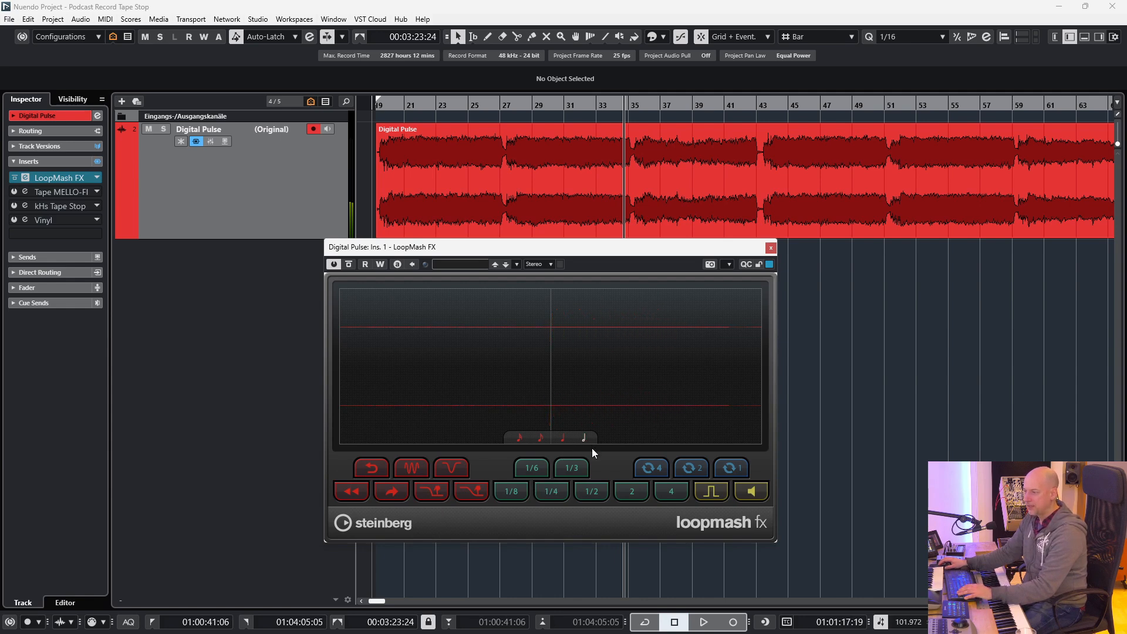
left_click(432, 493)
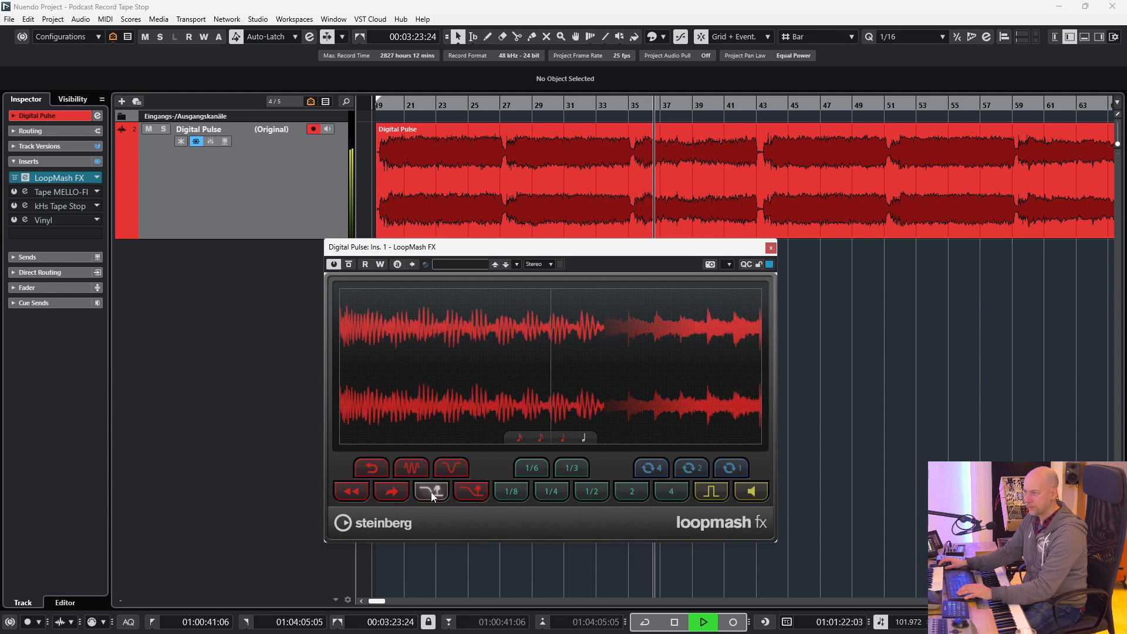
left_click(473, 494)
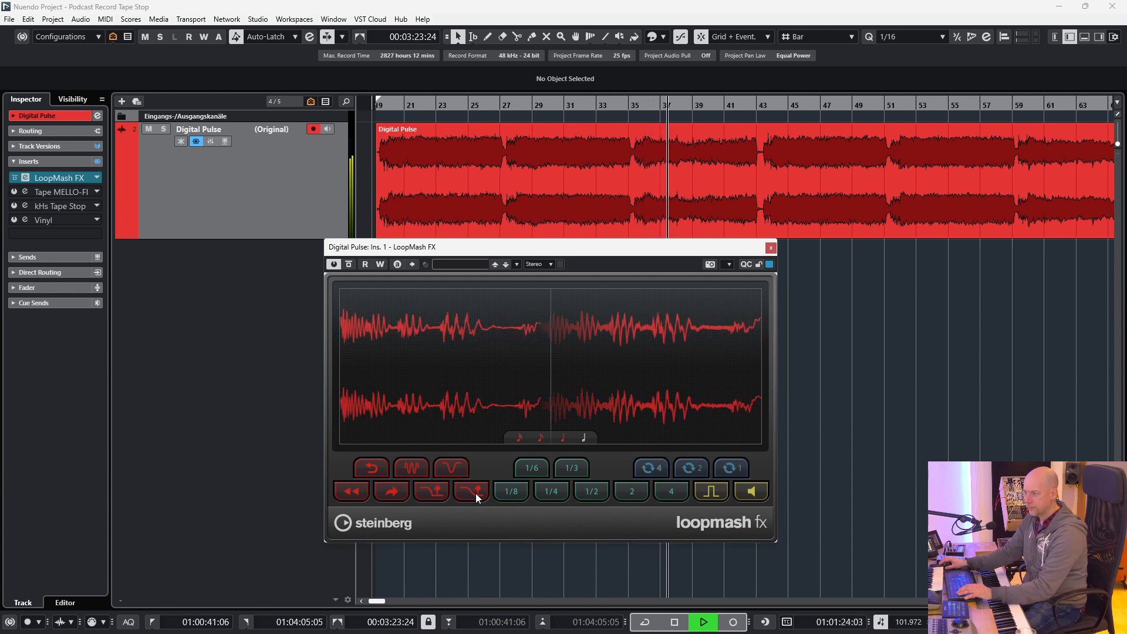
Step: Record LoopMash FX automation during playback by triggering TapeStart and Slowdown, switching the grid size to 1/8, and triggering the 1/8 effect
key("space")
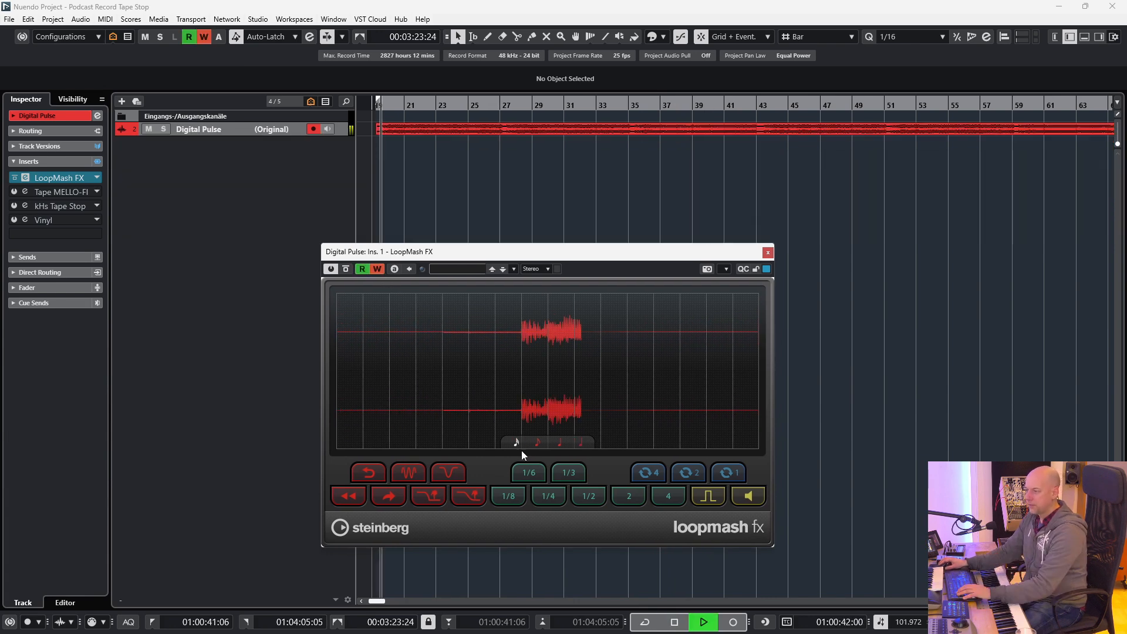
left_click(388, 496)
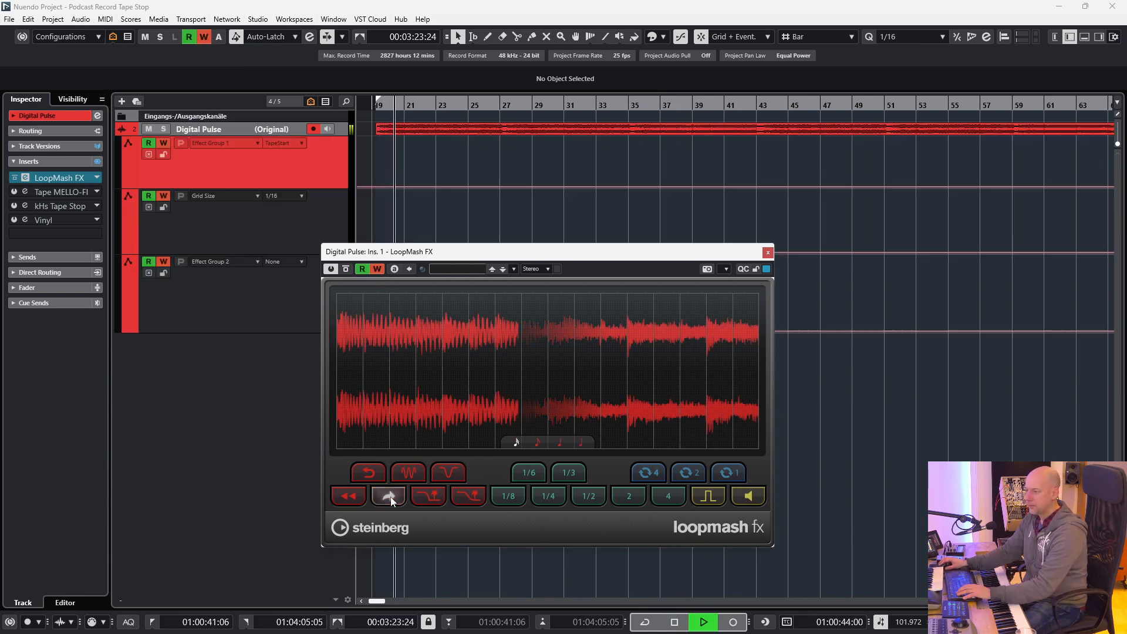
left_click(446, 474)
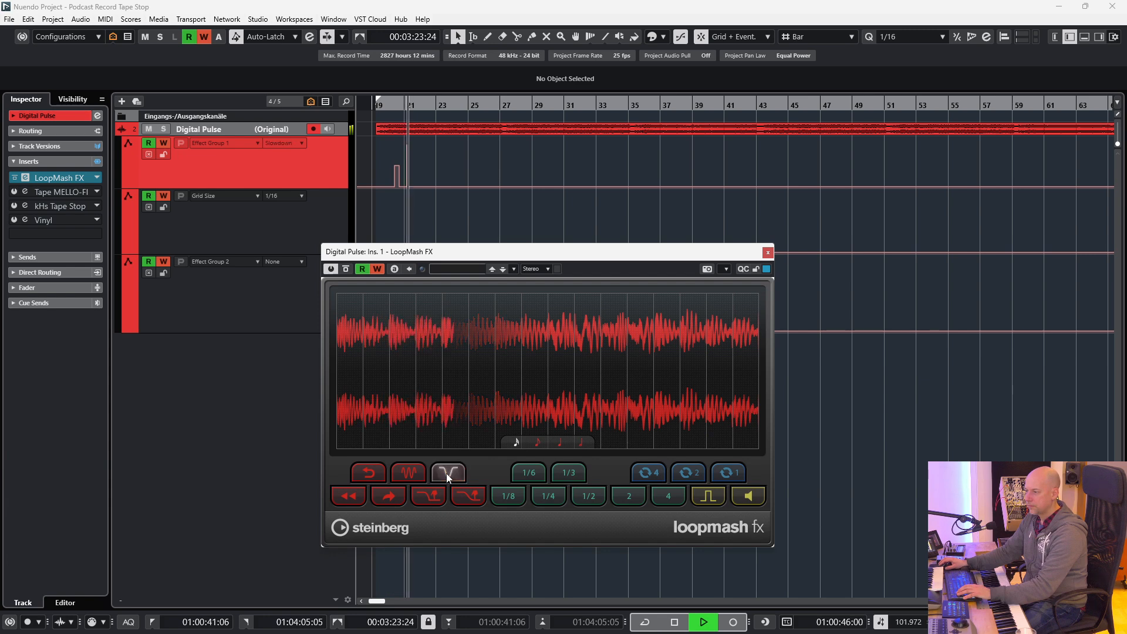
left_click(538, 442)
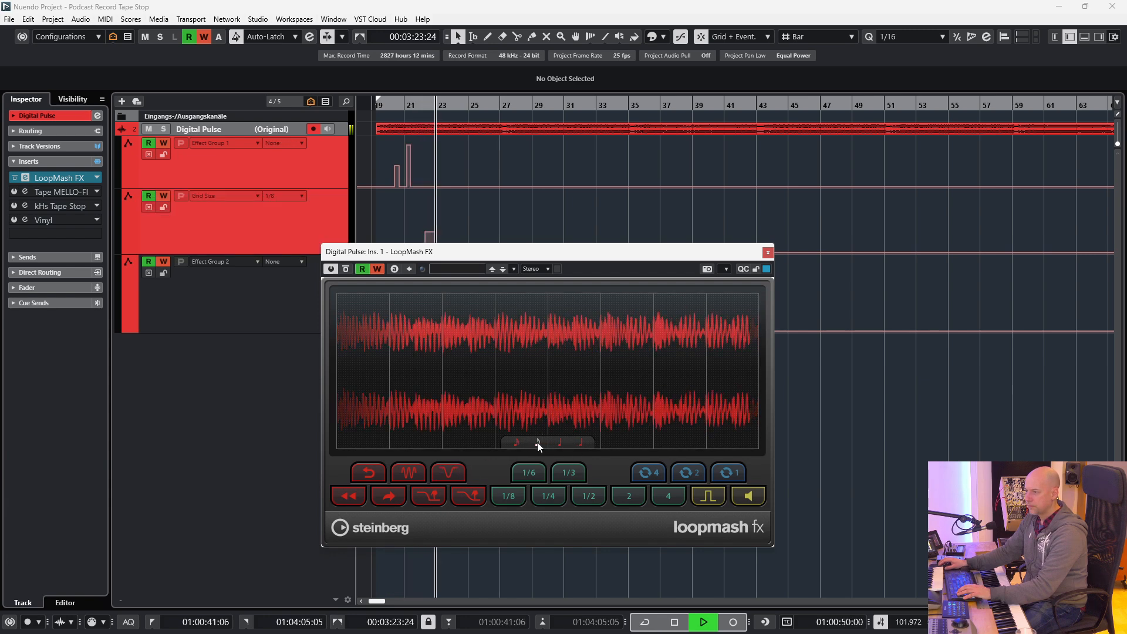
left_click(510, 496)
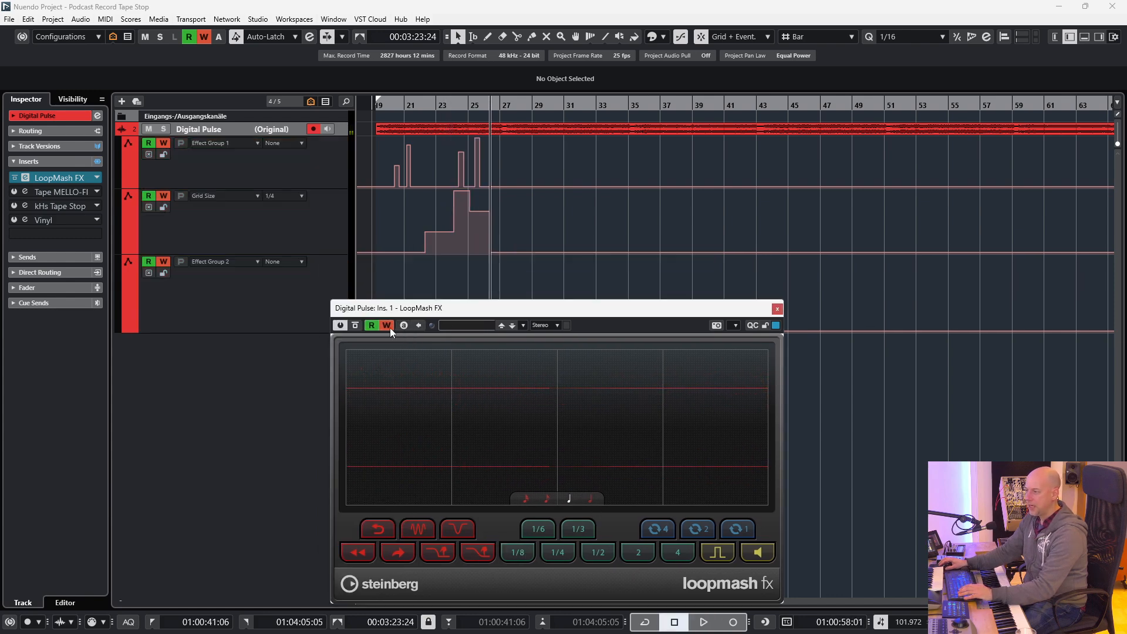
Step: Turn off automation writing for LoopMash FX and play the recorded automation from the left locator
left_click(388, 325)
key("KP_0")
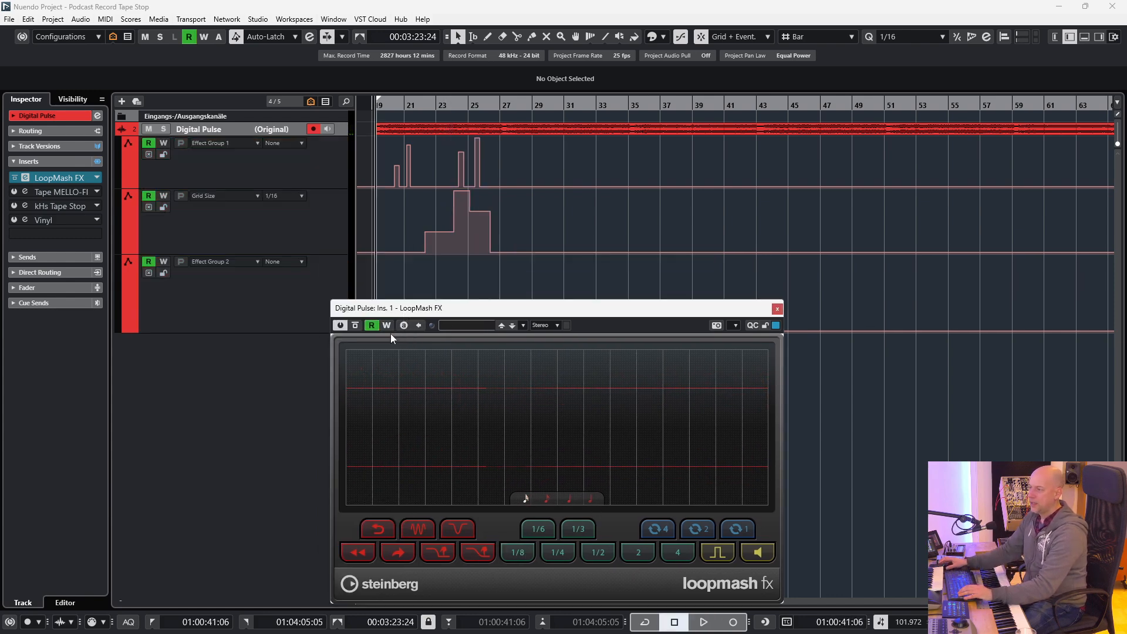
key("space")
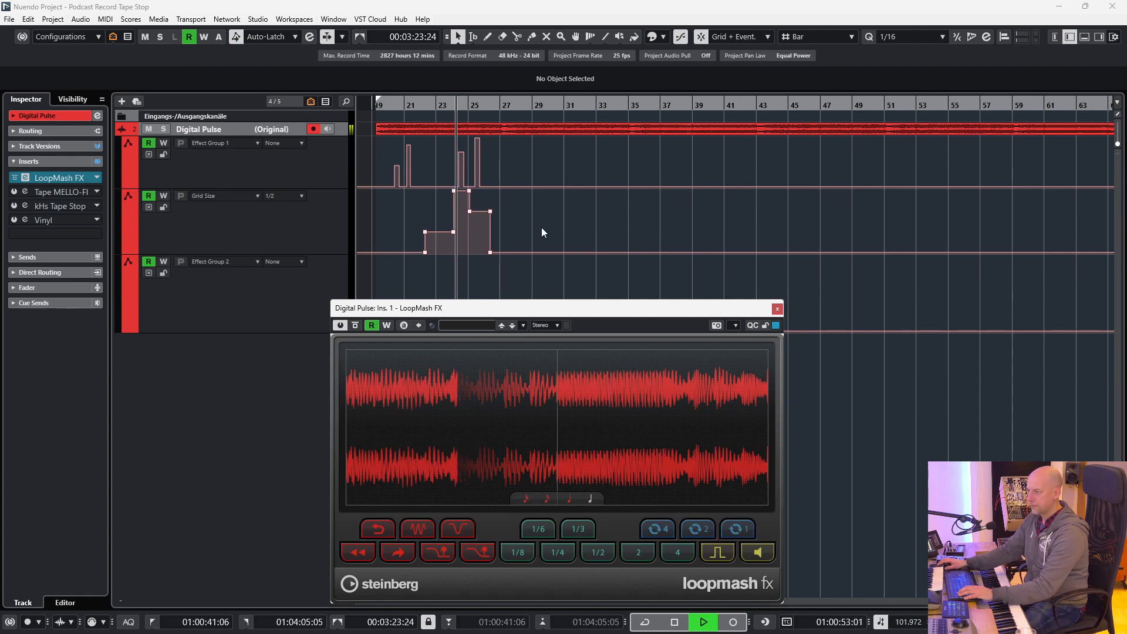
key("space")
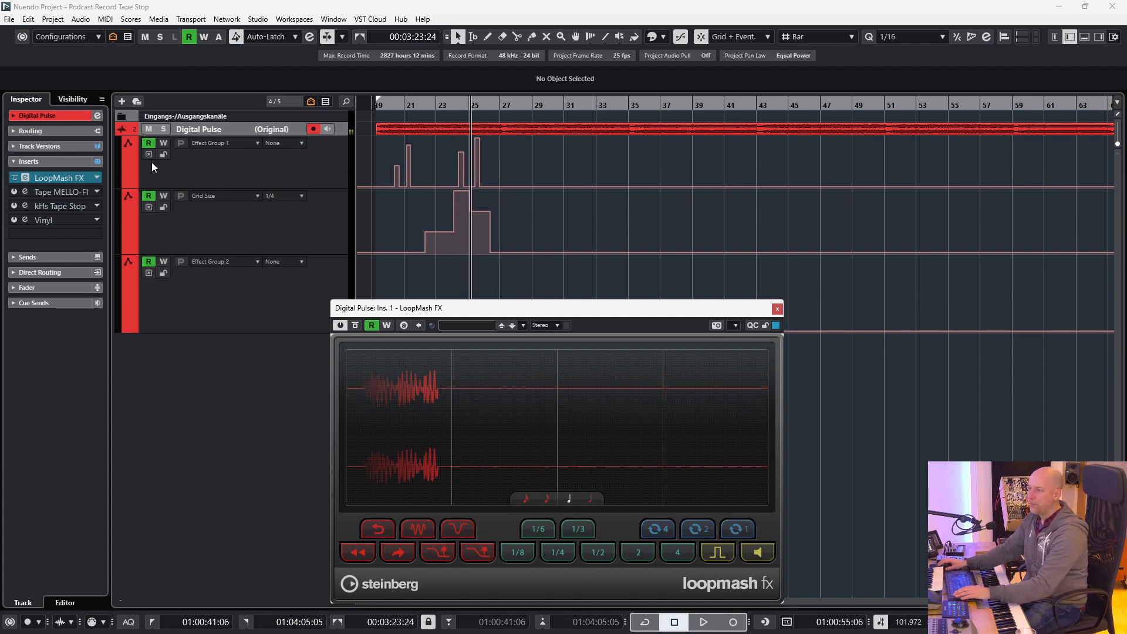
Step: Add a MIDI track with its MIDI output routed to the LoopMash FX insert on Digital Pulse
right_click(241, 244)
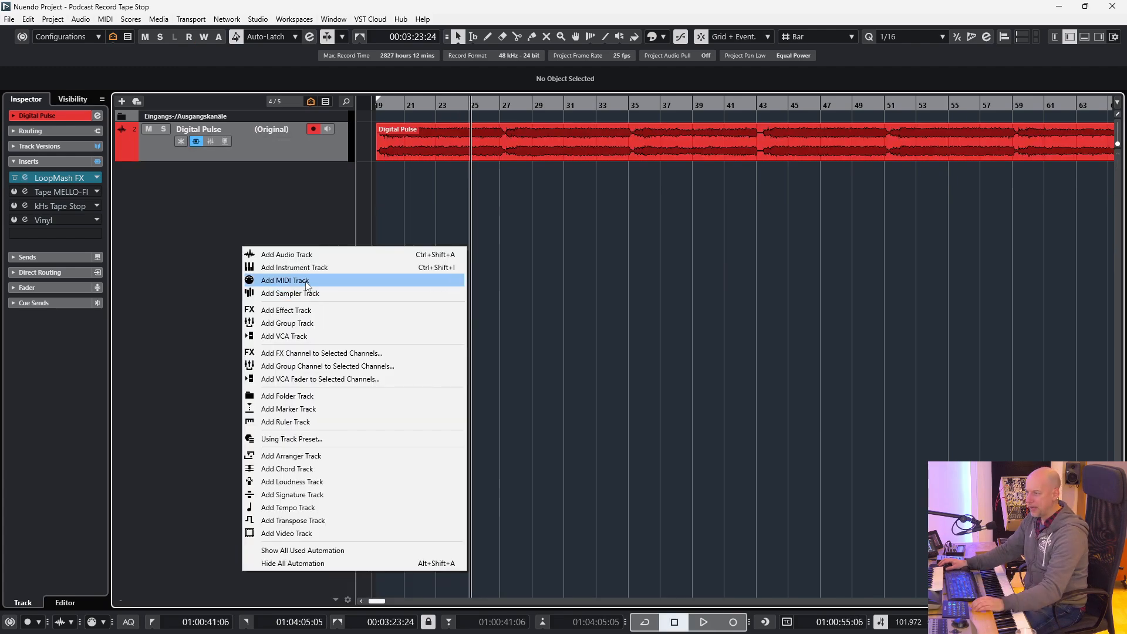
left_click(305, 280)
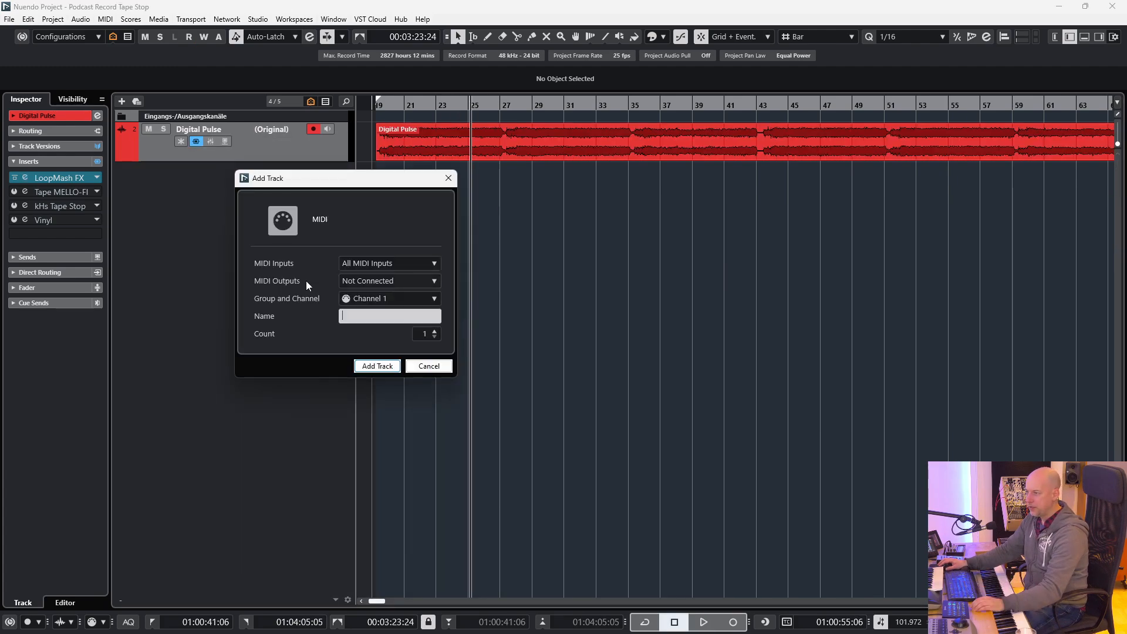
left_click(369, 282)
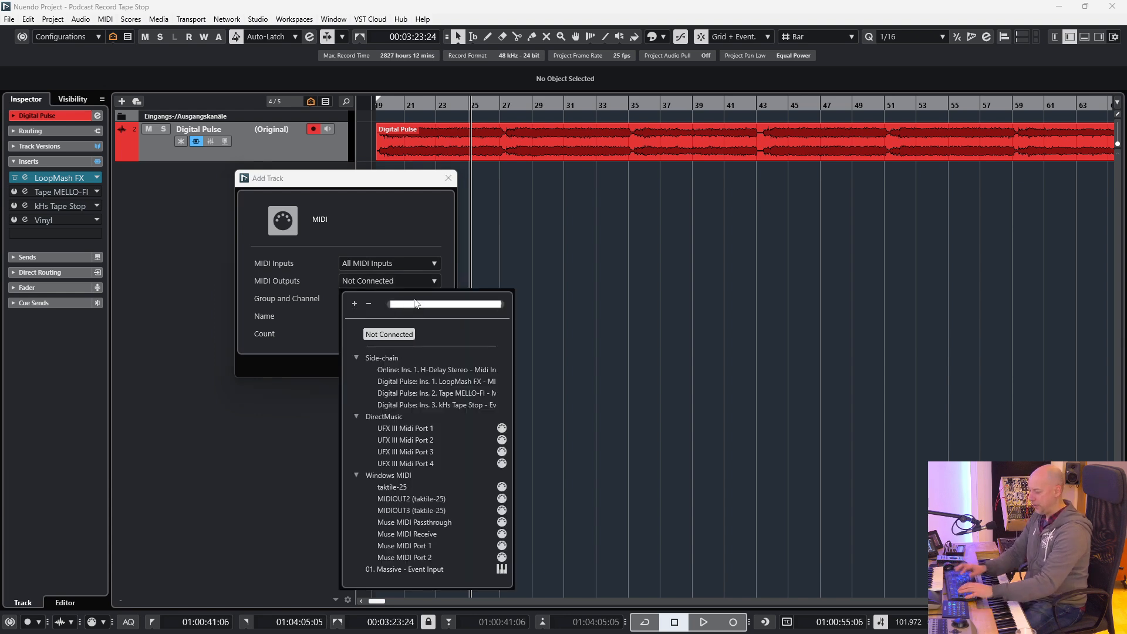
type("loop")
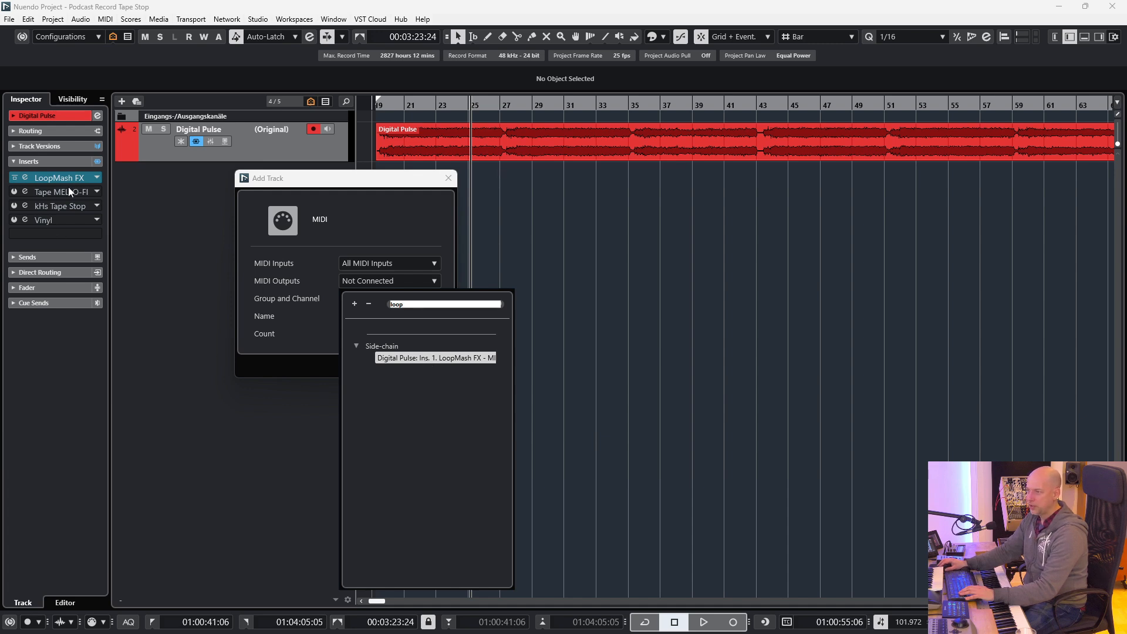
left_click(458, 359)
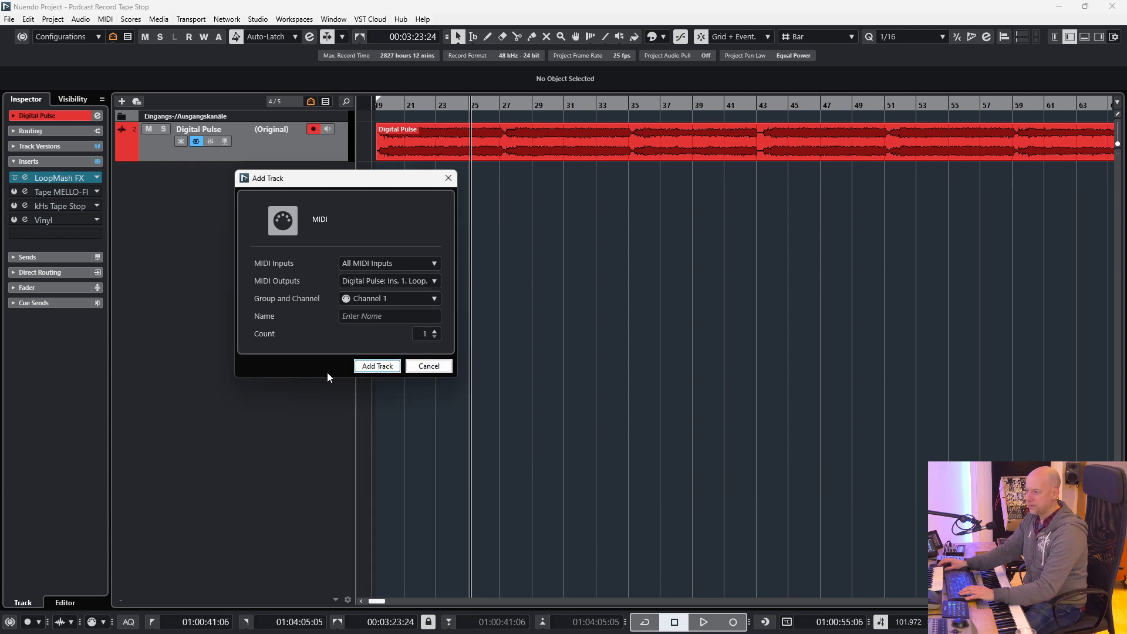
key("Return")
Step: Colour the new MIDI track yellow and rename it "LoophMash FX MIDI"
left_click(664, 38)
left_click(715, 69)
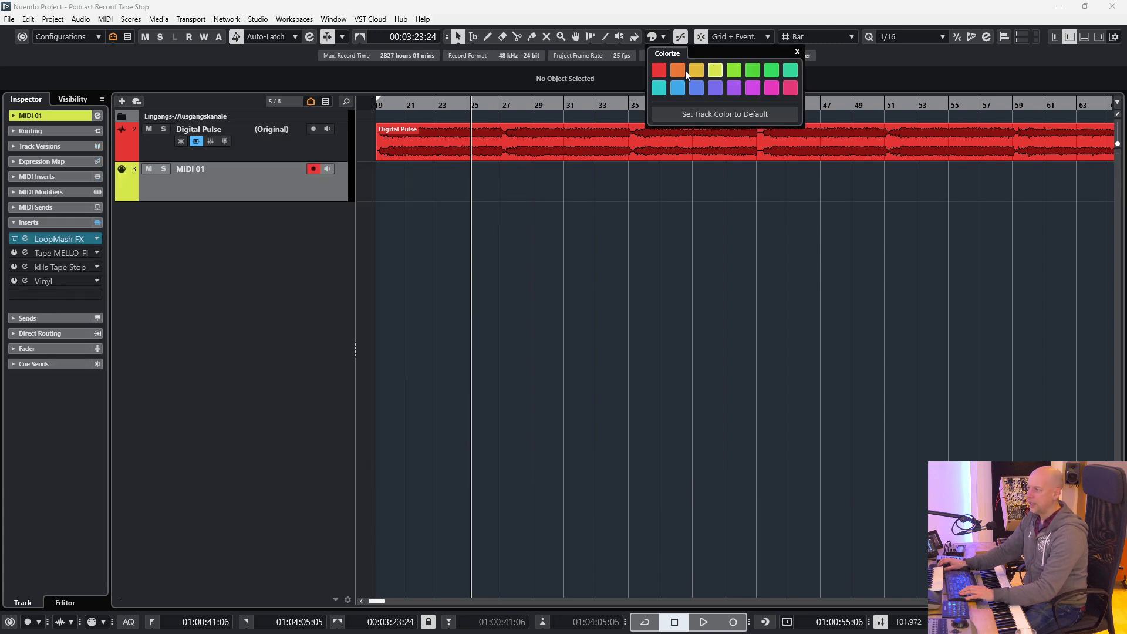
left_click(189, 169)
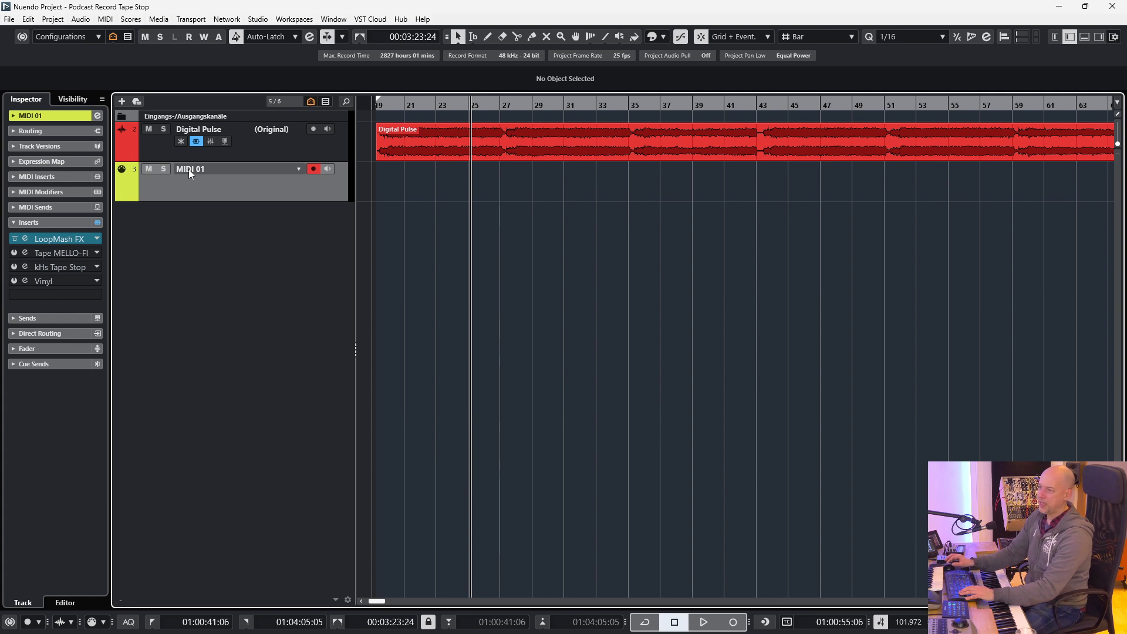
double_click(189, 169)
type("Looph")
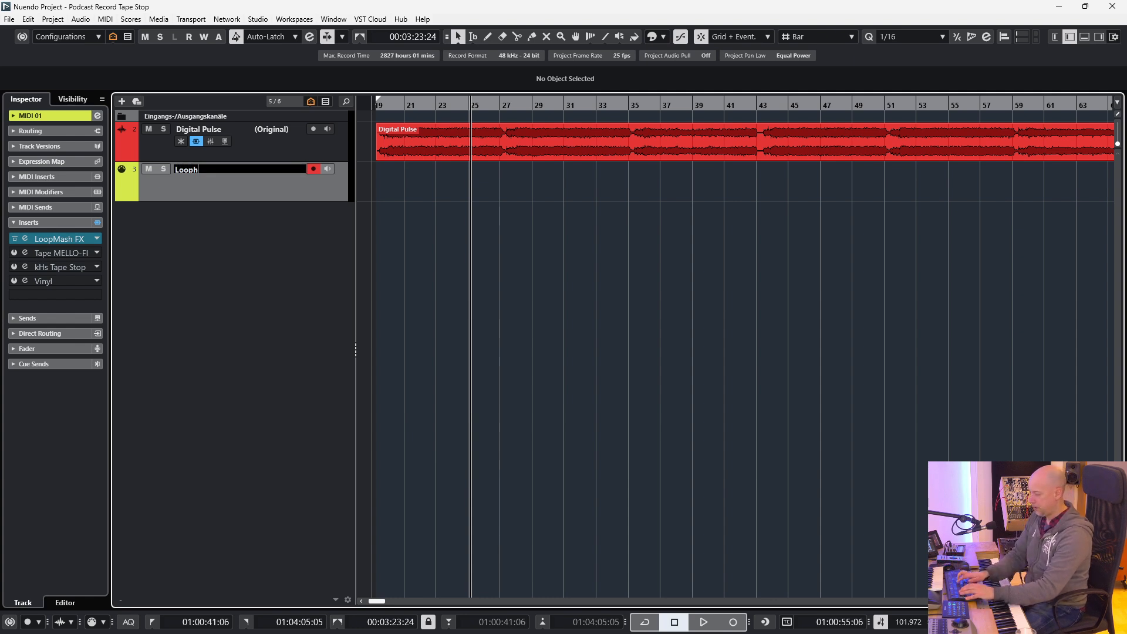
type("Mash FX MIDI")
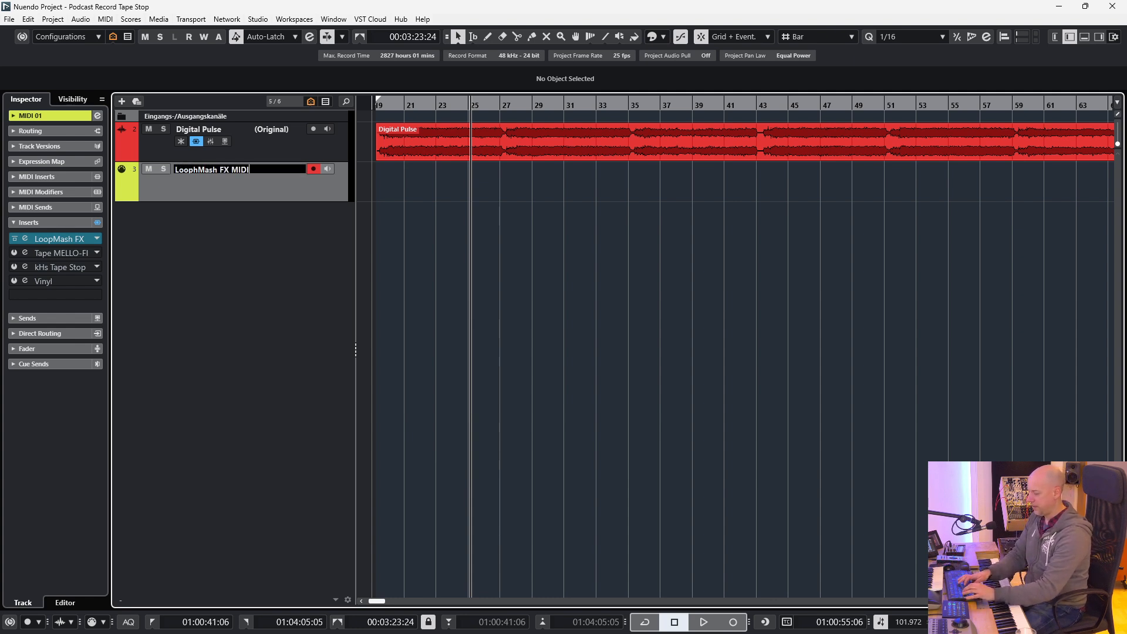
key("Return")
Step: Open the LoopMash FX editor from the MIDI track's inserts and return the playhead to the left locator
left_click(25, 239)
key("KP_1")
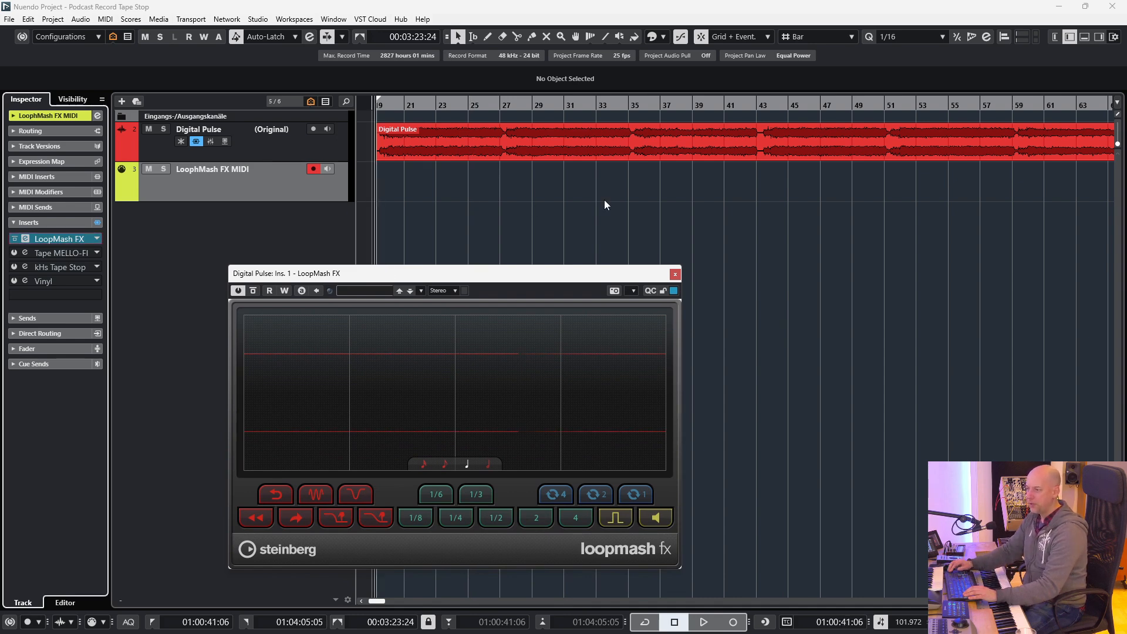
Step: Record a MIDI performance that triggers LoopMash FX effects on the LoophMash FX MIDI track from the left locator
key("KP_Multiply")
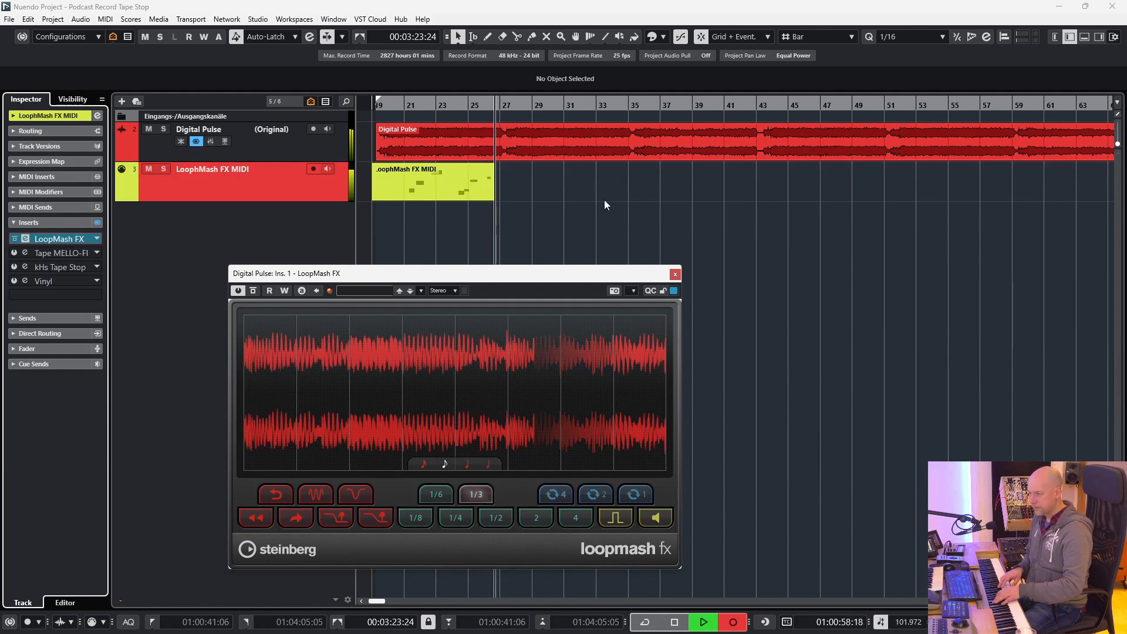
key("space")
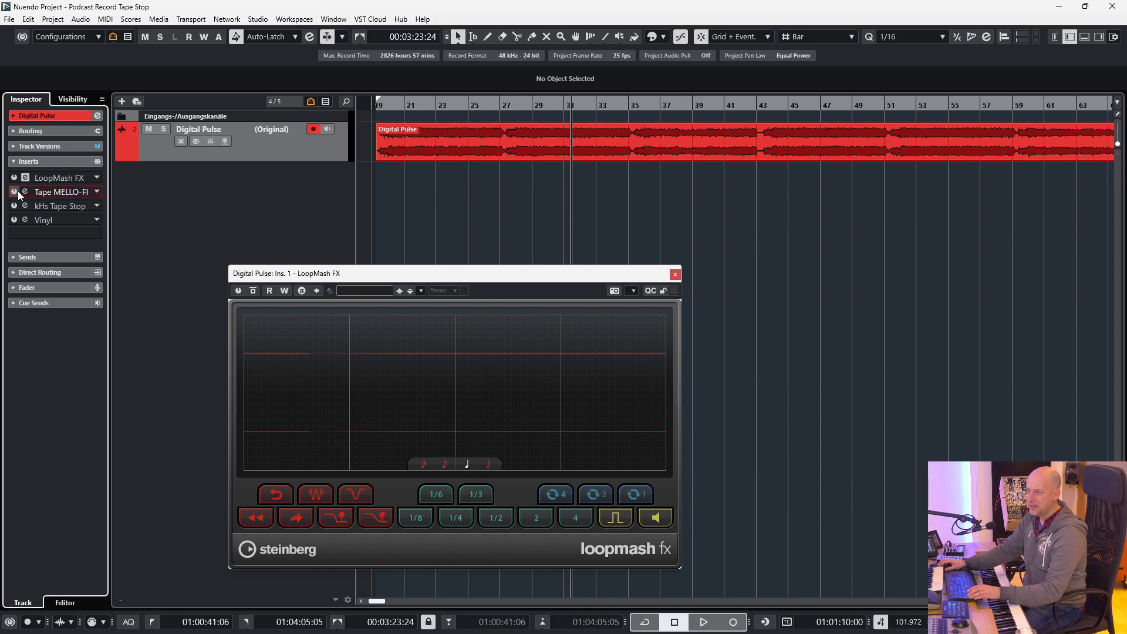
Step: Close the LoopMash FX editor, bring up Tape MELLO-FI on Digital Pulse and release its tape stop
left_click(676, 275)
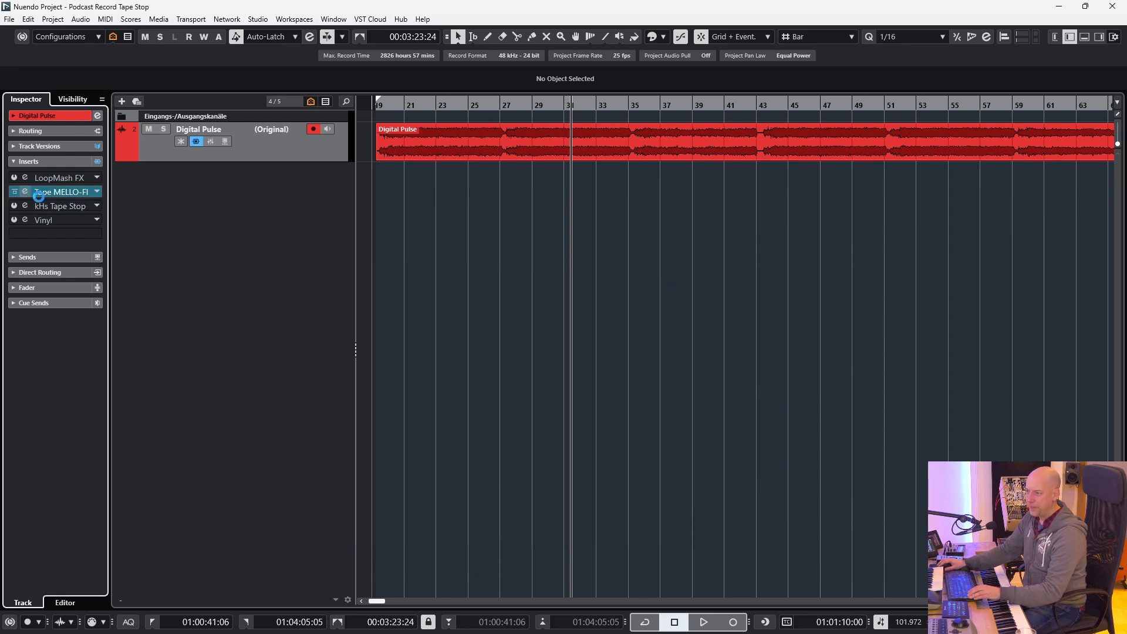
left_click_drag(492, 203, 485, 203)
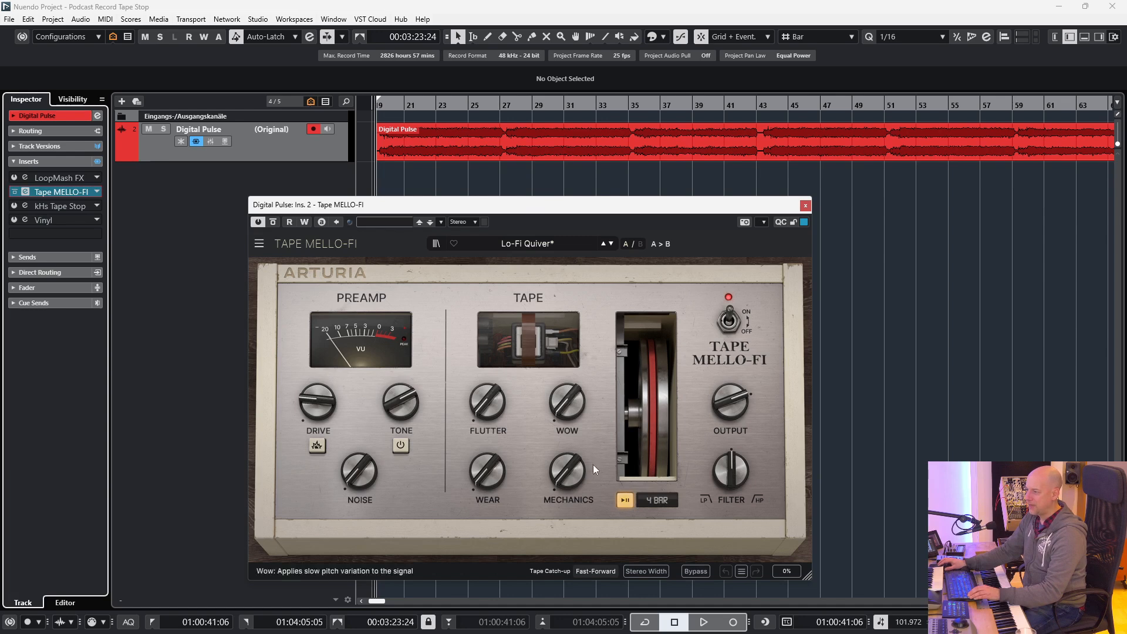
left_click(625, 501)
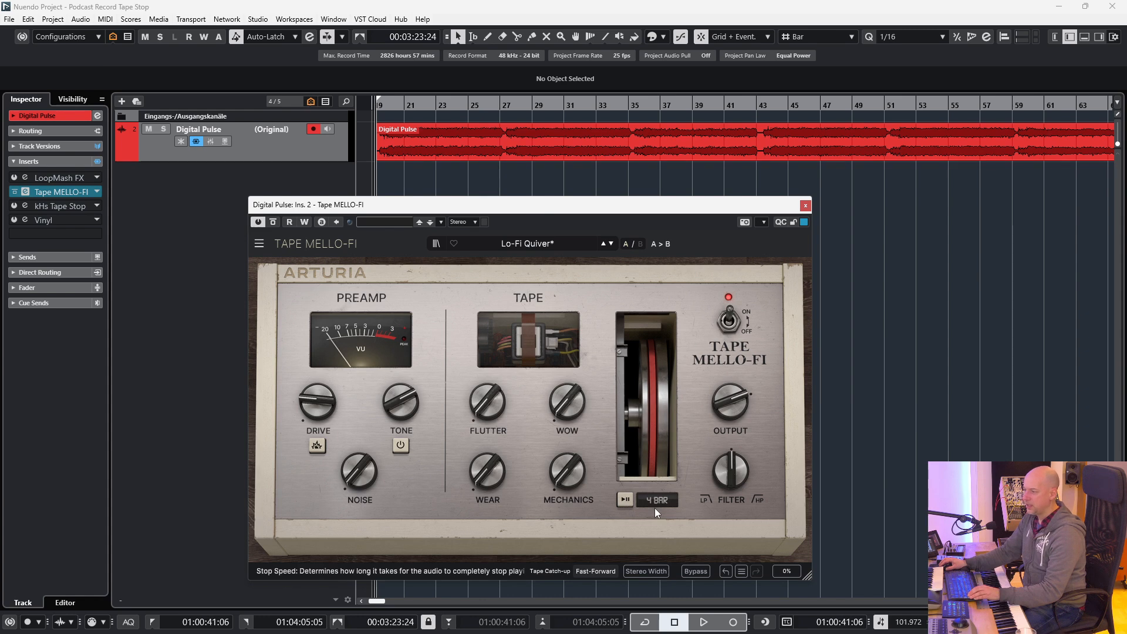
Step: Play Digital Pulse with Tape MELLO-FI's stop speed at 1 BAR, engaging and releasing the tape stop during playback
key("space")
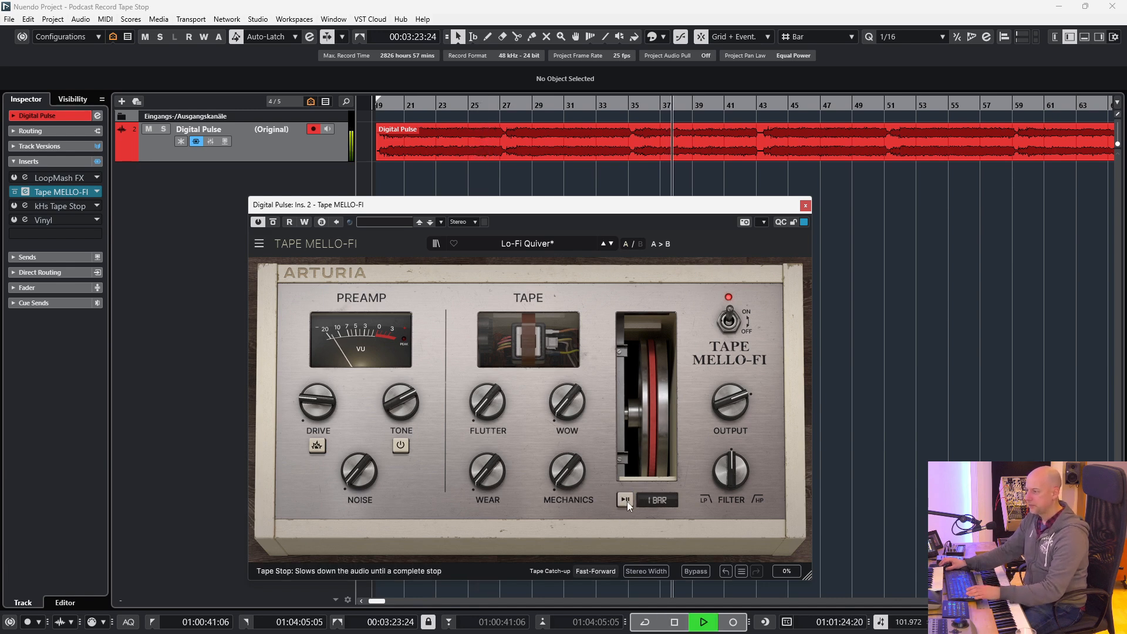
left_click(626, 500)
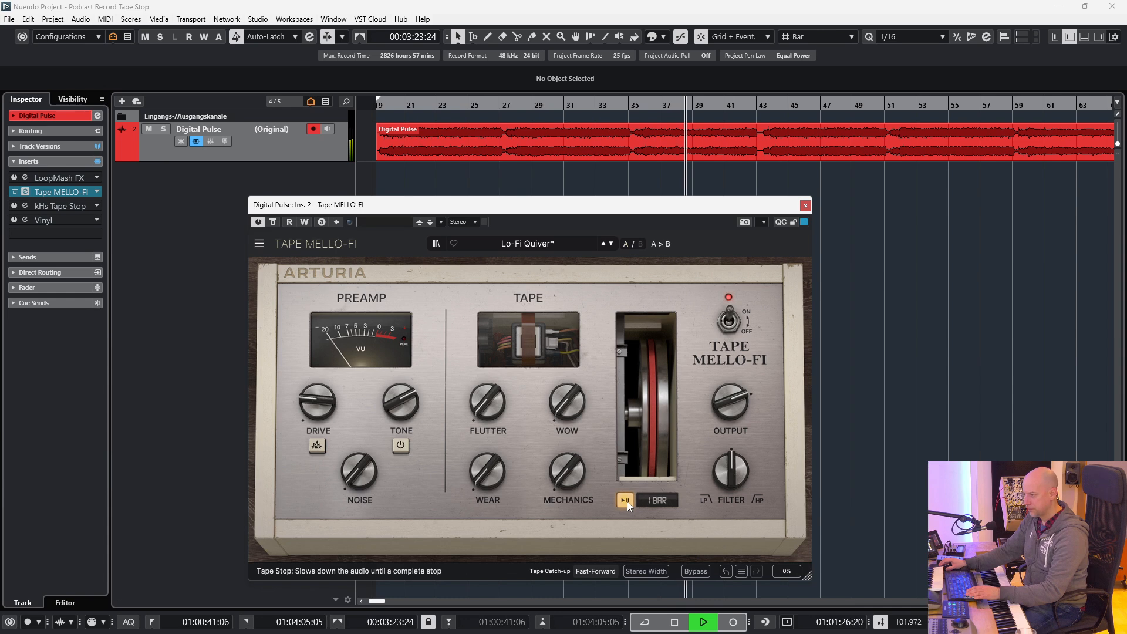
left_click(627, 502)
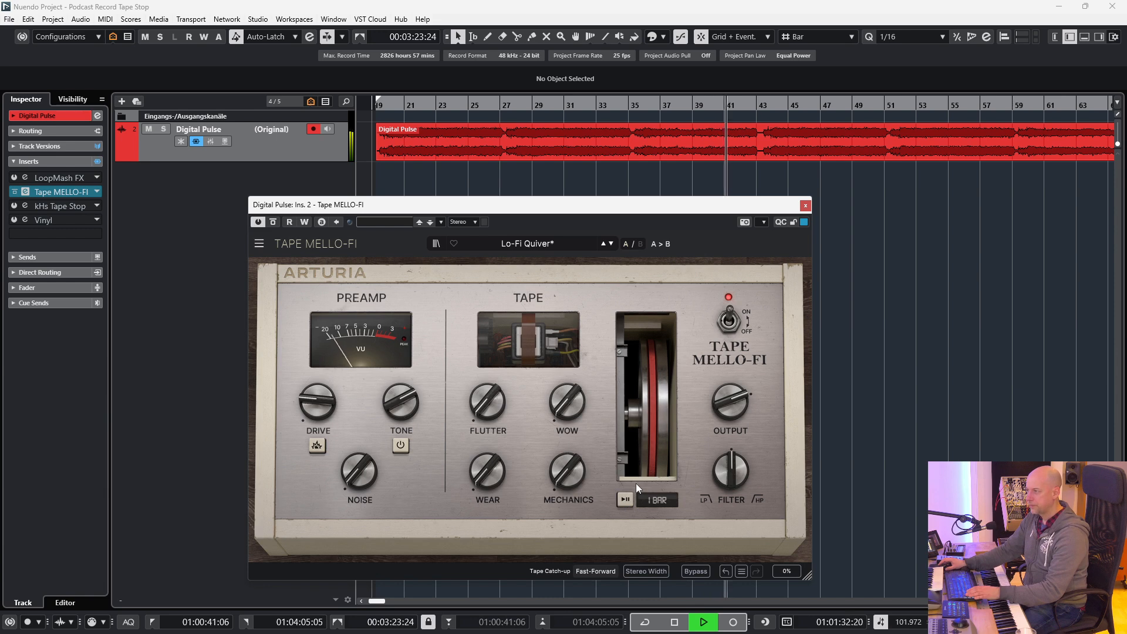
key("space")
Step: Close and deactivate Tape MELLO-FI, and open the kHs Tape Stop editor on Digital Pulse
left_click(806, 206)
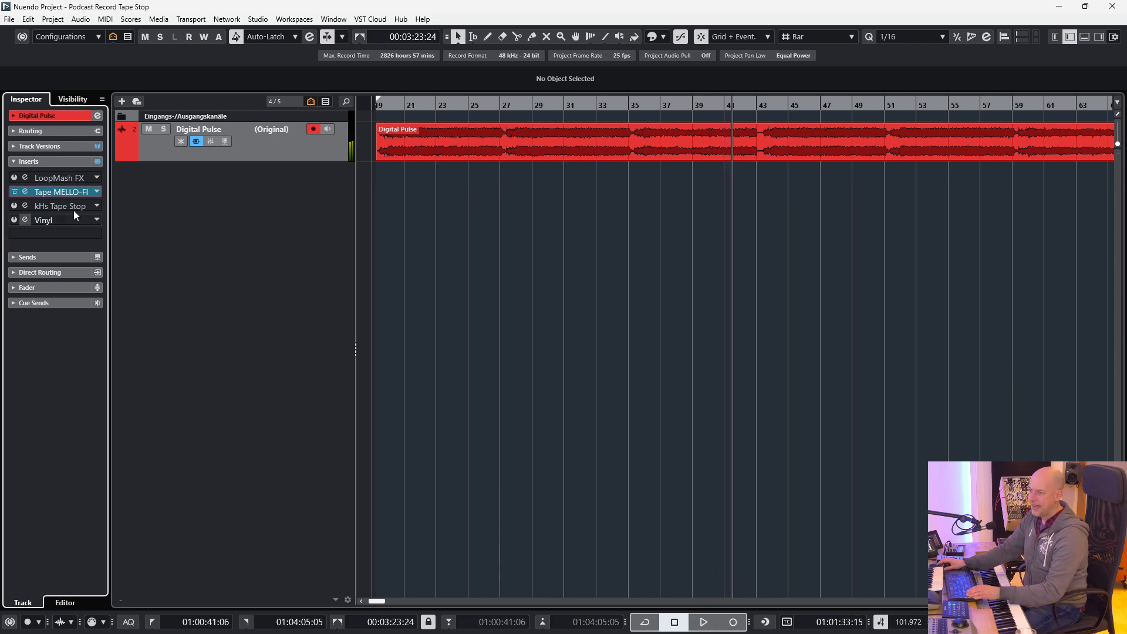
left_click(14, 192)
left_click(25, 205)
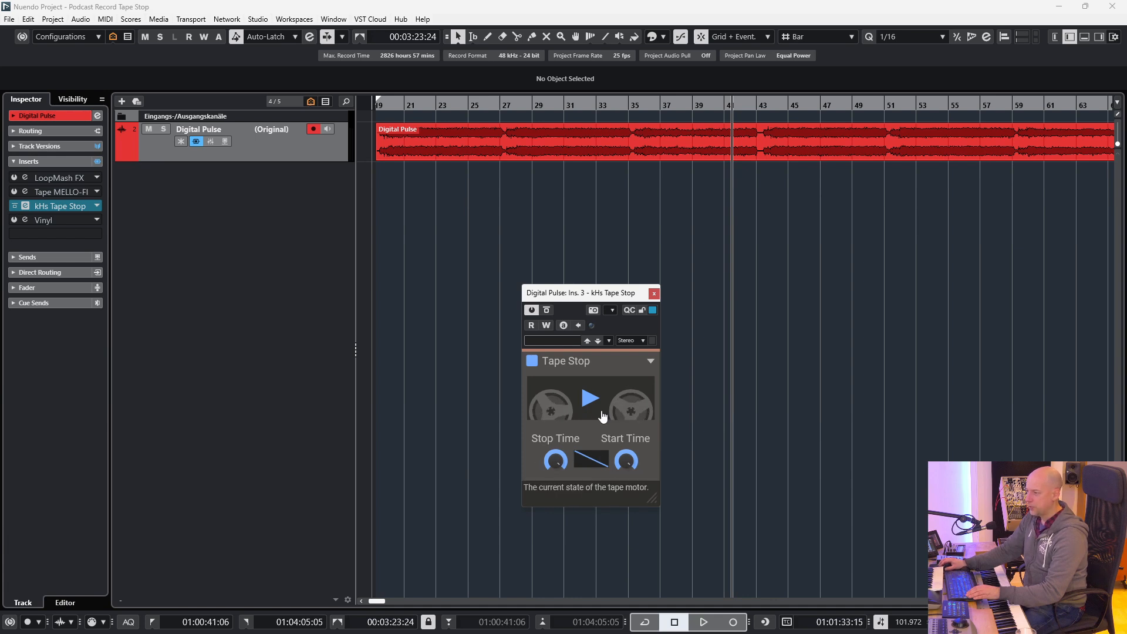
Step: Audition kHs Tape Stop by stopping and restarting its tape motor twice while Digital Pulse plays
key("space")
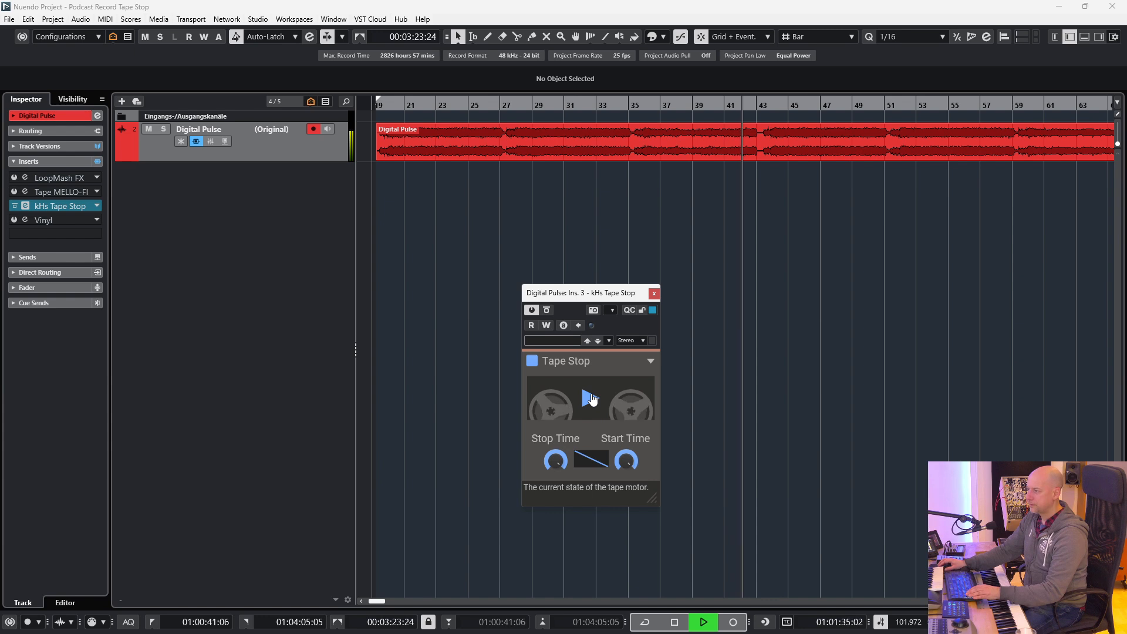
left_click(589, 399)
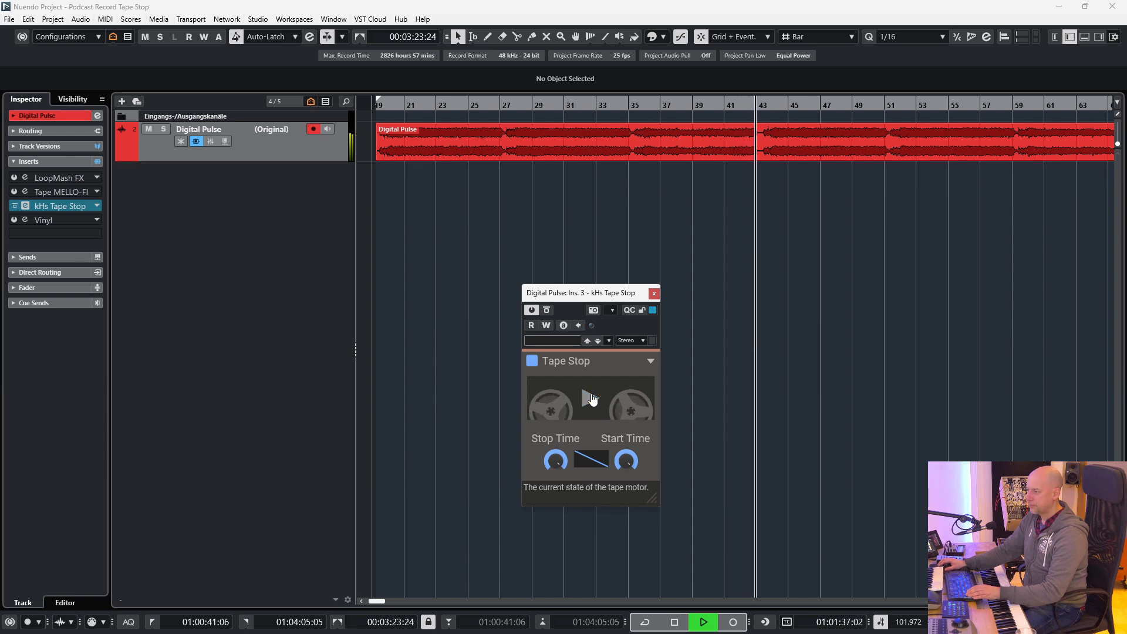
left_click(590, 398)
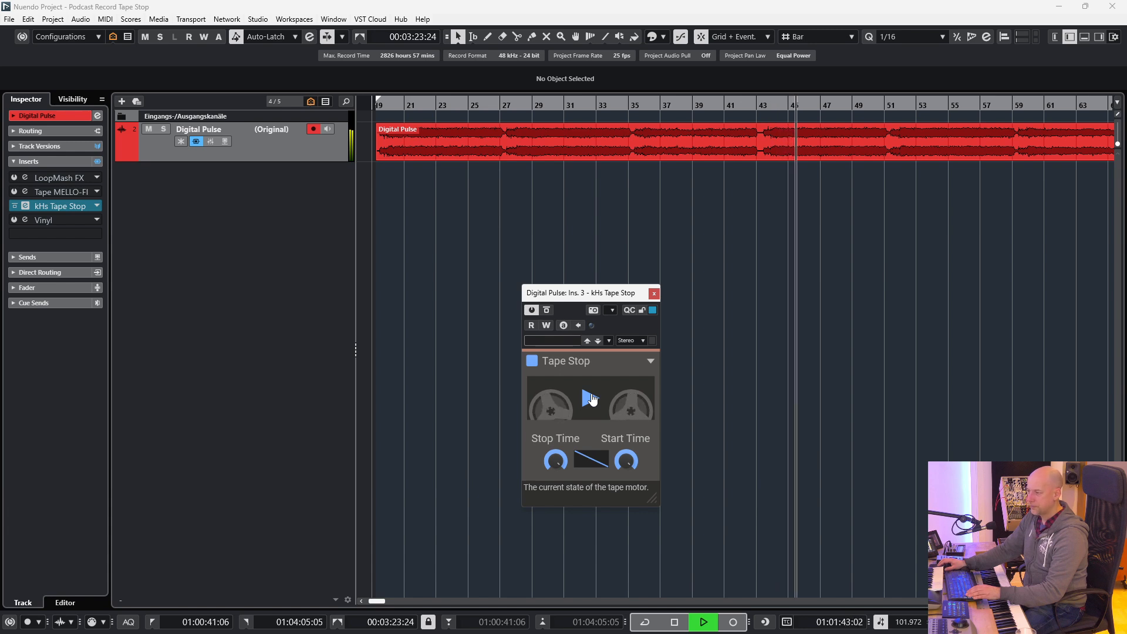
left_click(590, 398)
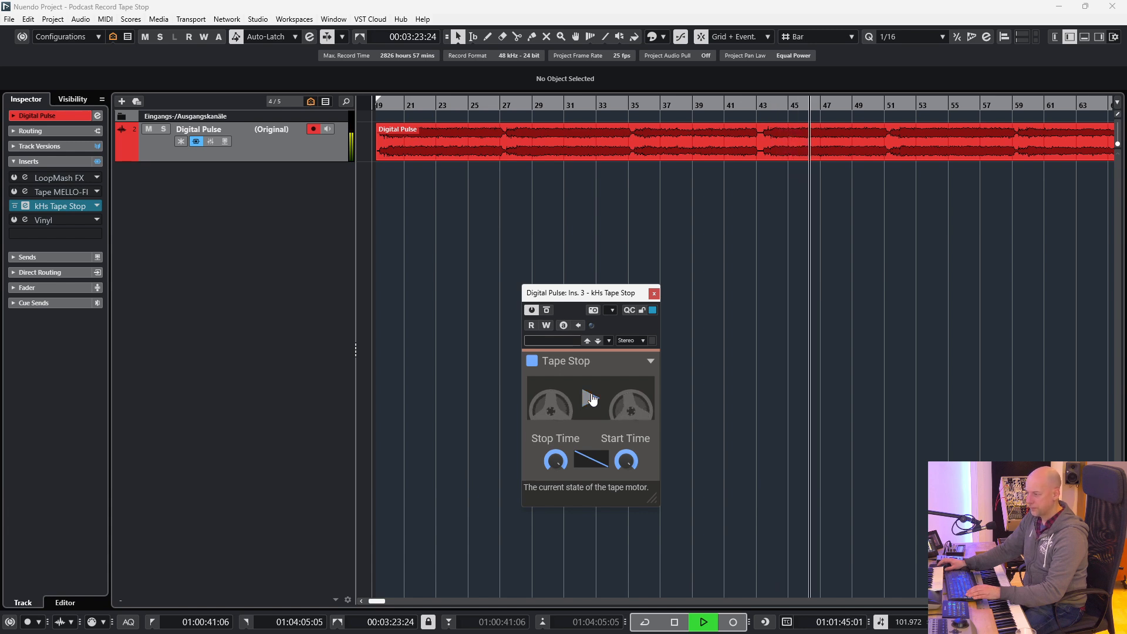
left_click(590, 398)
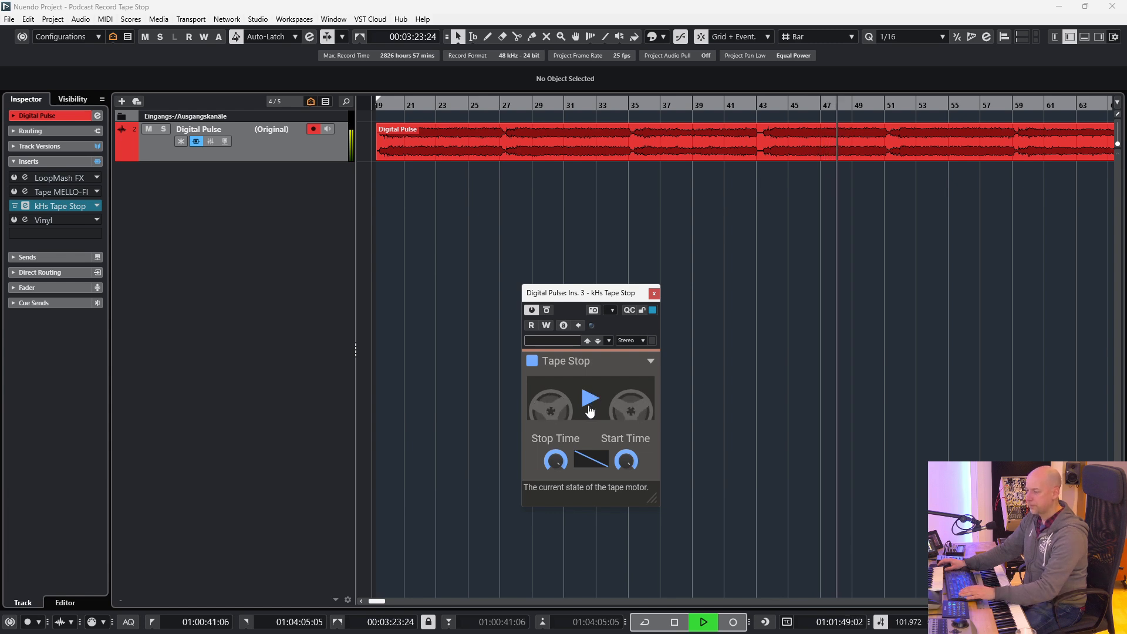
key("space")
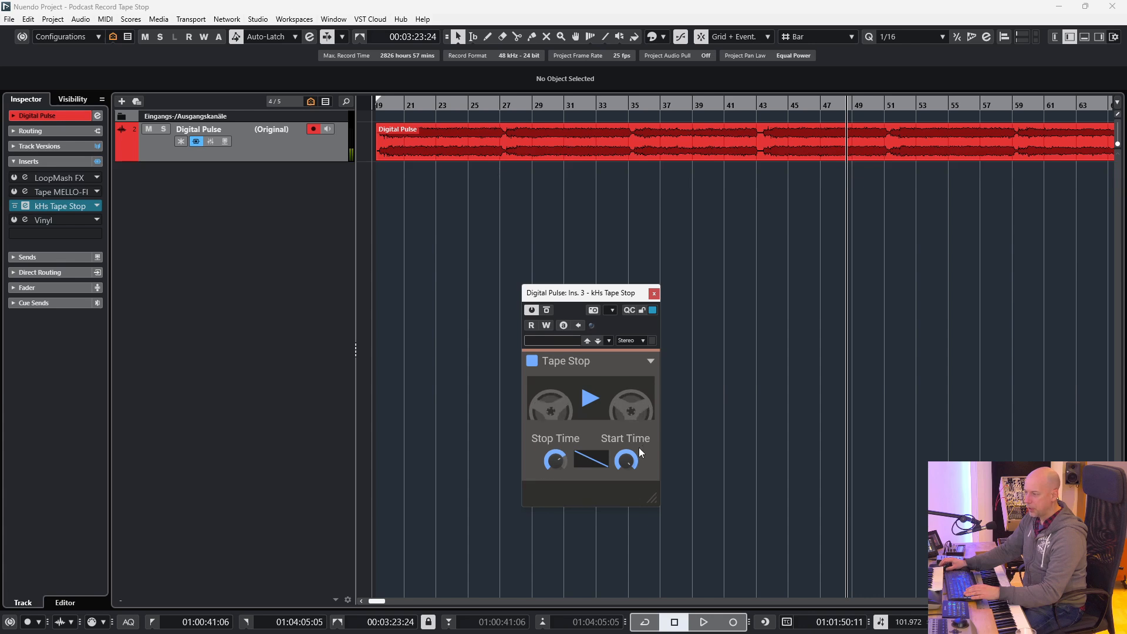
Step: Adjust kHs Tape Stop's stop time, start time and speed curve, testing the tape motor's stops and restarts during playback
double_click(627, 461)
left_click_drag(594, 458, 603, 444)
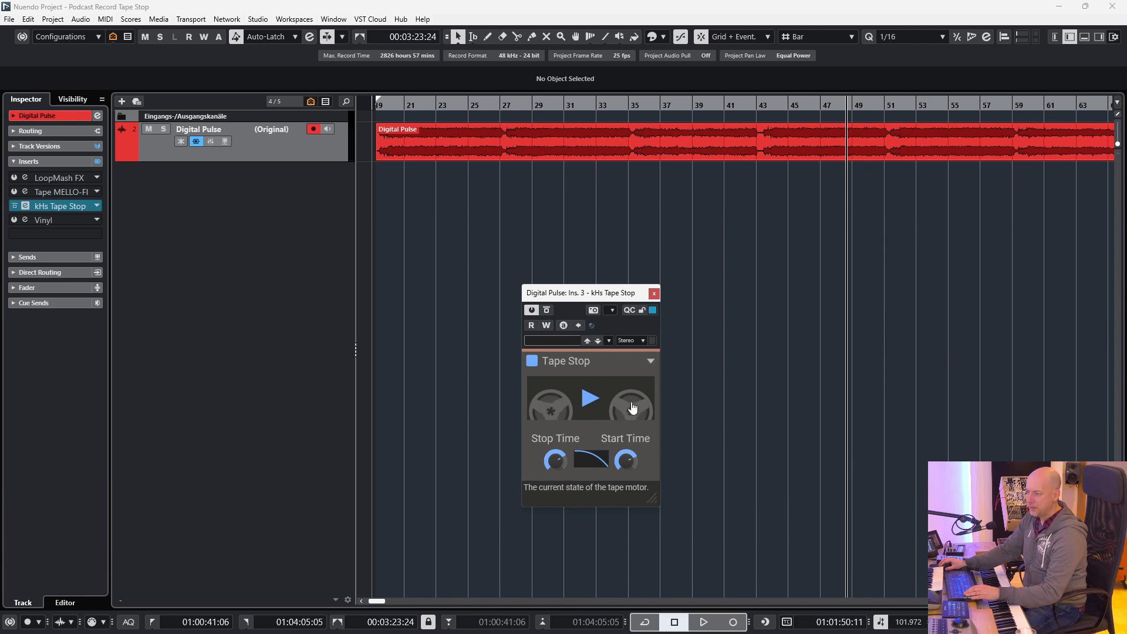
key("space")
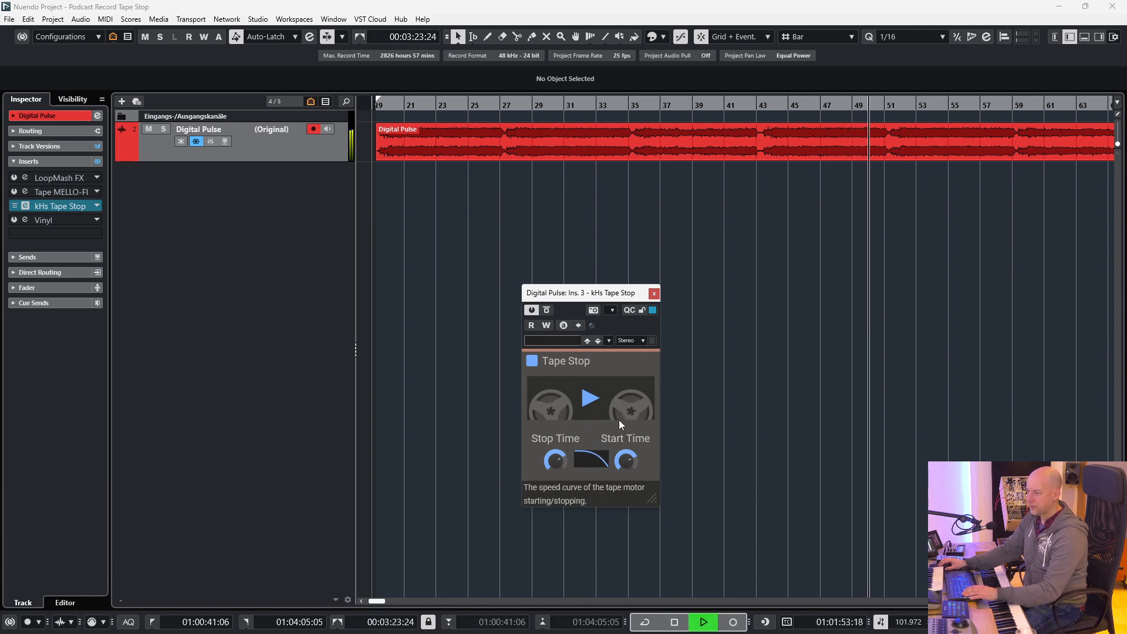
left_click(592, 403)
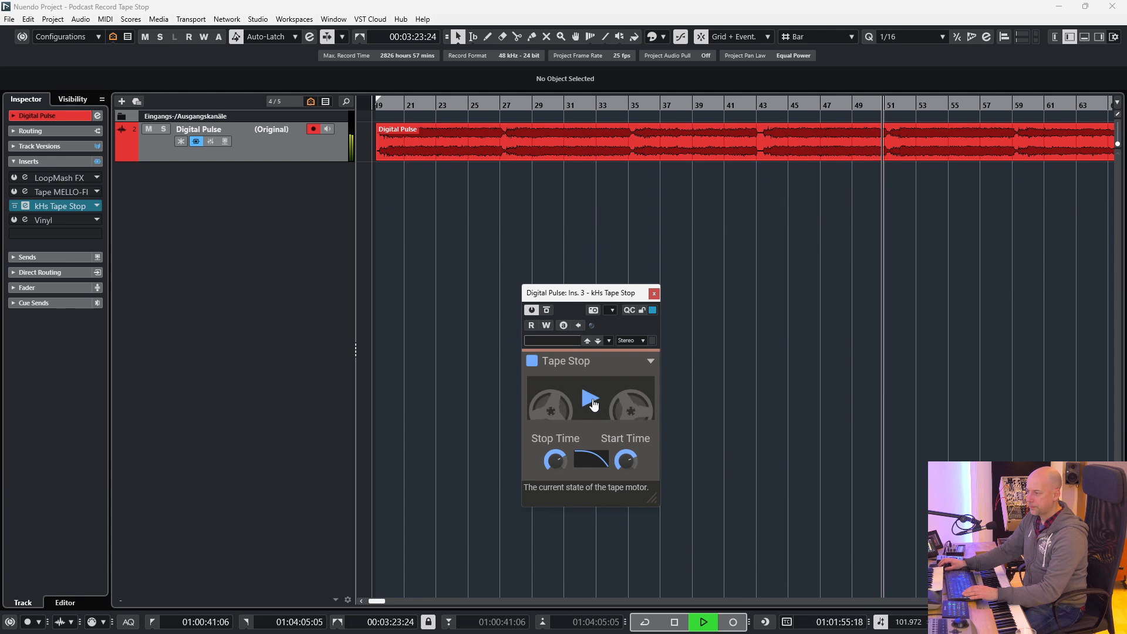
left_click(592, 402)
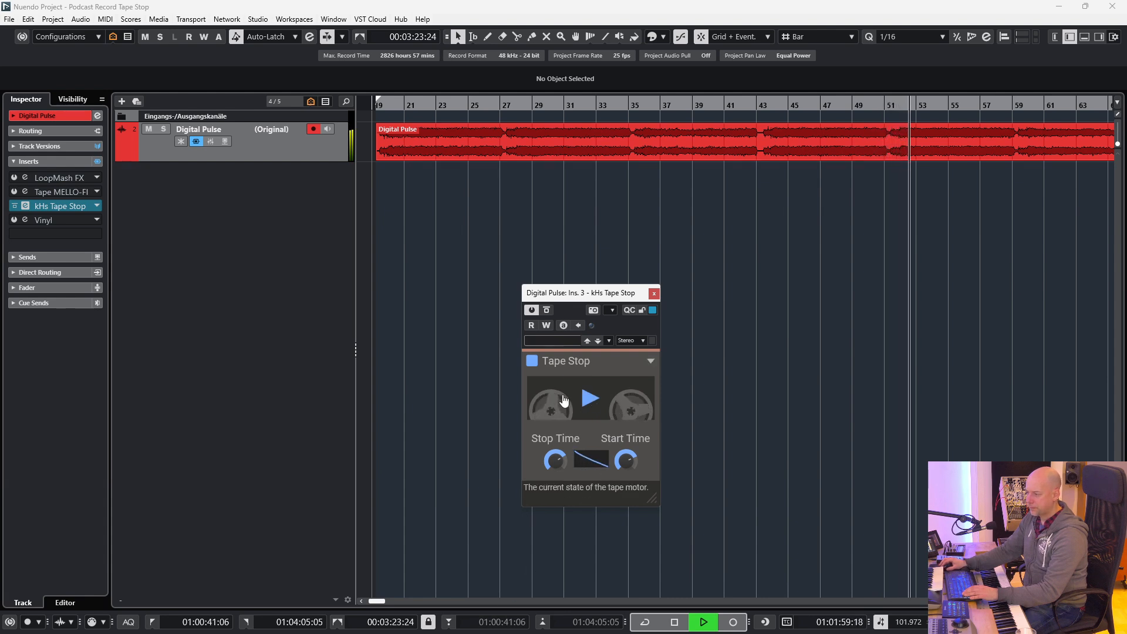
left_click(589, 399)
left_click(589, 399)
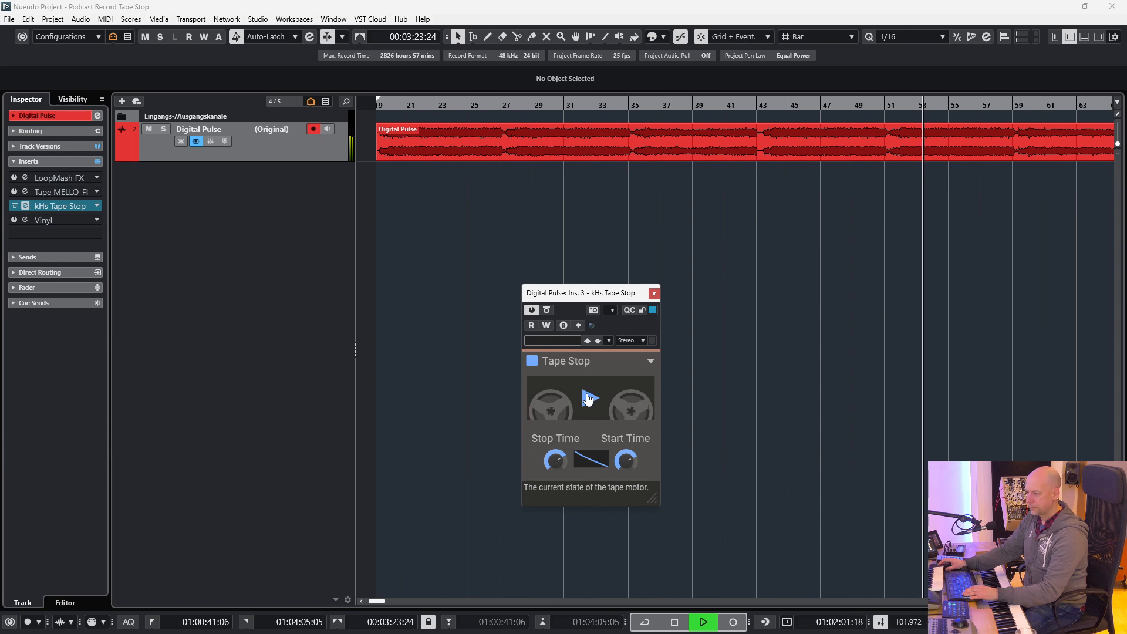
key("space")
Step: Replace kHs Tape Stop with Vinyl as the active insert, open its editor and return the playhead to the left locator
left_click(653, 293)
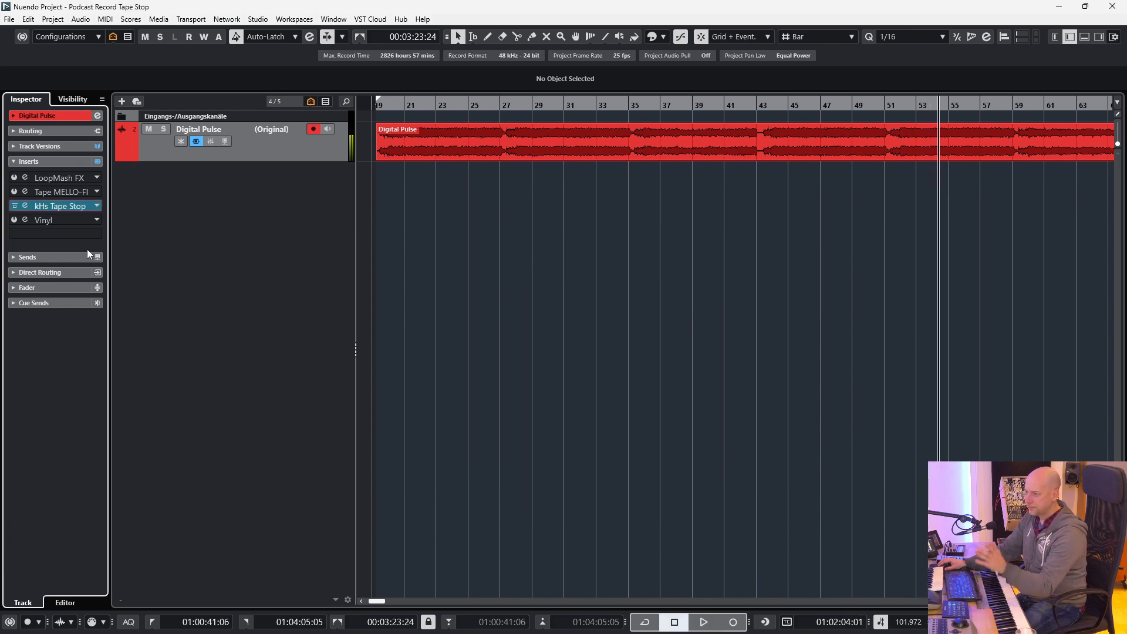
left_click(15, 208)
left_click(25, 221)
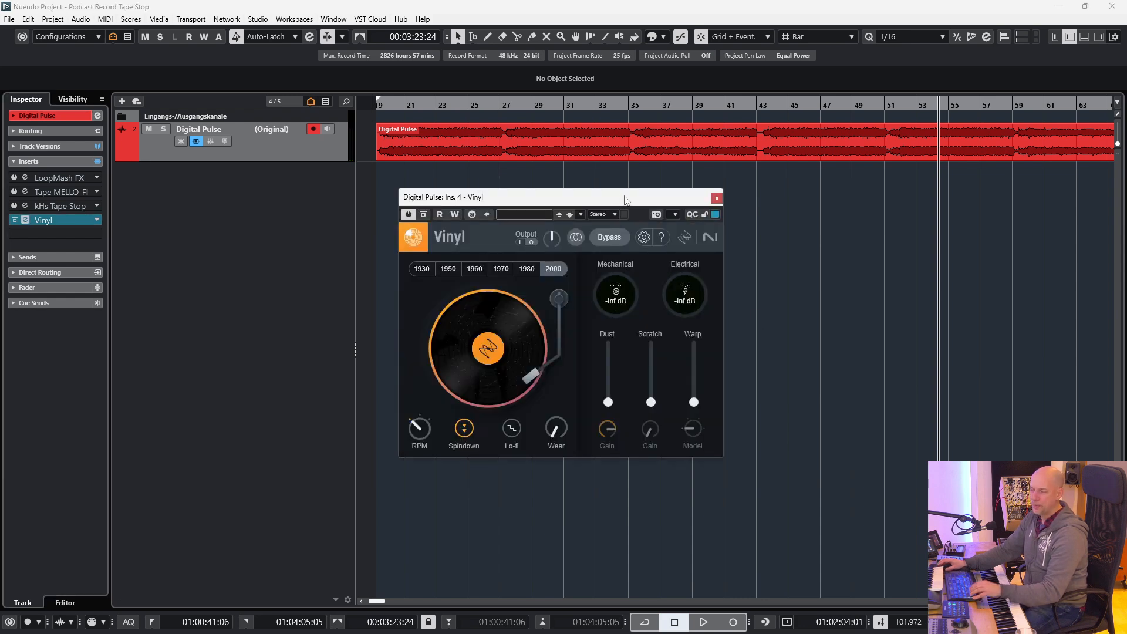
key("KP_1")
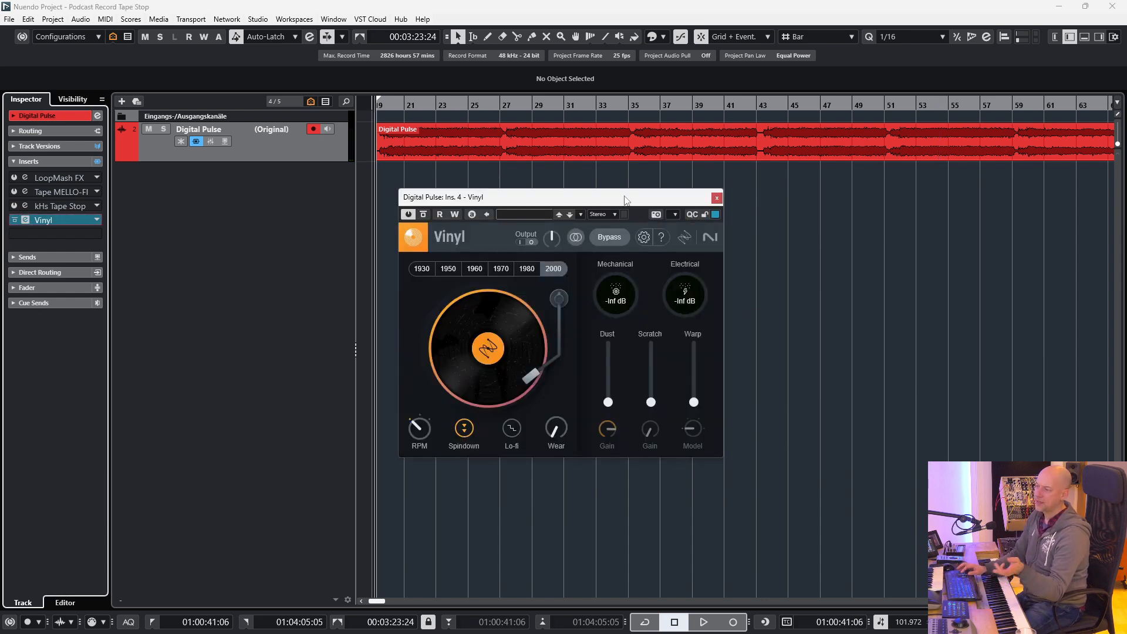
Step: Play Digital Pulse from the left locator and compare the sound with the Vinyl insert bypassed and active
left_click(424, 215)
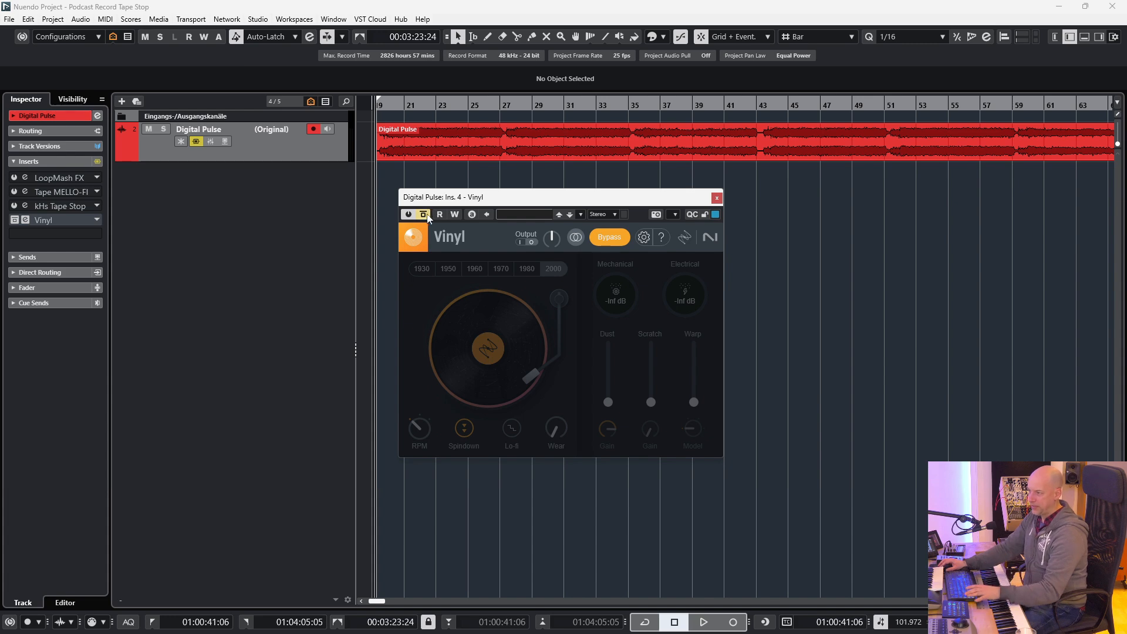
key("space")
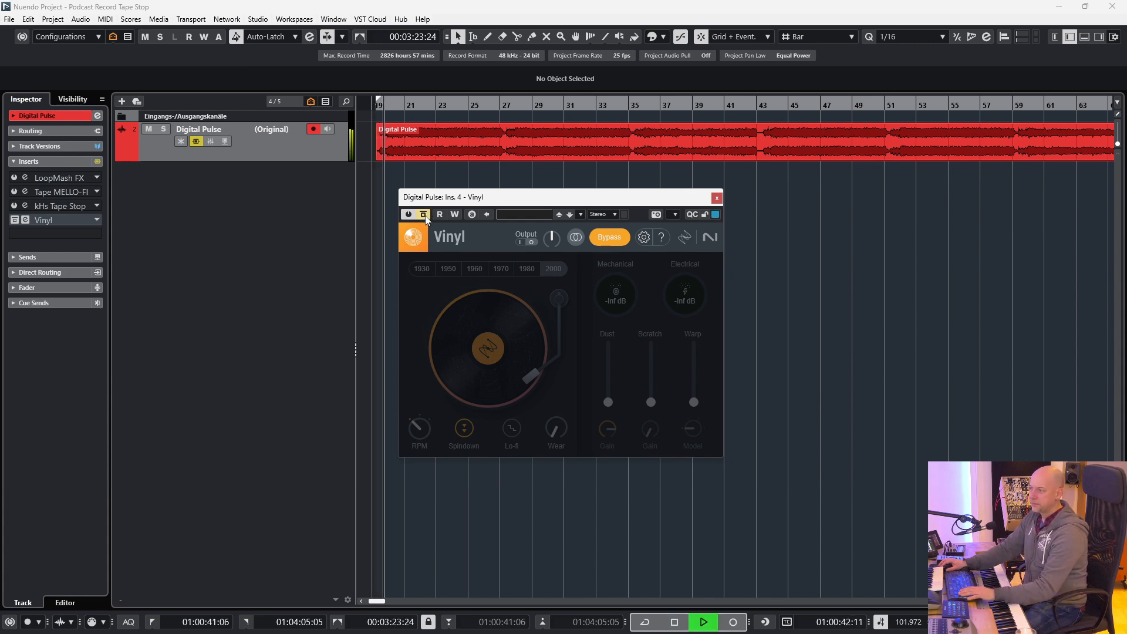
left_click(424, 215)
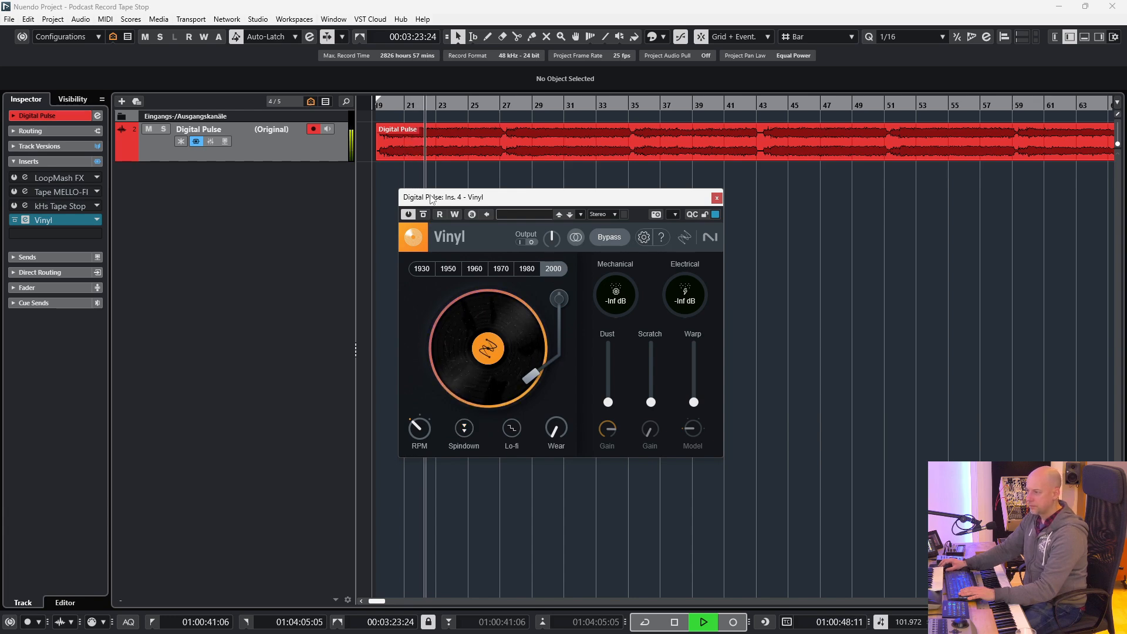
left_click(424, 215)
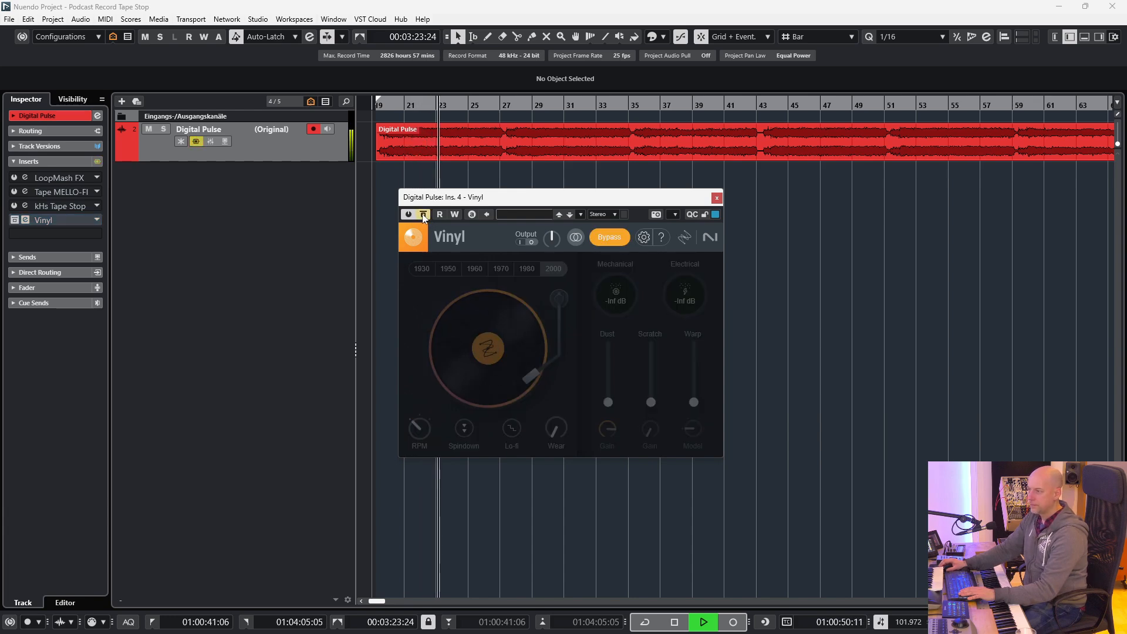
left_click(423, 215)
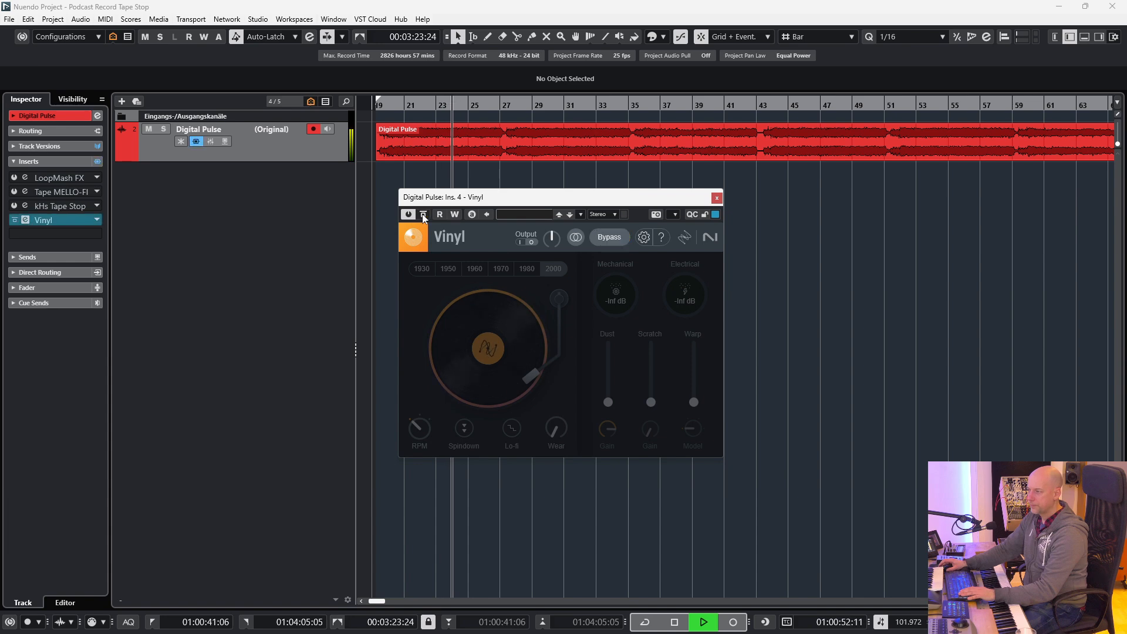
key("space")
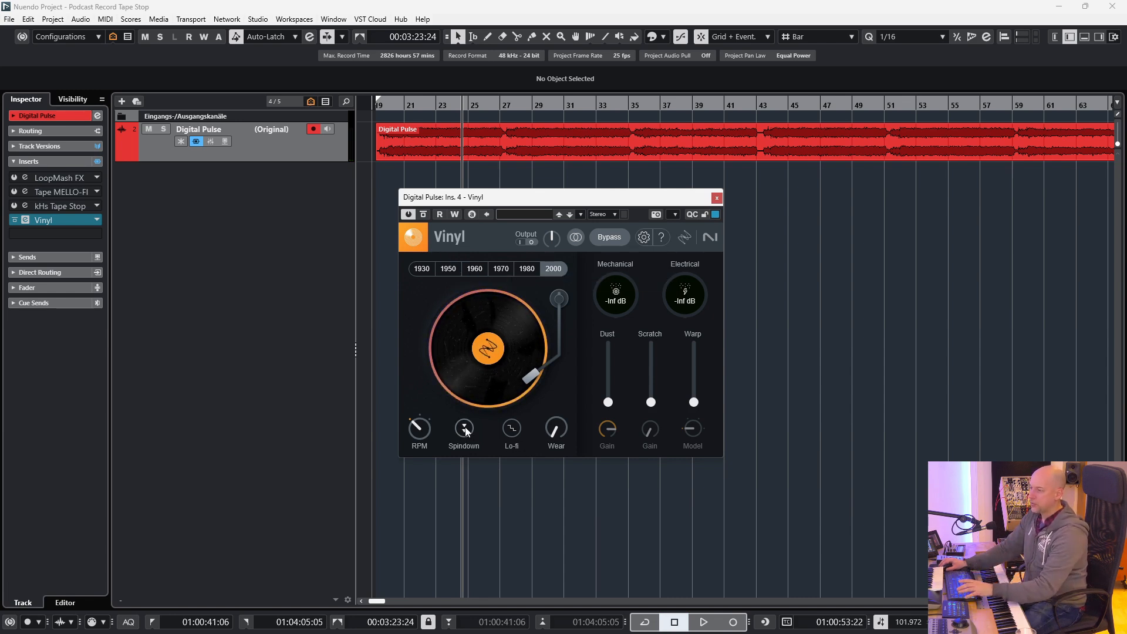
Step: Audition Vinyl's Spindown by engaging and releasing it during playback, and close the Vinyl editor
key("space")
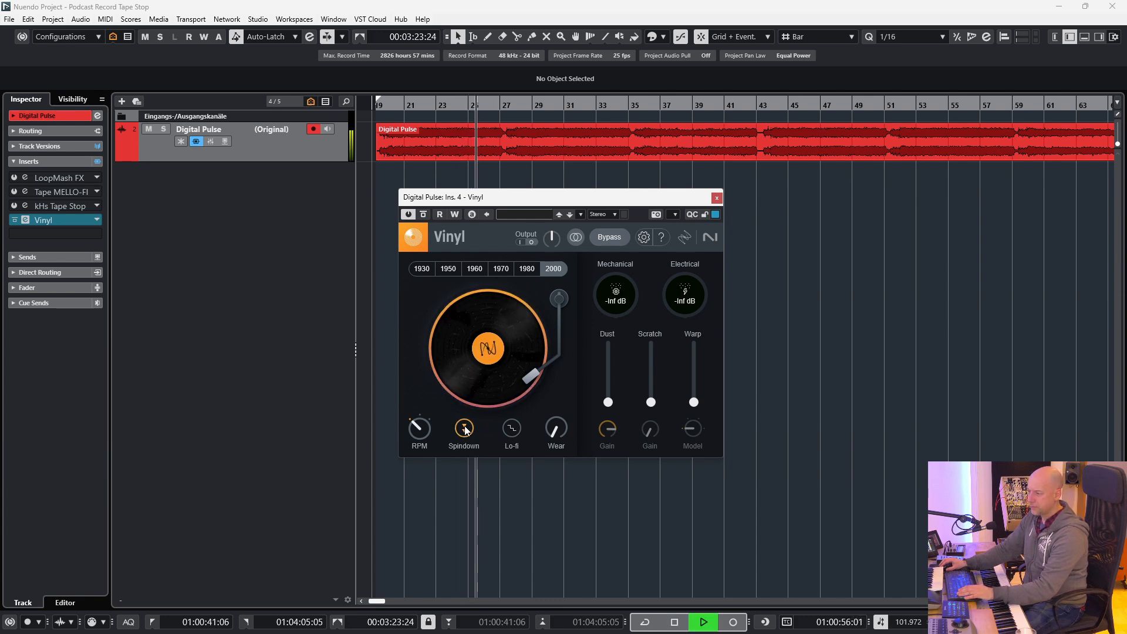
left_click(465, 428)
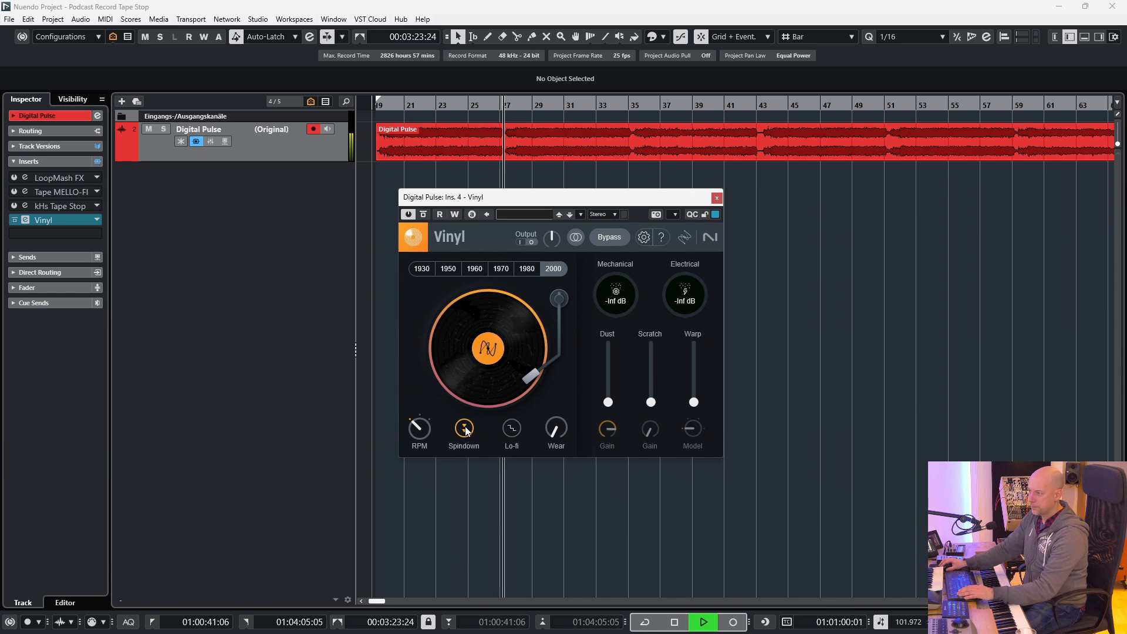
left_click(464, 428)
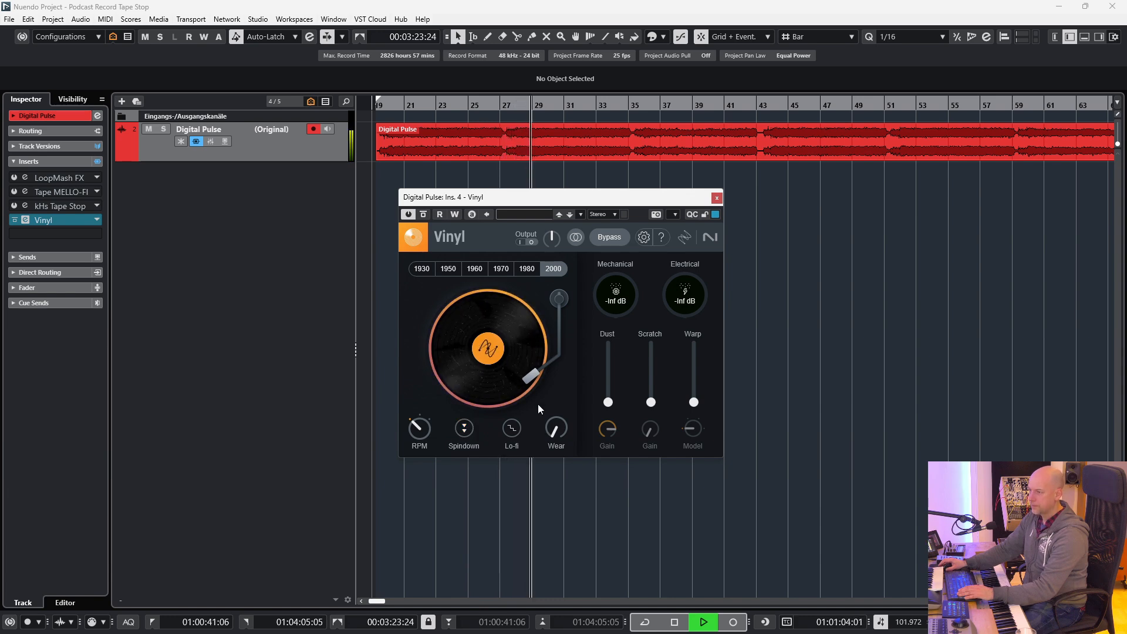
key("space")
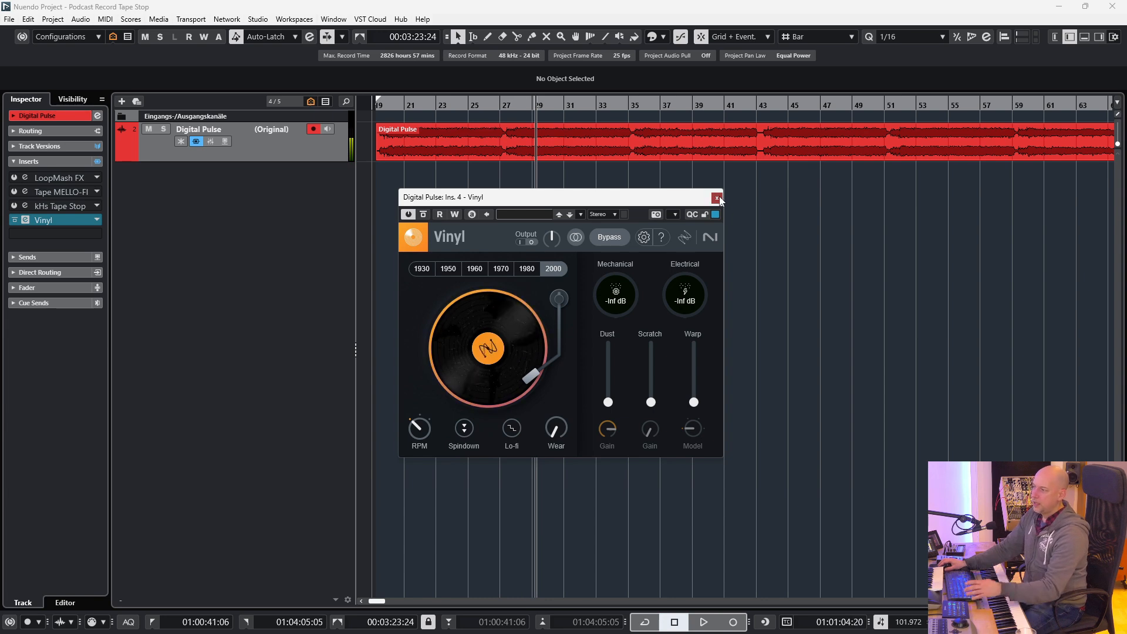
left_click(717, 198)
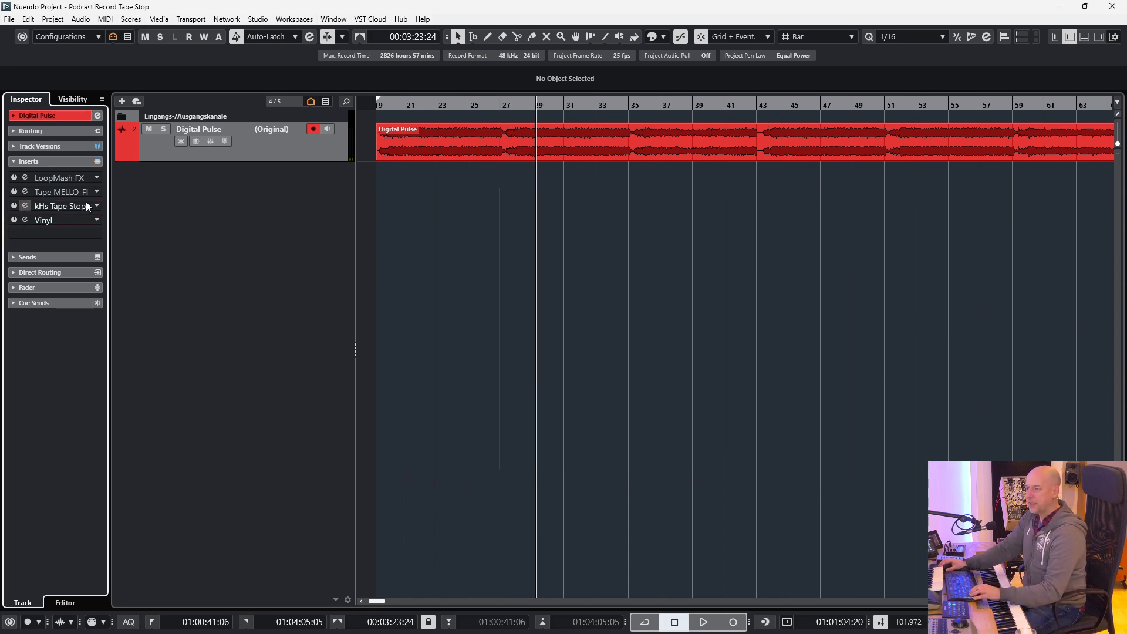
Step: Play Digital Pulse from bar 26 to hear the passage through the level dip after bar 27
left_click(488, 214)
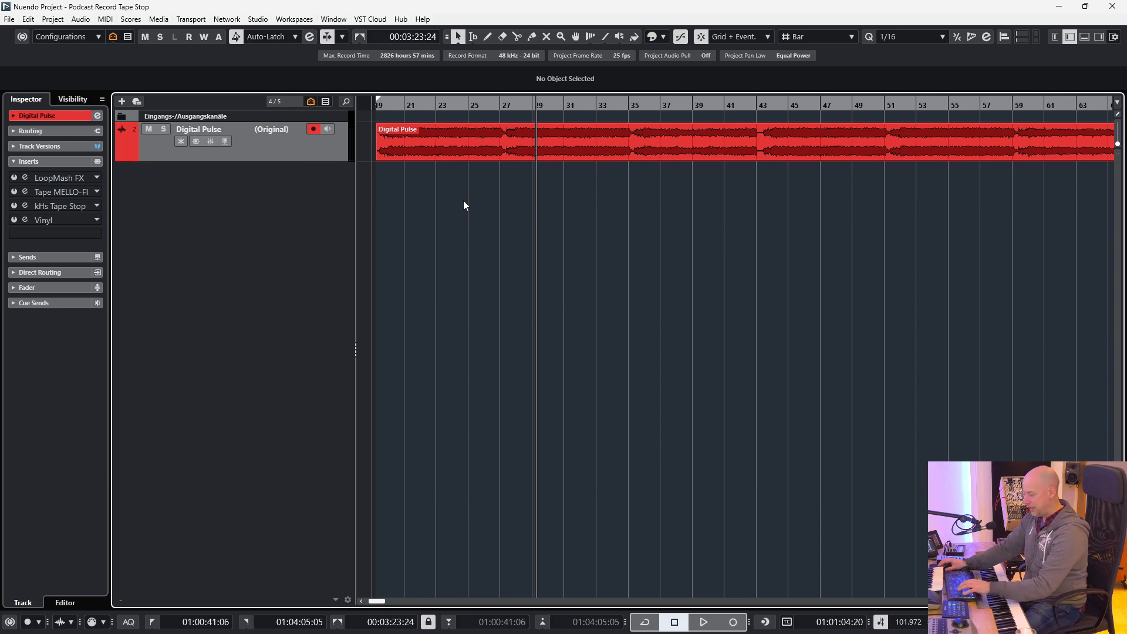
key("z")
key("h")
key("h")
scroll(603, 268, "left", 4)
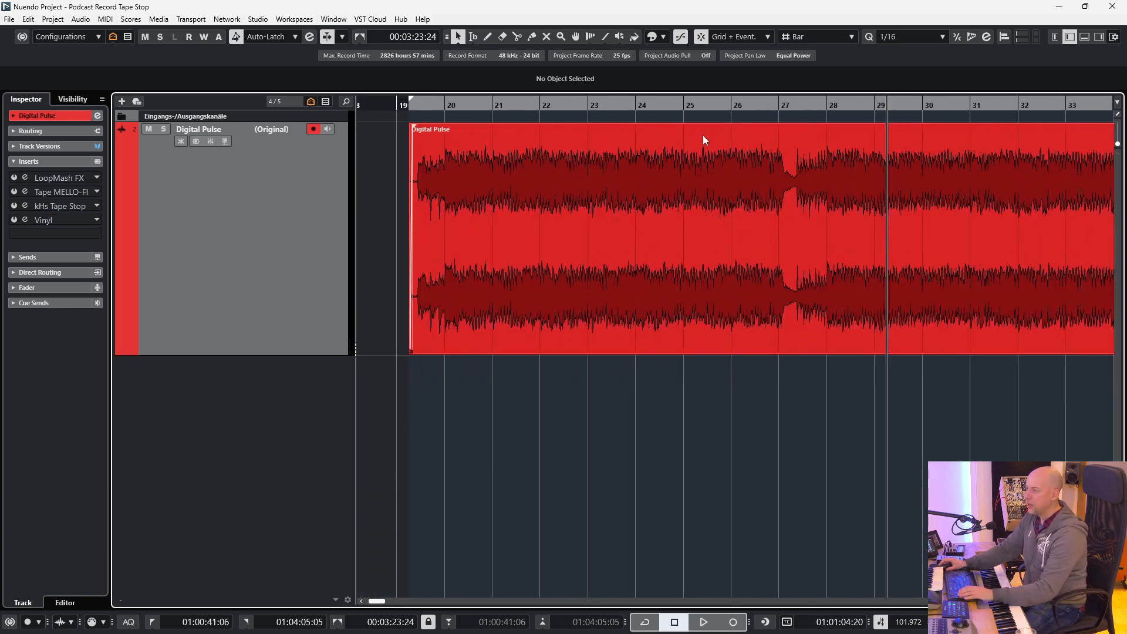
left_click(731, 110)
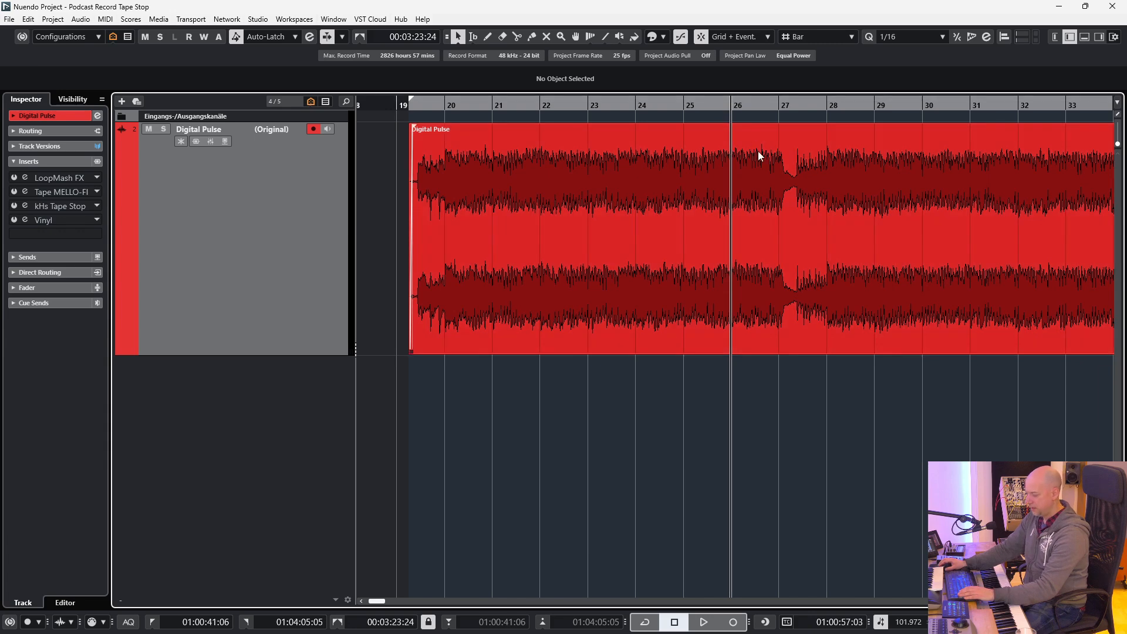
key("h")
key("h")
key("h")
scroll(640, 182, "right", 5)
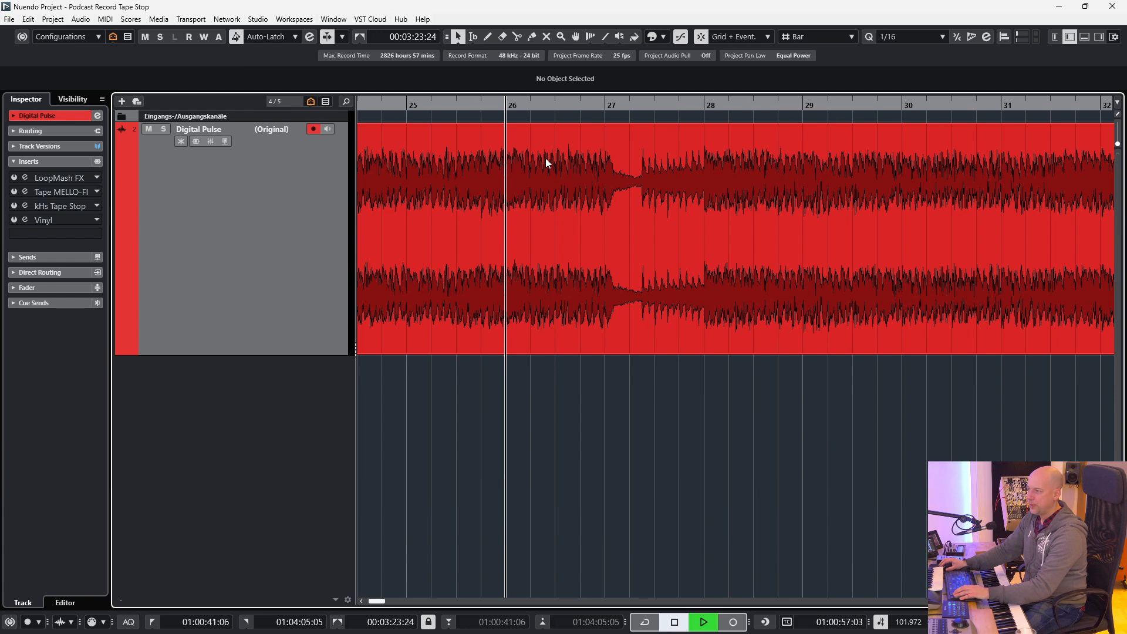
key("space")
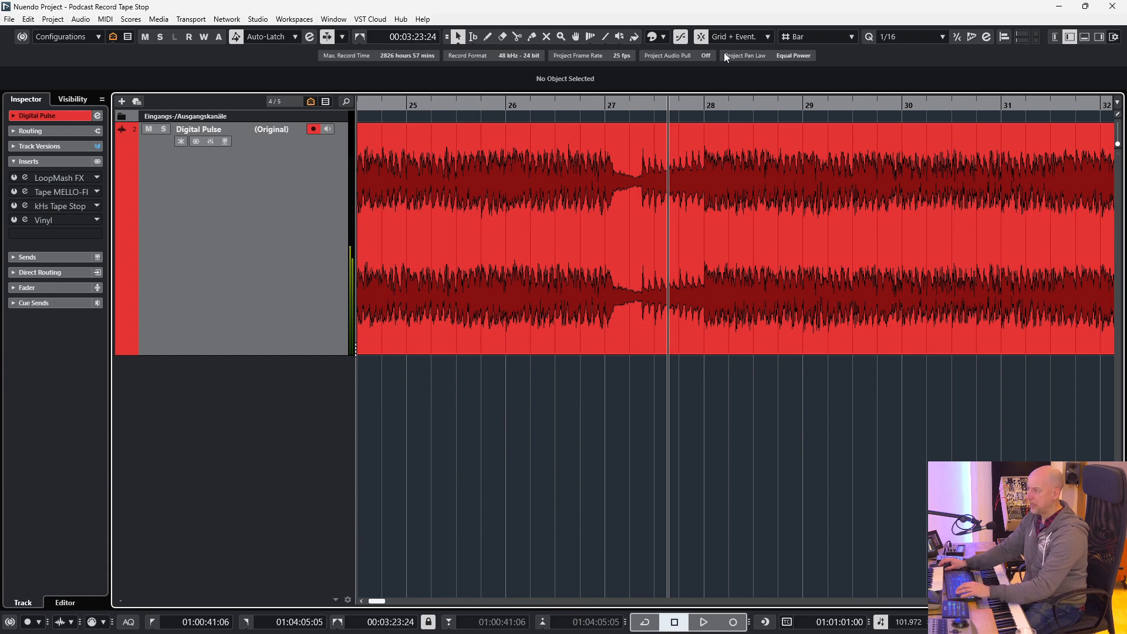
Step: Set the snap type to Grid and split the Digital Pulse event where the dip ends, at about 27.2.2
left_click(728, 36)
left_click(735, 53)
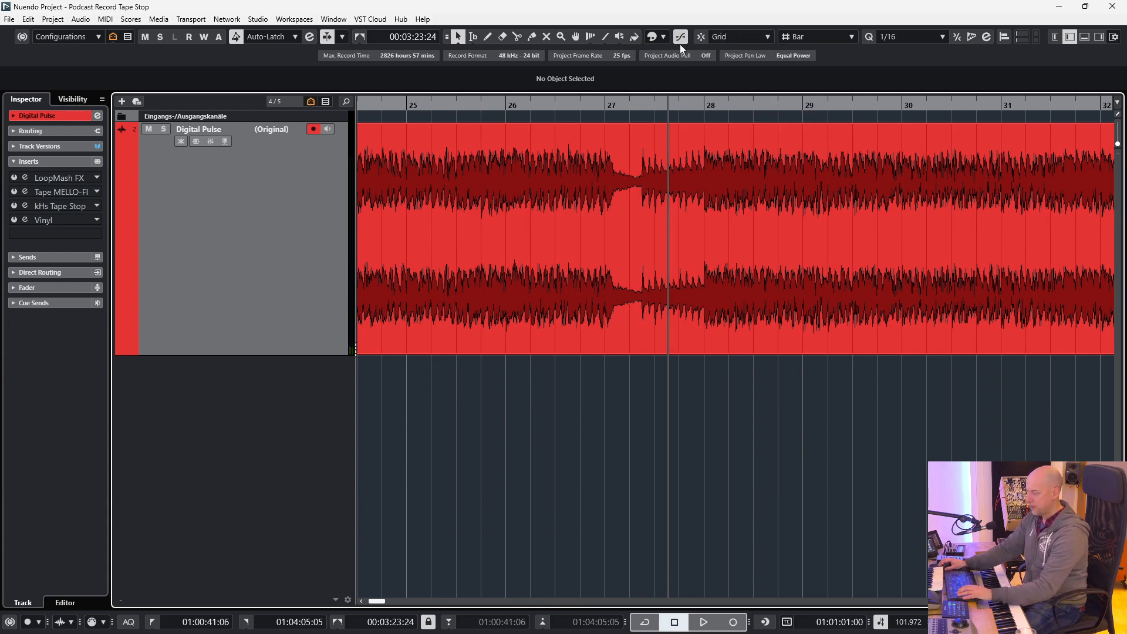
key("h")
key("3")
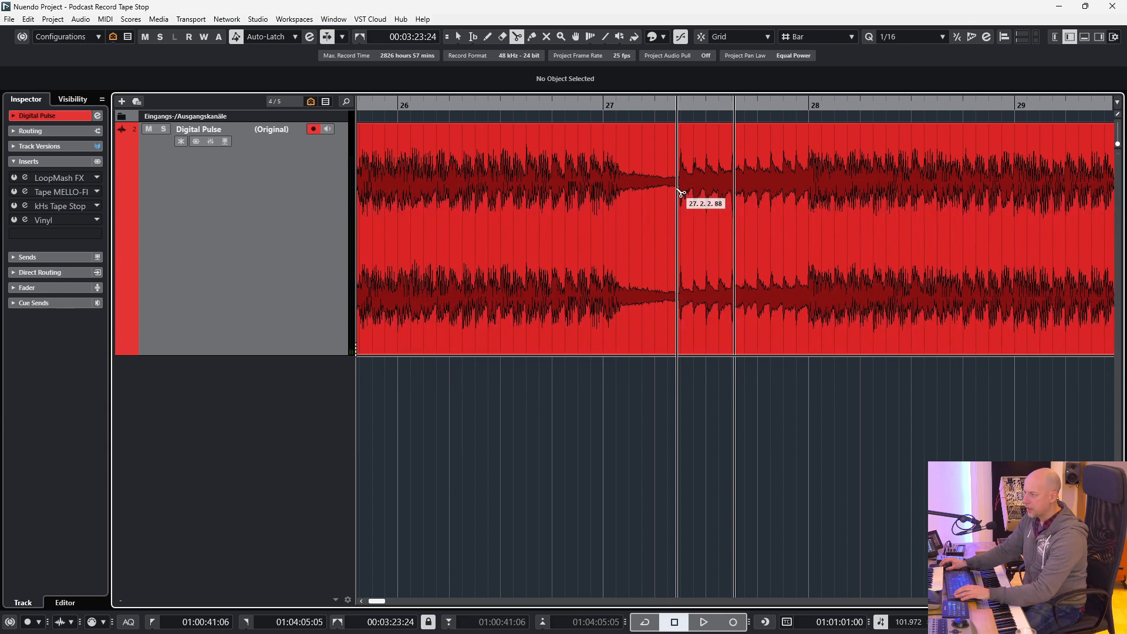
left_click(679, 193)
key("1")
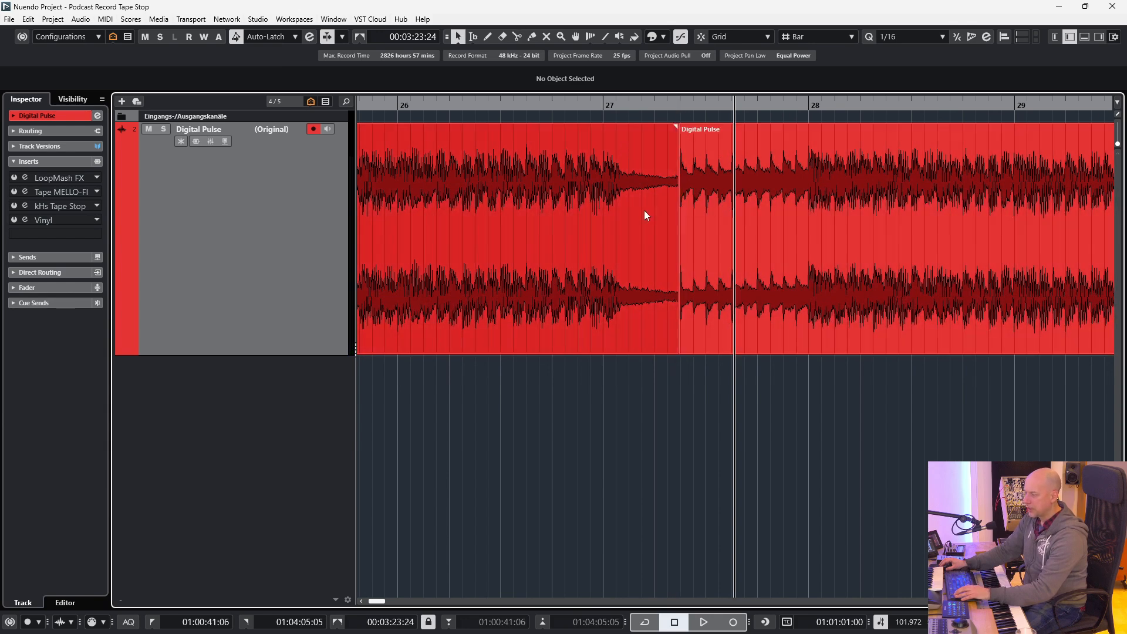
Step: Split the Digital Pulse event at bar 26, ahead of the dip
scroll(653, 199, "left", 3)
key("3")
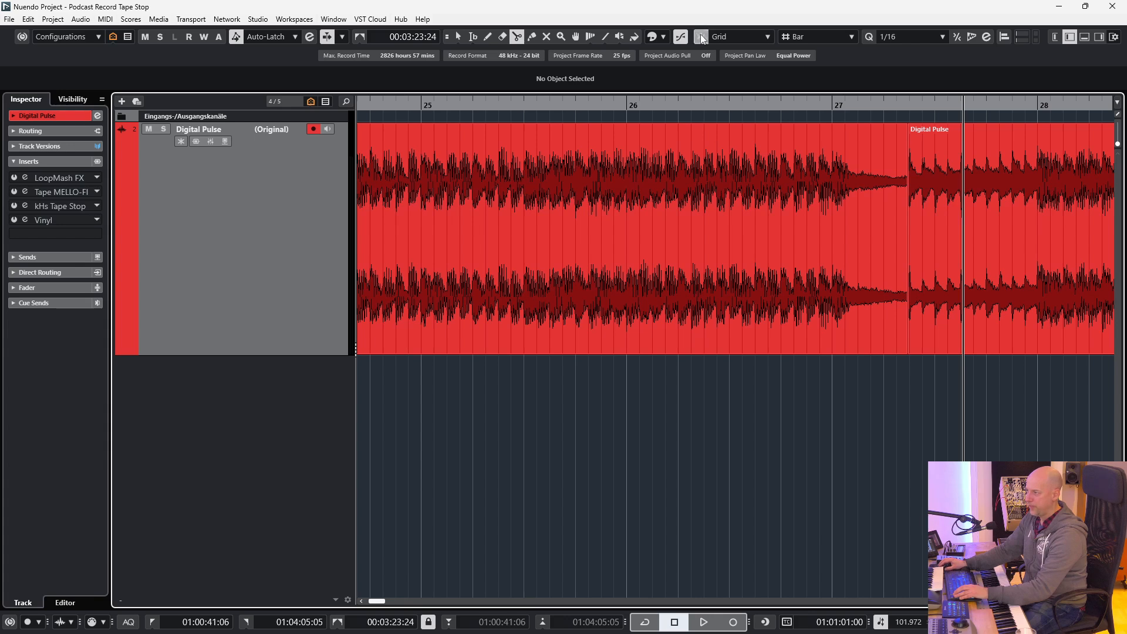
left_click(632, 186)
key("1")
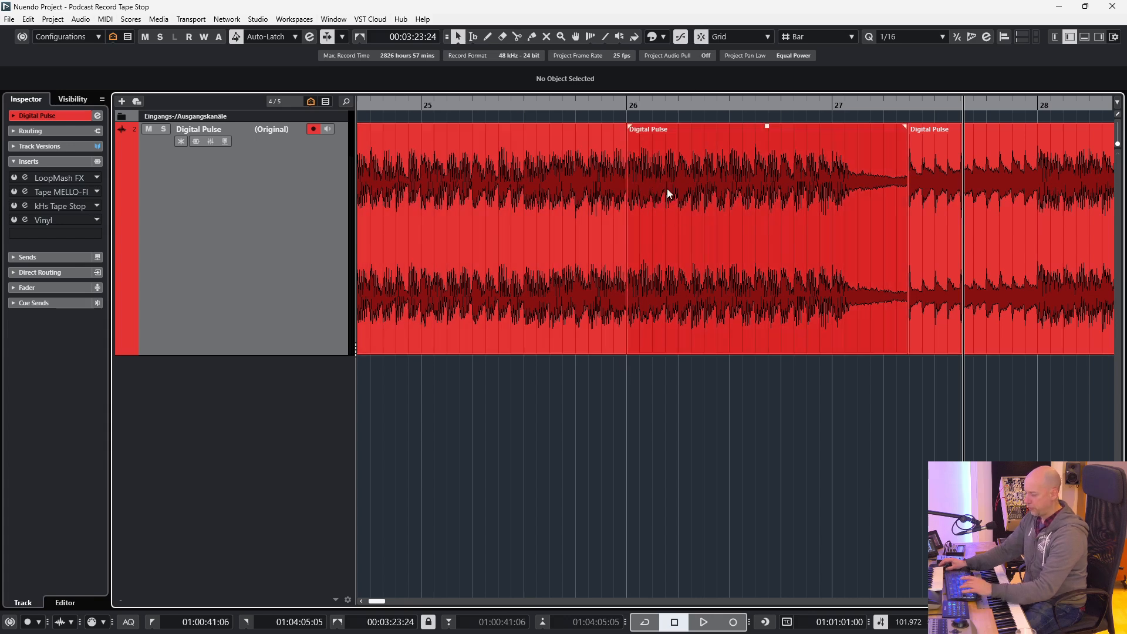
Step: Colour the short event between bar 26 and the end of the dip orange
key("g")
key("g")
left_click(650, 241)
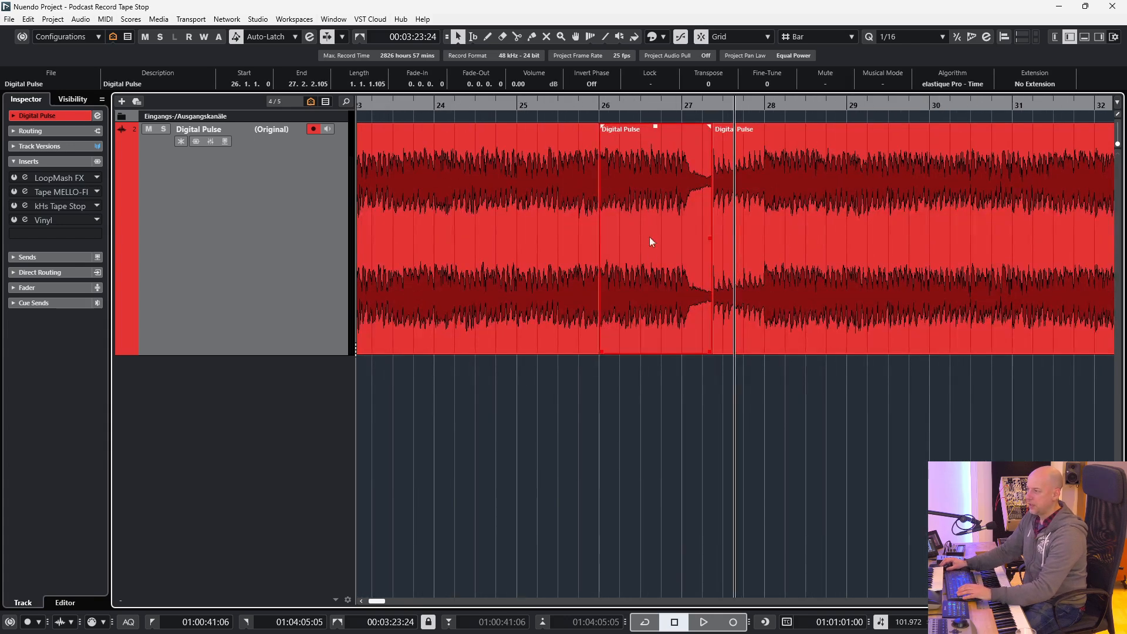
left_click(665, 35)
left_click(677, 70)
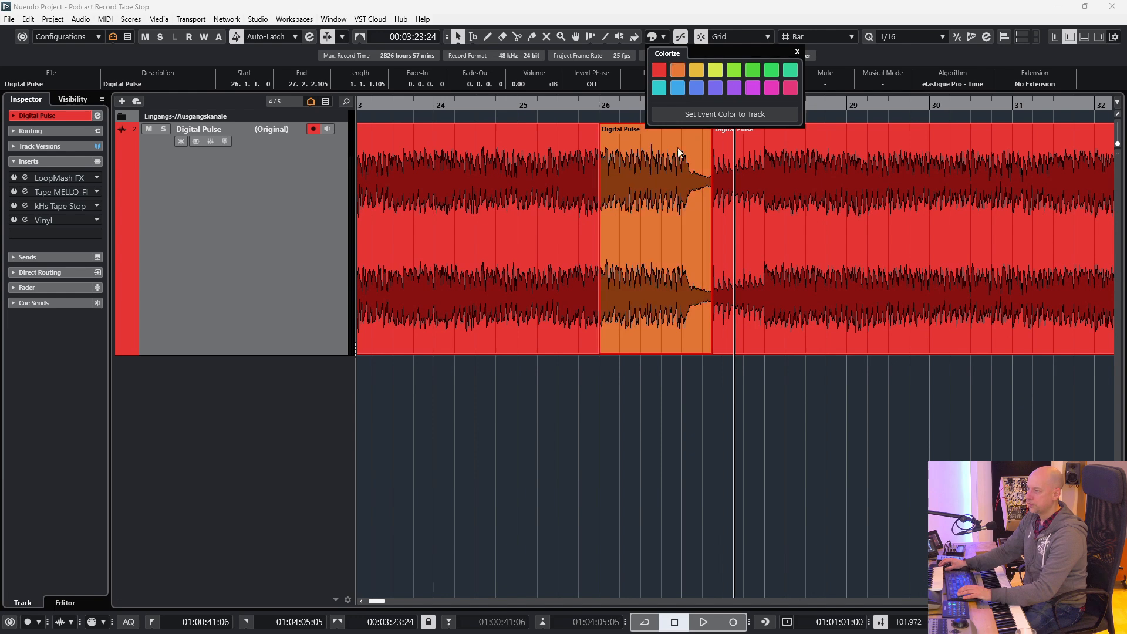
Step: Play the track from bar 25 through the orange event to hear it unprocessed
left_click(534, 111)
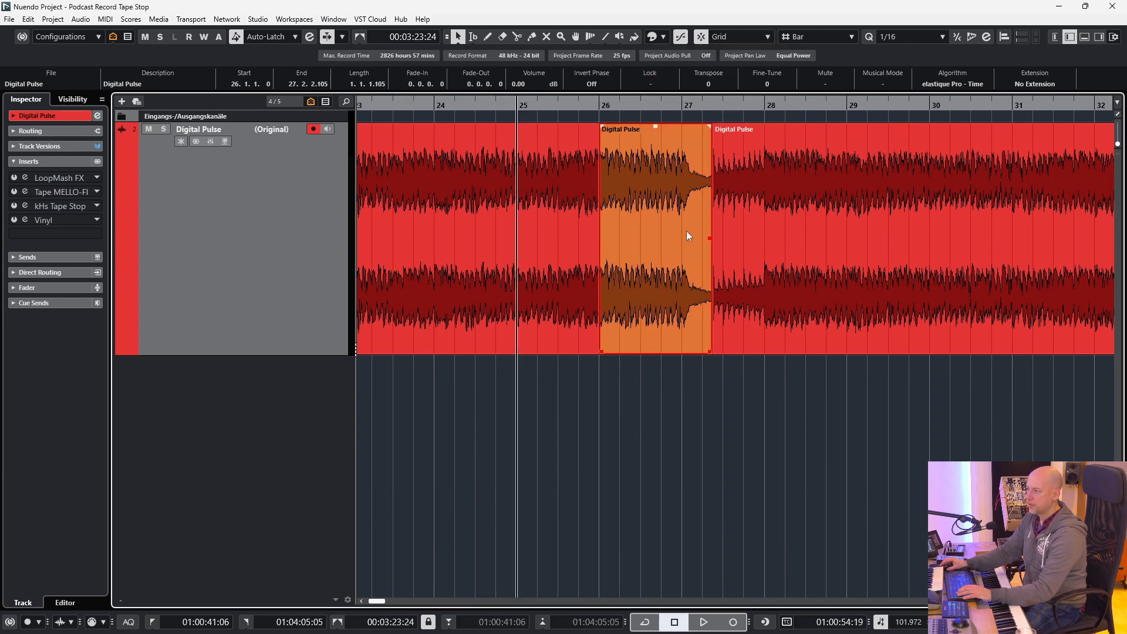
scroll(561, 364, "right", 4)
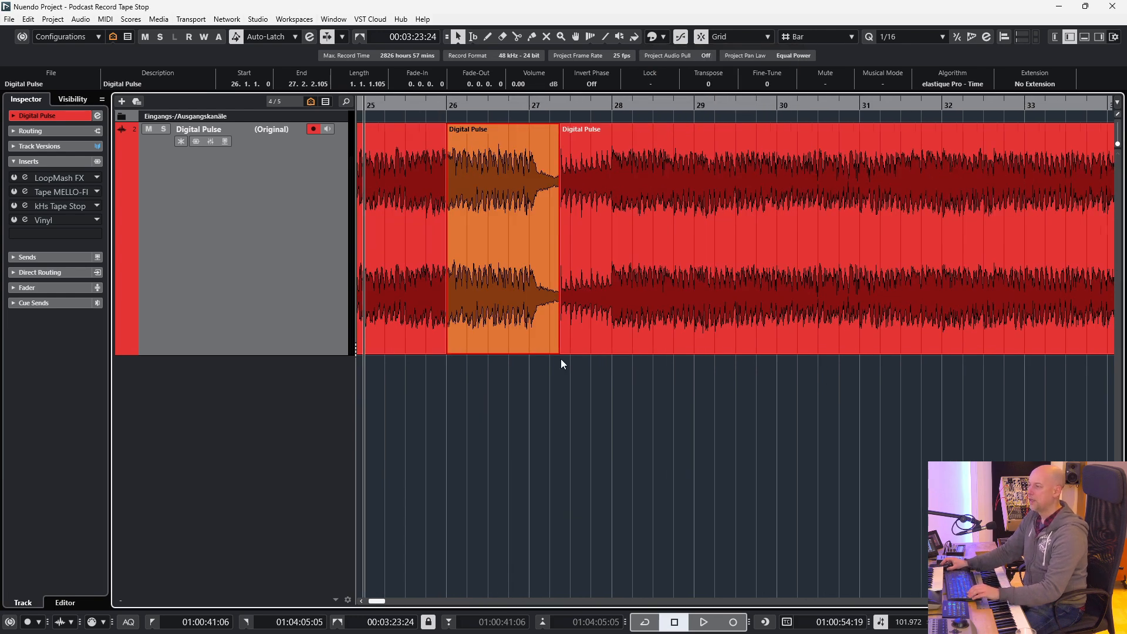
scroll(566, 308, "left", 2)
key("space")
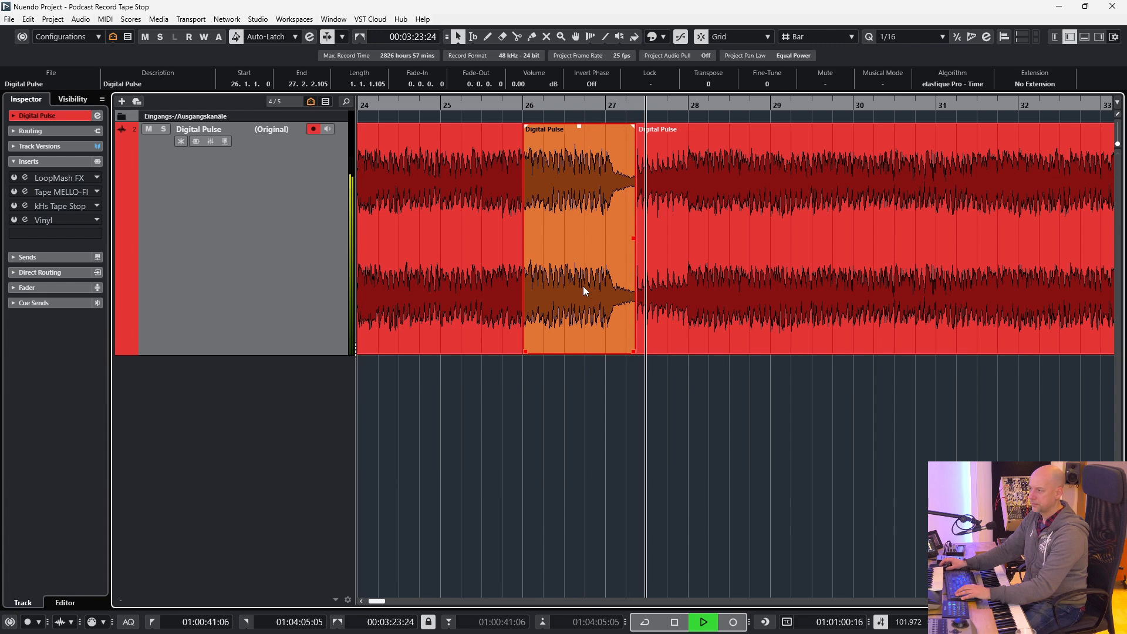
key("space")
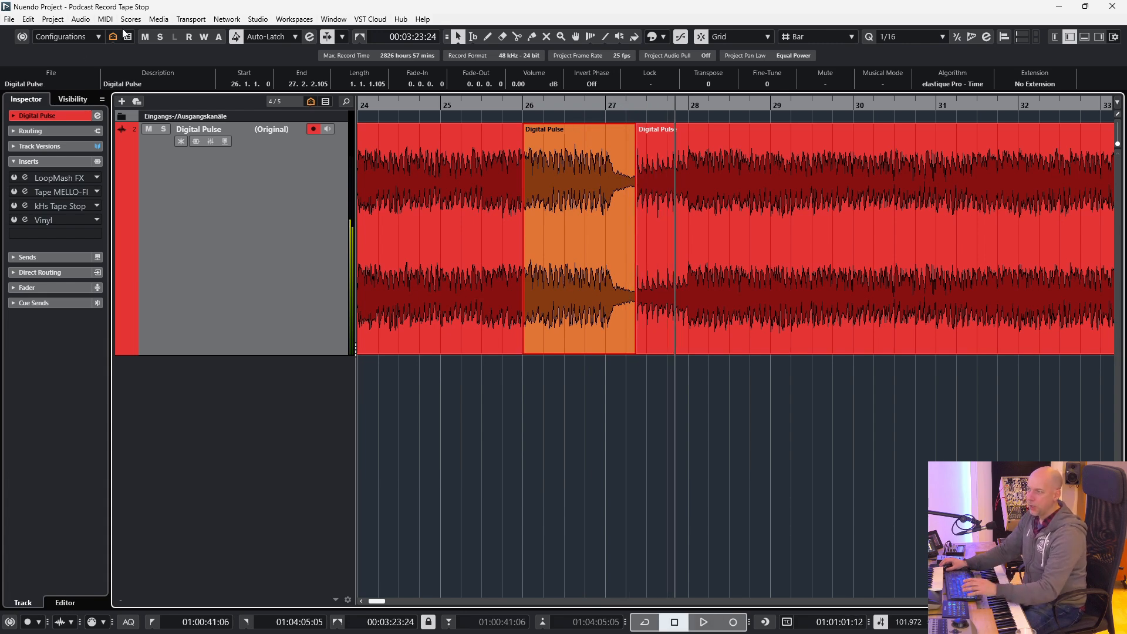
Step: Open Direct Offline Processing for the orange event and add a Pitch Shift process
left_click(81, 20)
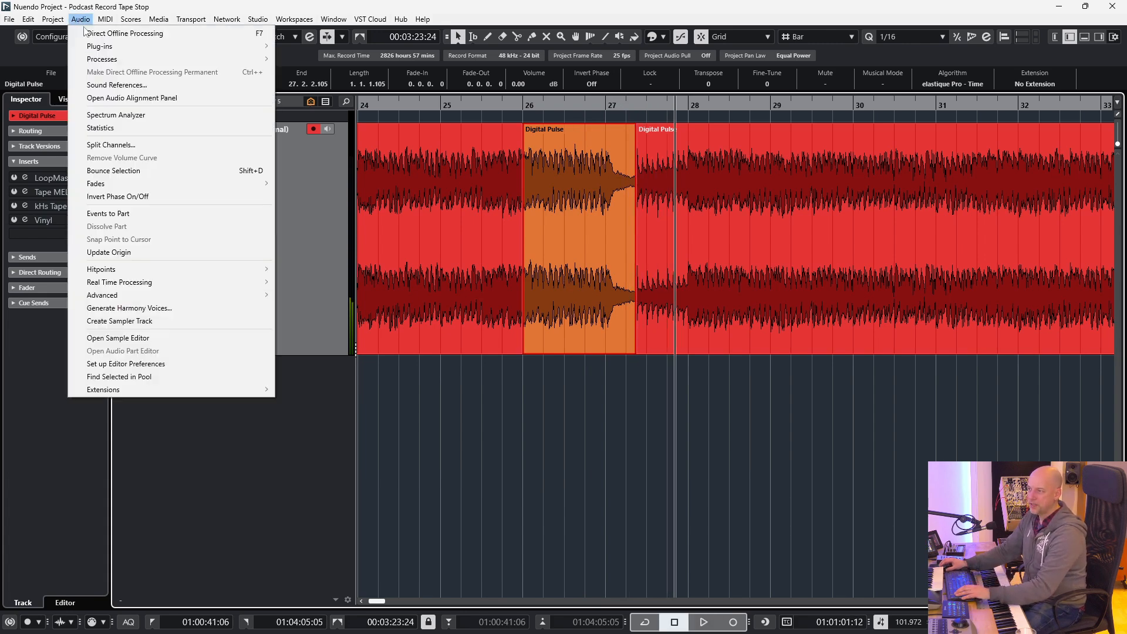
left_click(88, 33)
left_click(312, 159)
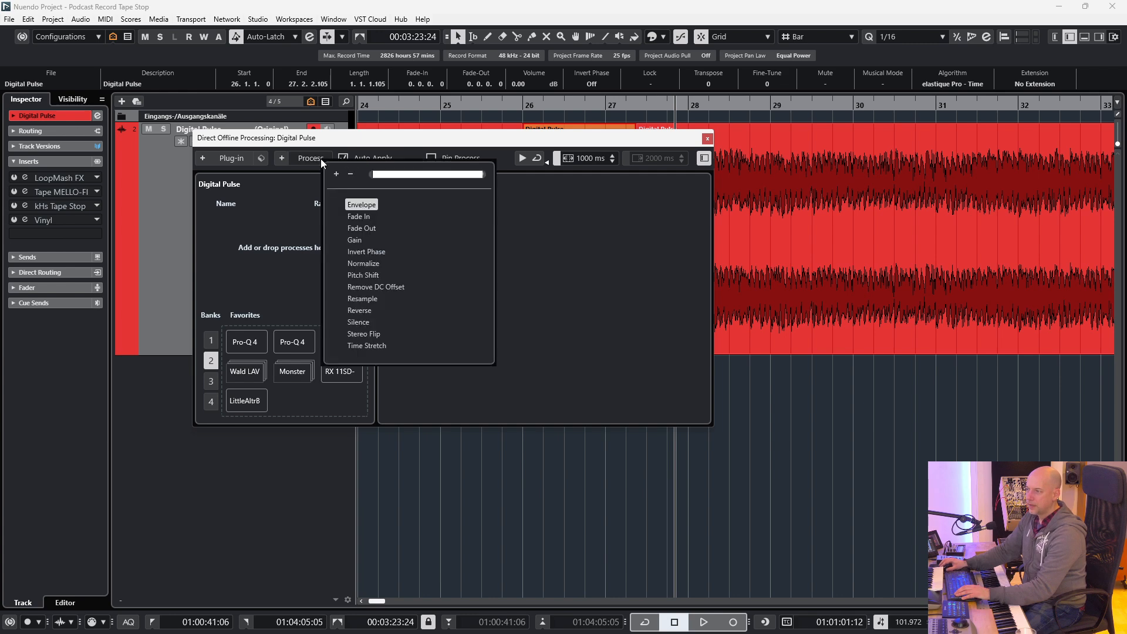
left_click(357, 276)
left_click(562, 209)
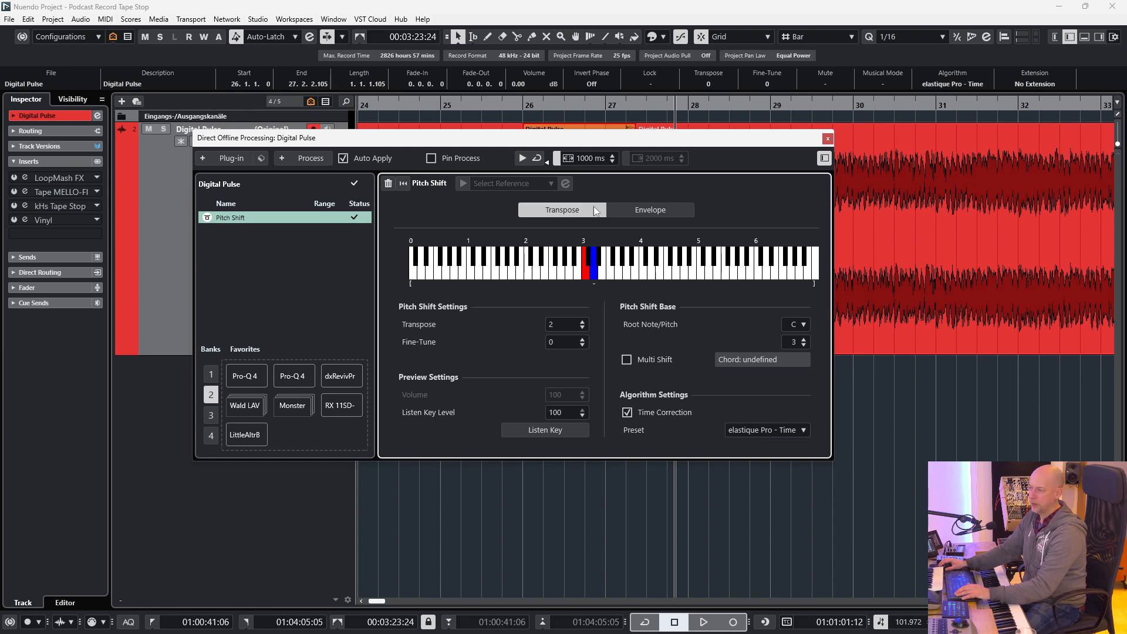
Step: Switch Pitch Shift to Envelope mode, try its end point at 12 and set it to -12 for a falling pitch
left_click(642, 212)
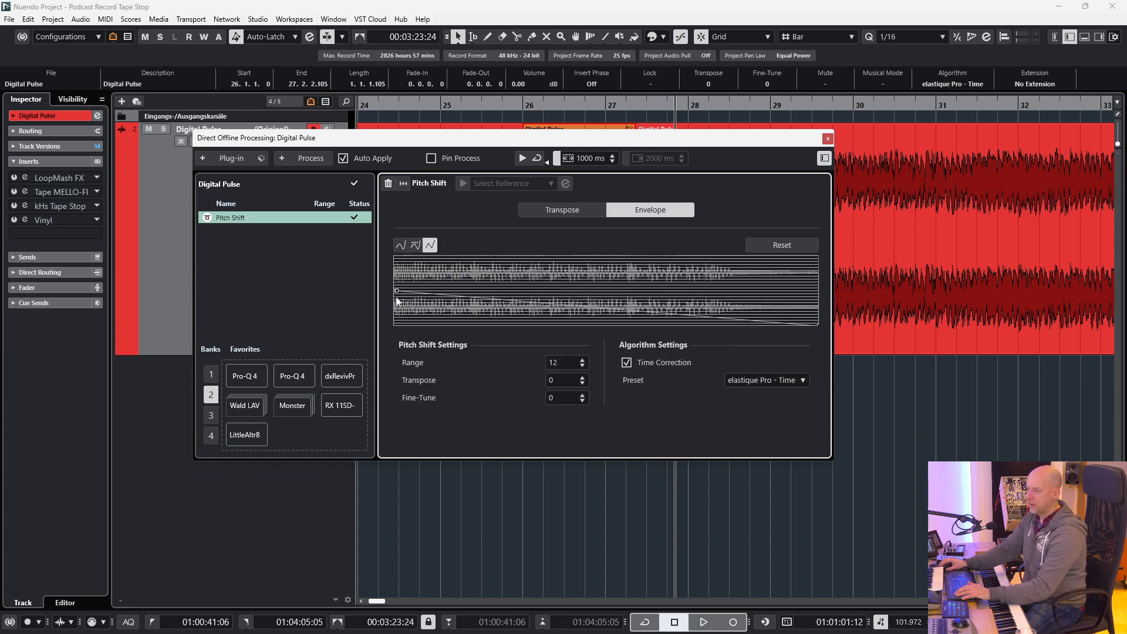
left_click_drag(816, 325, 847, 245)
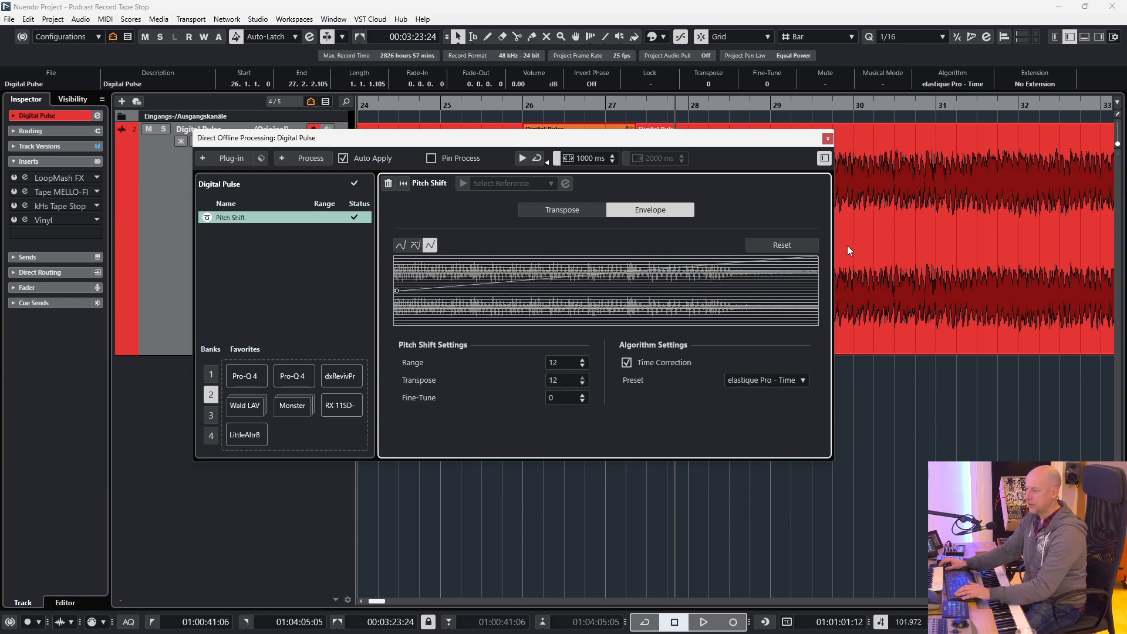
left_click_drag(853, 293, 853, 322)
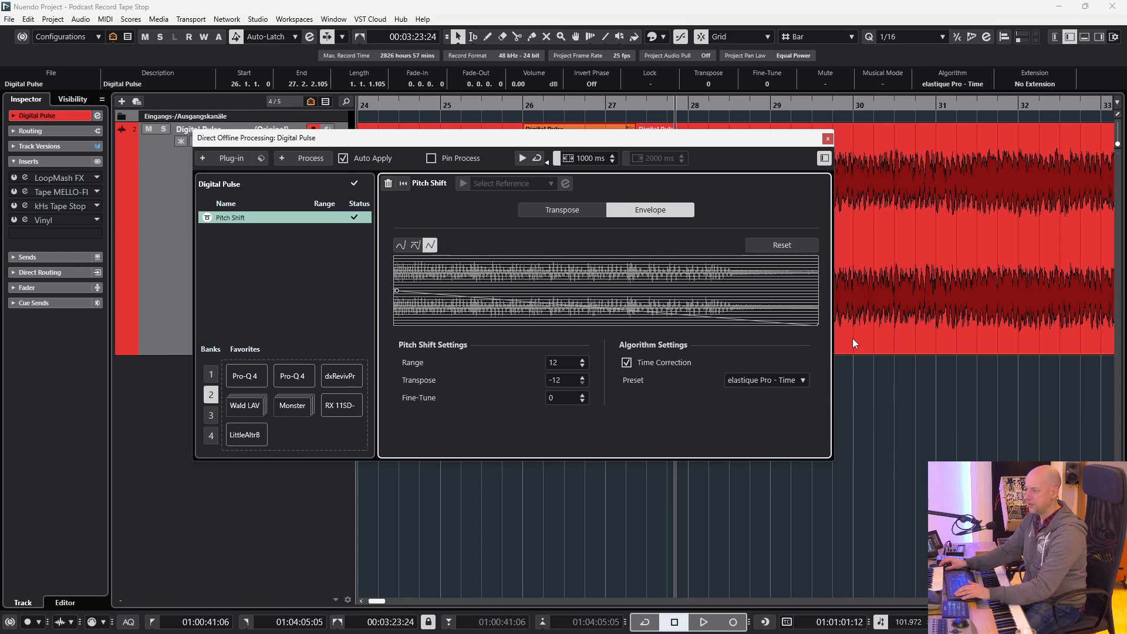
Step: Move the processing window clear of the waveform and play from bar 25 to audition the falling pitch envelope
left_click_drag(777, 140, 775, 293)
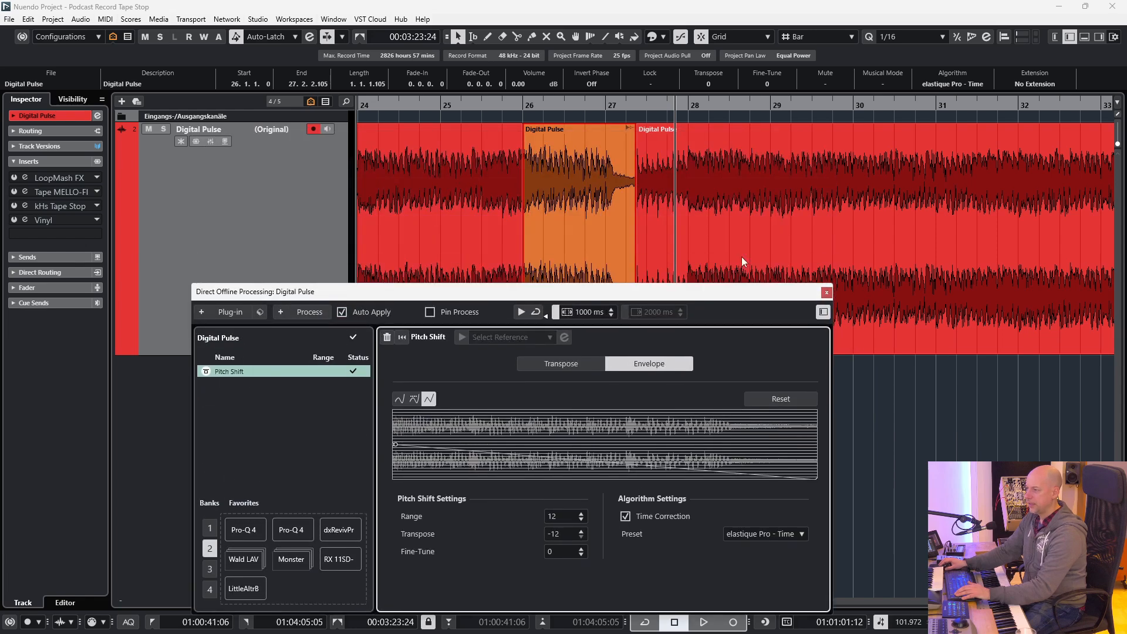
left_click(446, 106)
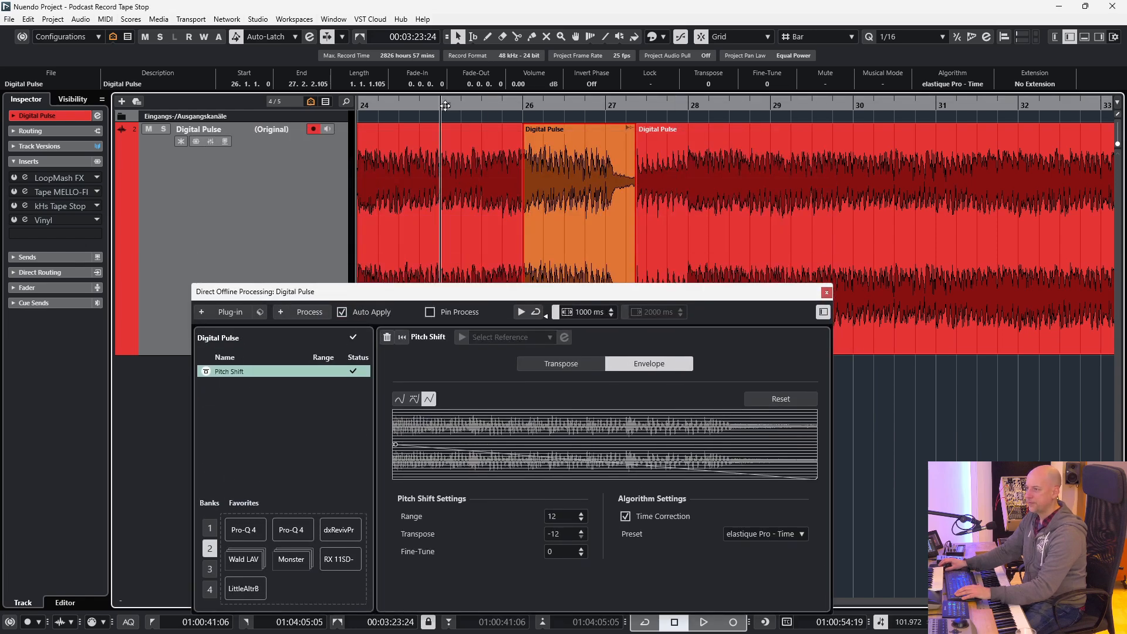
key("space")
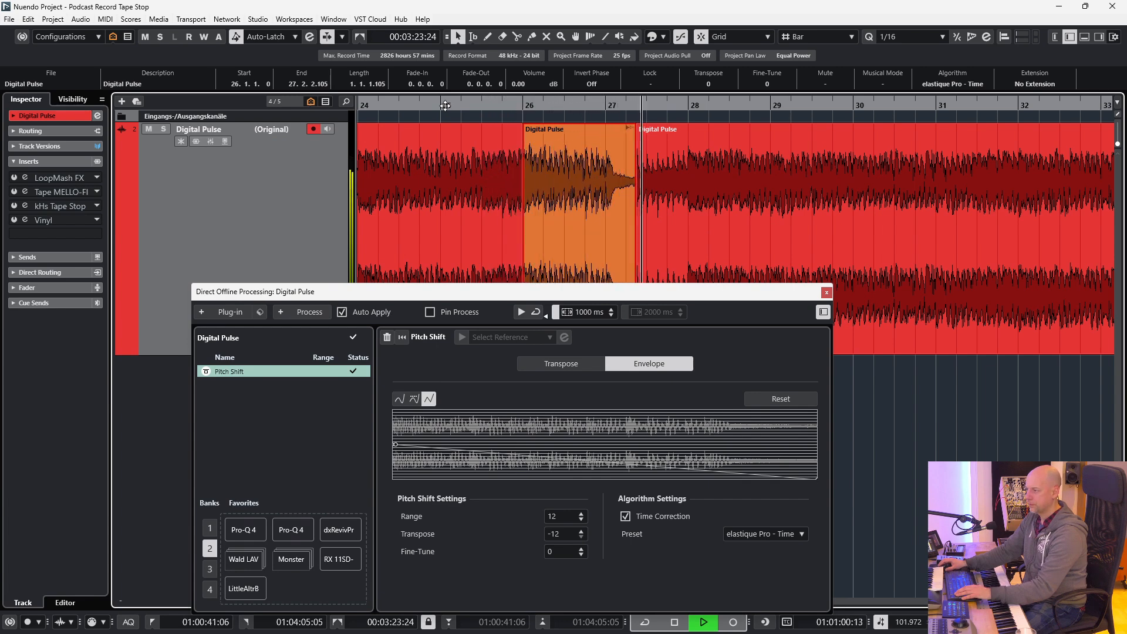
key("space")
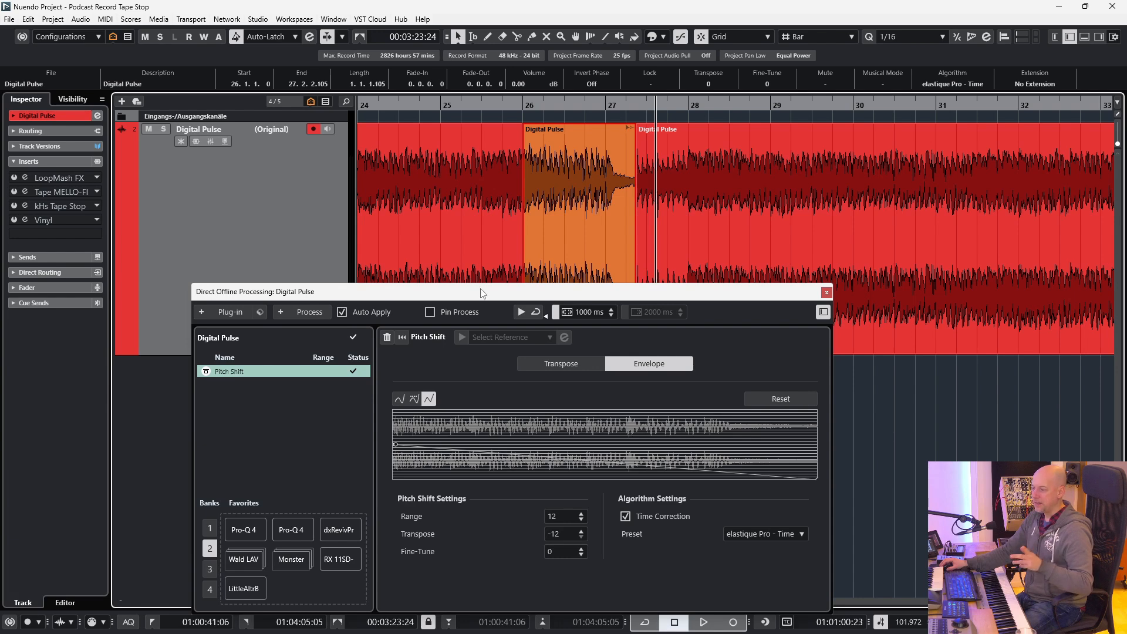
Step: Disable Pitch Shift's Time Correction and play from bar 25 to audition the lengthened tape-stop
left_click_drag(481, 292, 482, 171)
left_click(623, 397)
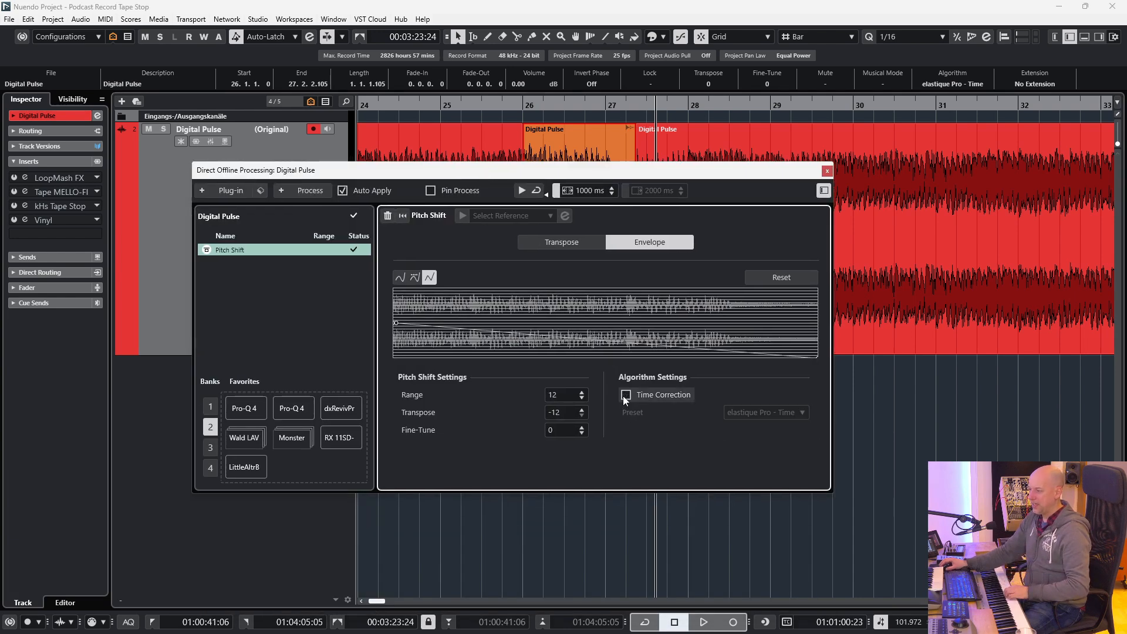
left_click_drag(641, 302, 641, 328)
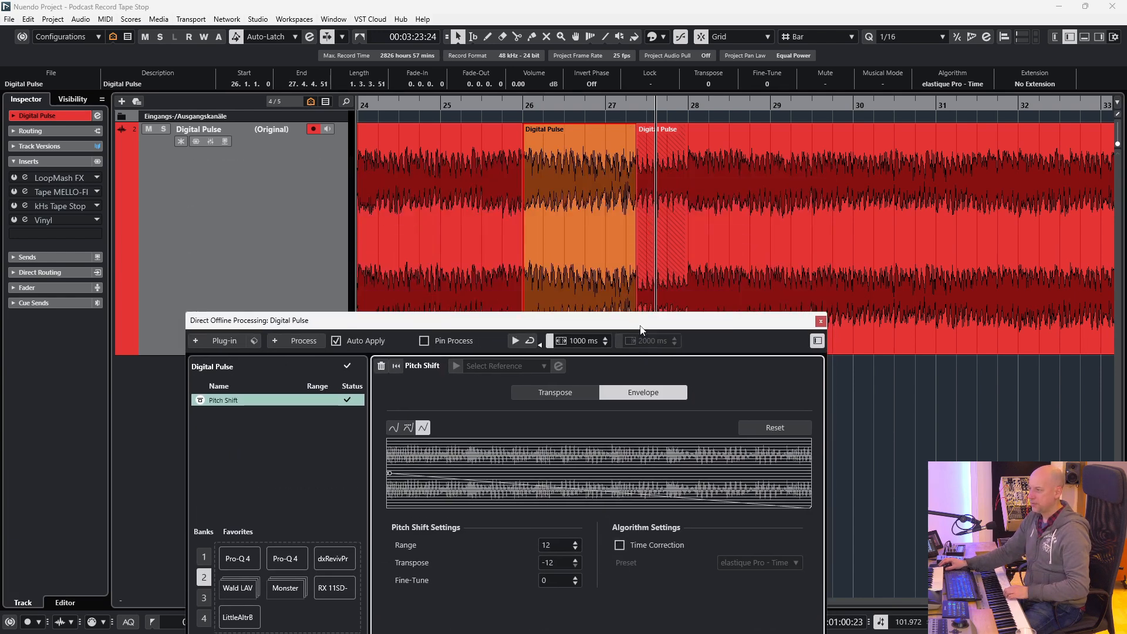
left_click(440, 104)
key("space")
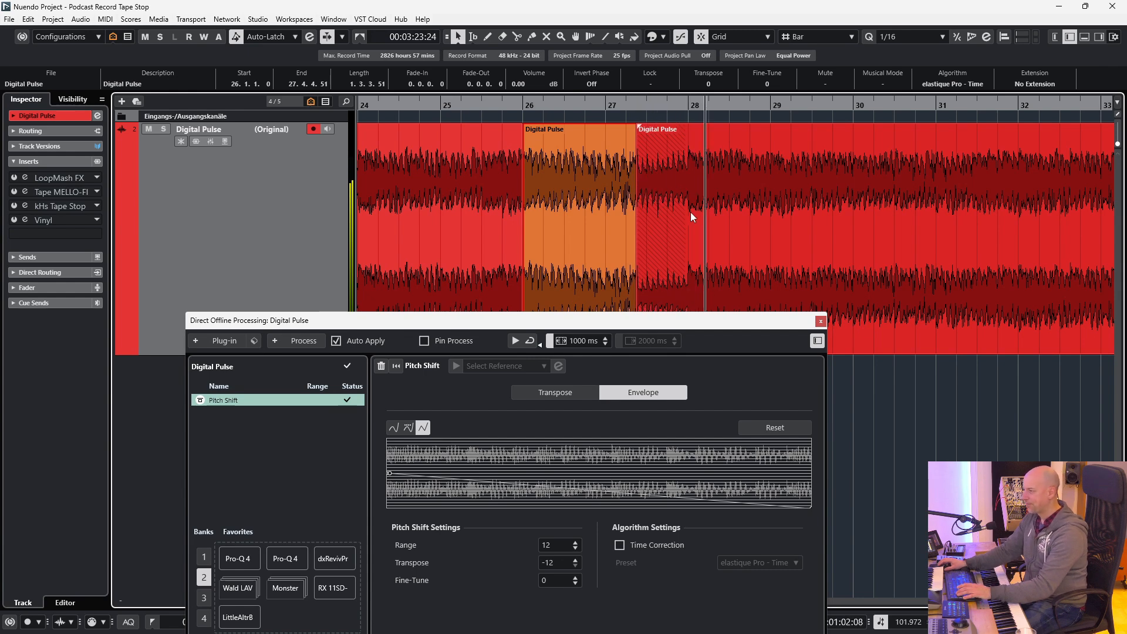
Step: Set the snap type to Events and move the following Digital Pulse event to the end of the stretched orange event
left_click(805, 227)
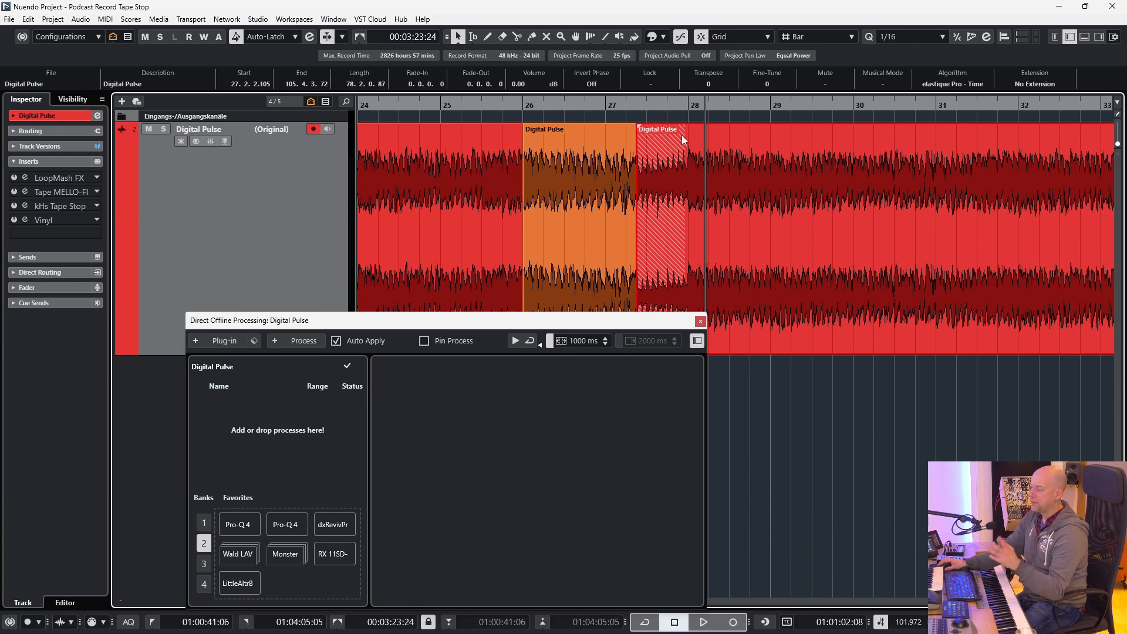
left_click(731, 36)
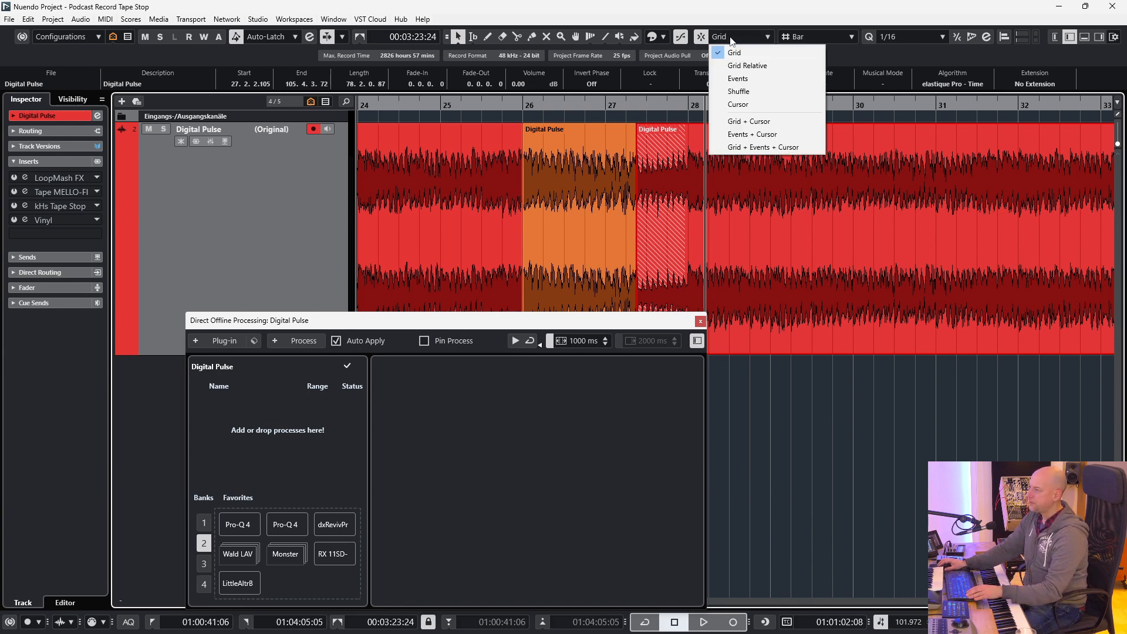
left_click(738, 78)
left_click_drag(766, 269, 812, 260)
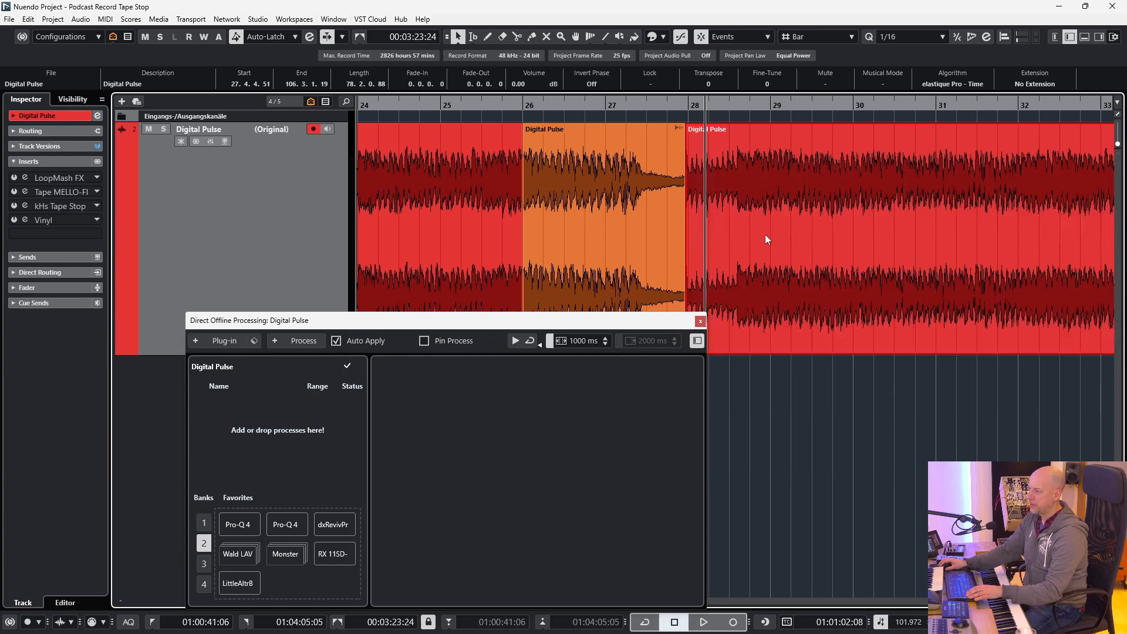
Step: Play from before the orange event to hear the full pitch drop and the transition into the following event
left_click(422, 106)
key("space")
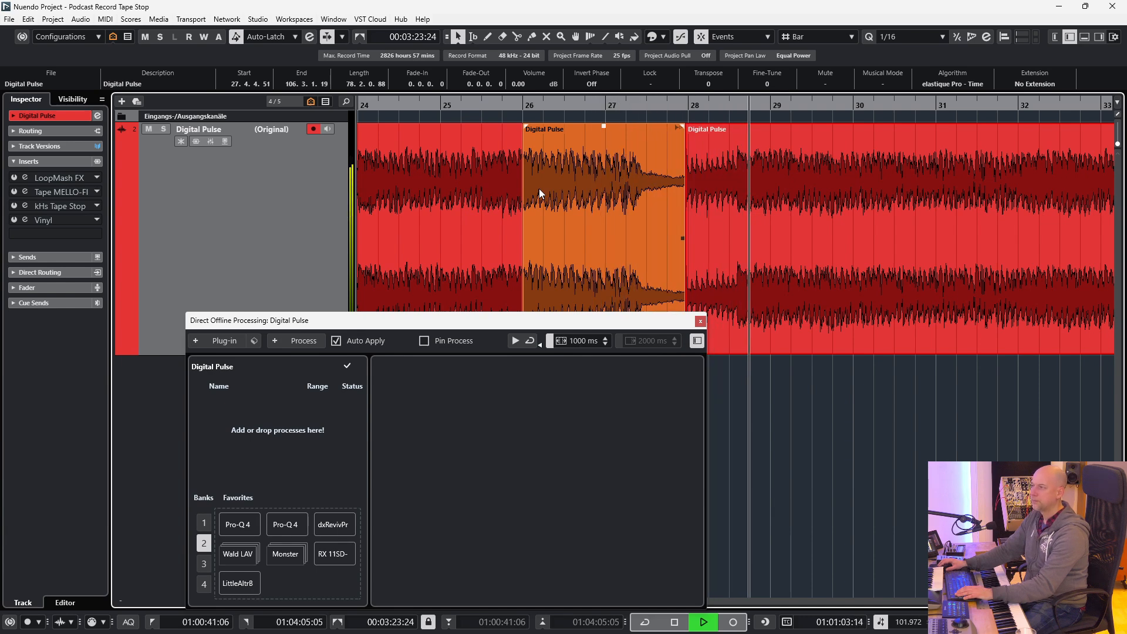
key("space")
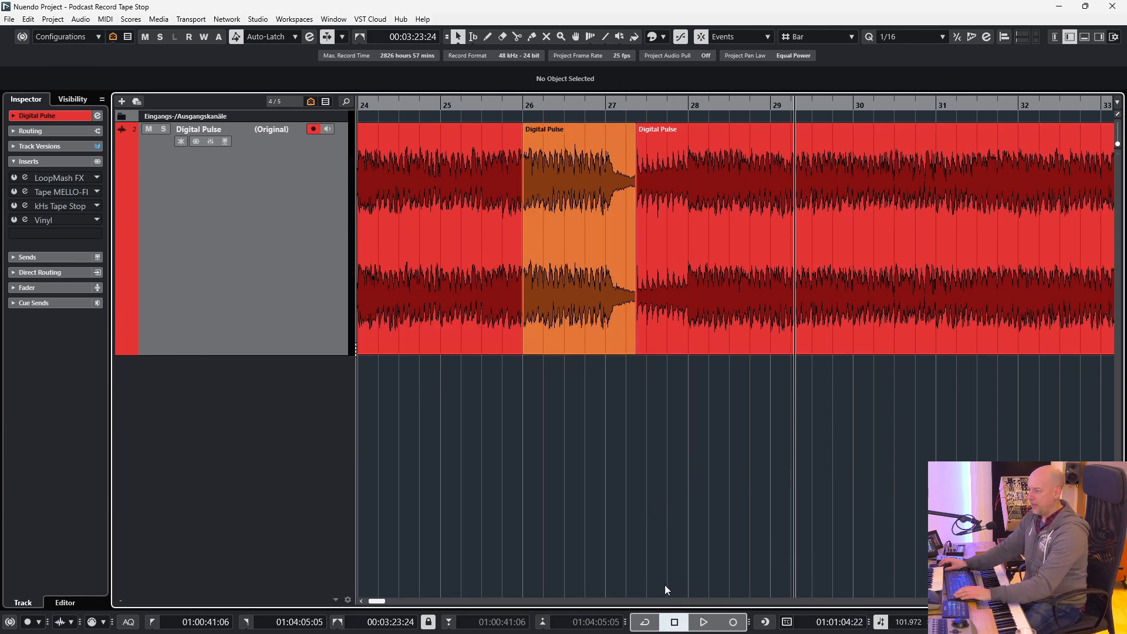
Step: Set the Digital Pulse clip's tempo in the Sample Editor to the project tempo of 101.972 BPM
double_click(912, 623)
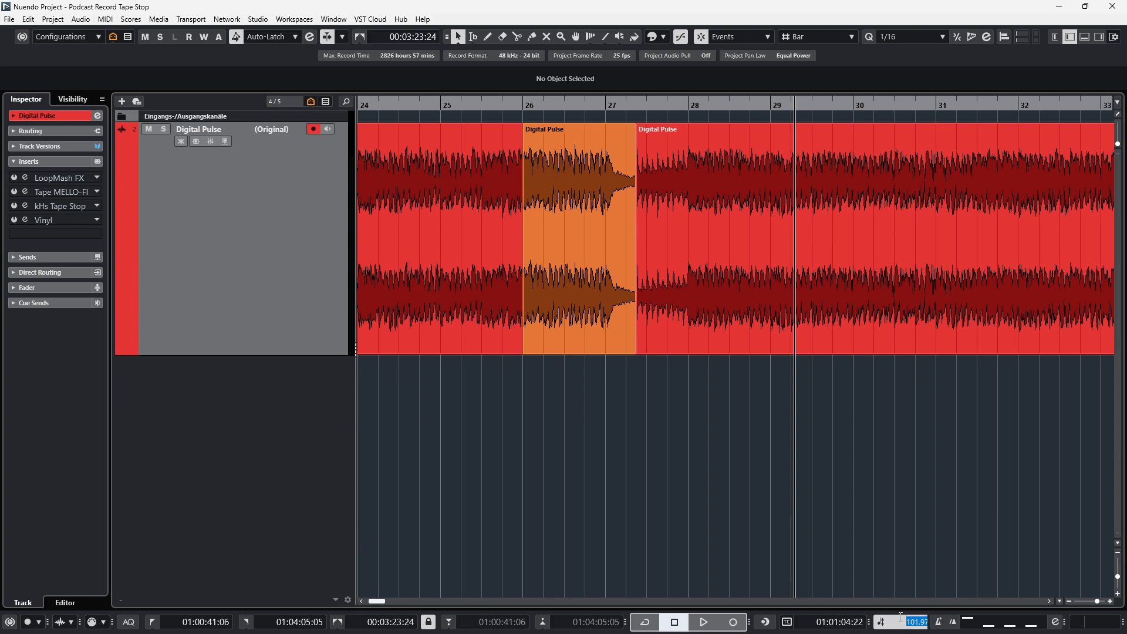
left_click(897, 559)
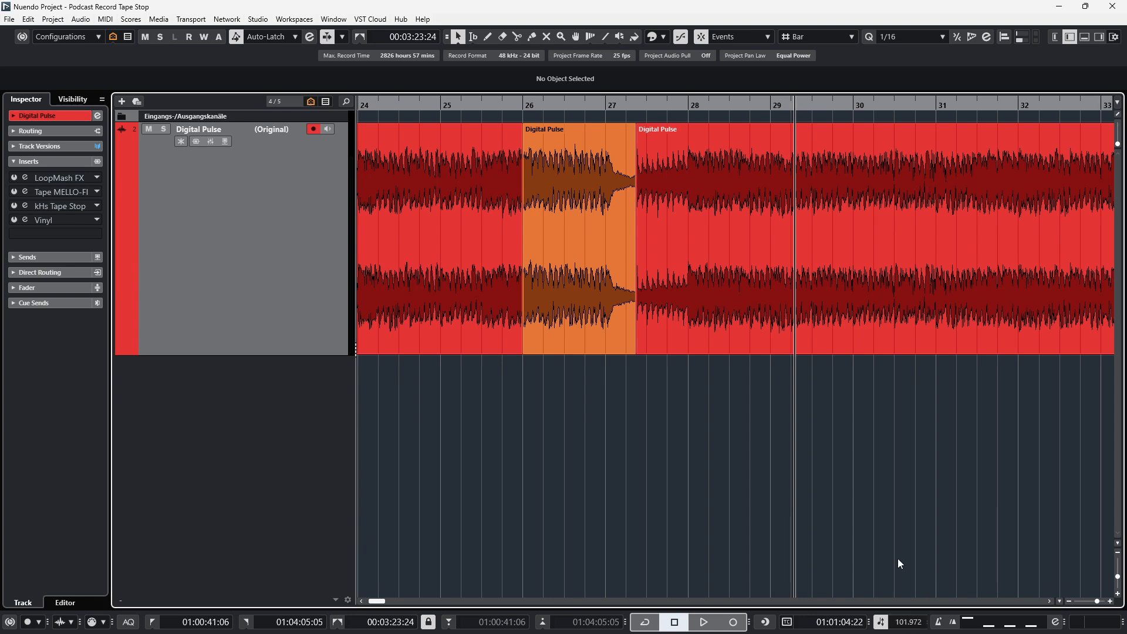
double_click(576, 161)
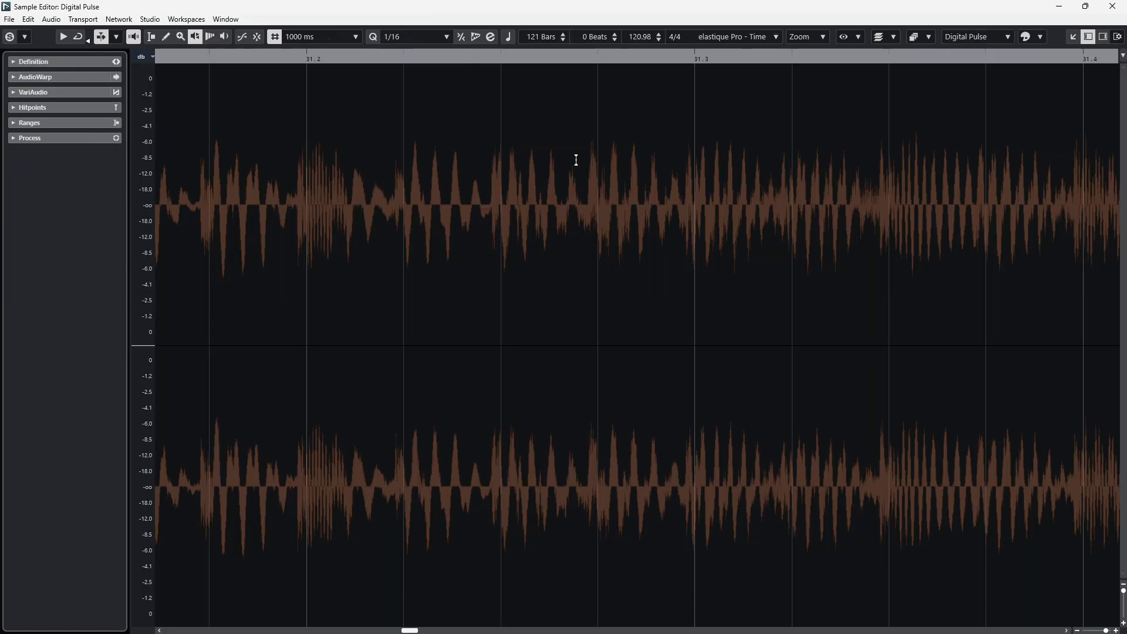
double_click(645, 36)
type("101.972")
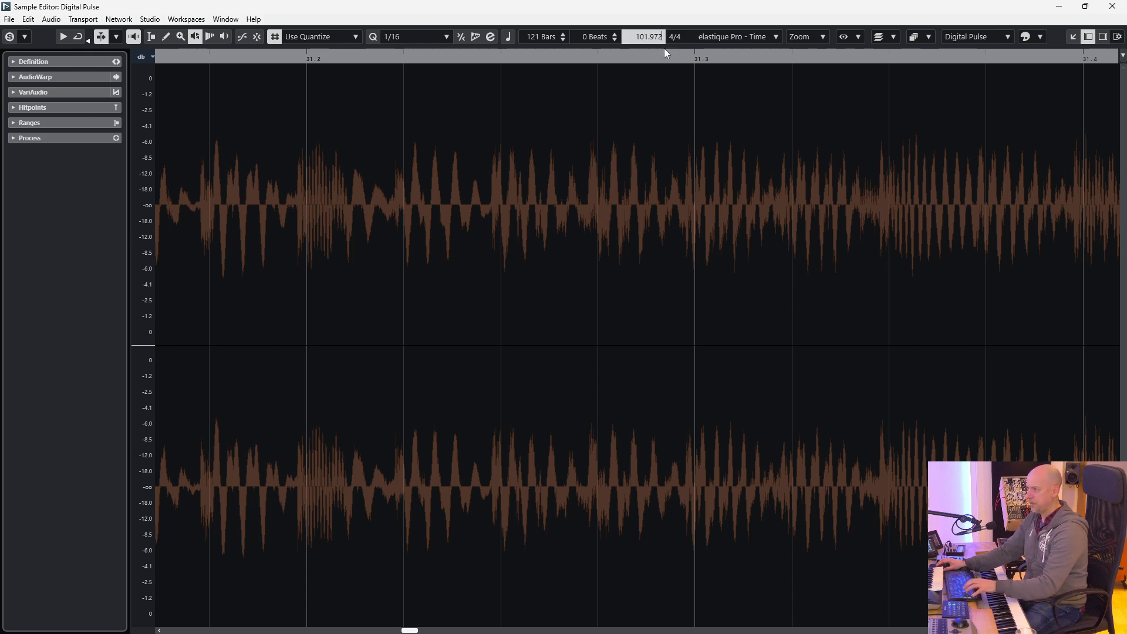
key("Return")
left_click(1113, 7)
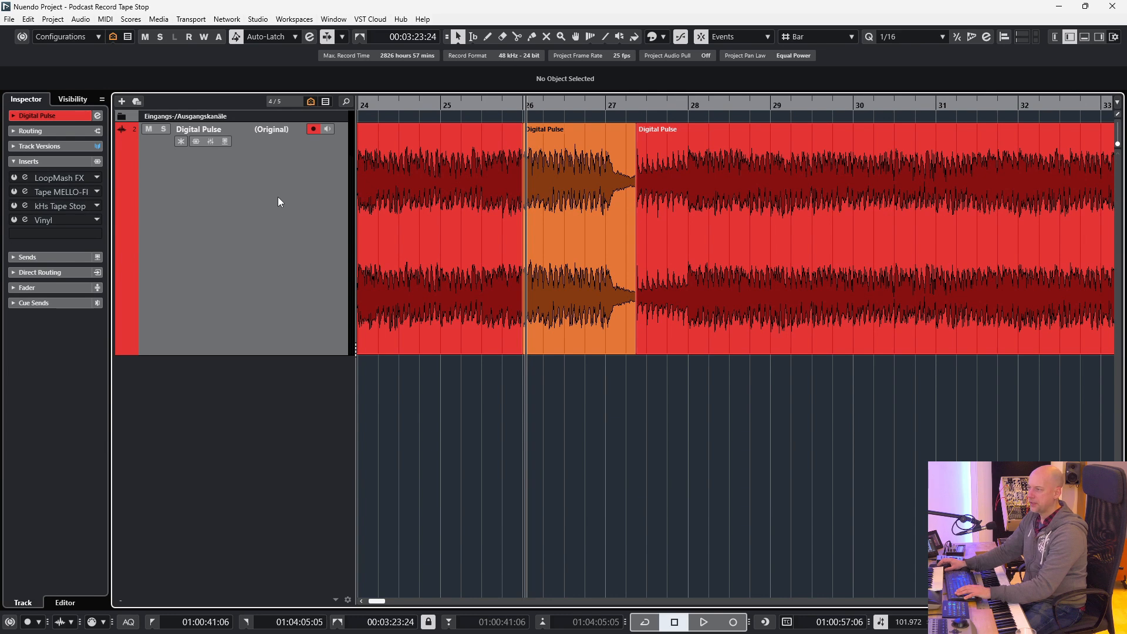
Step: Add a Tempo track to the project
key("t")
left_click(439, 223)
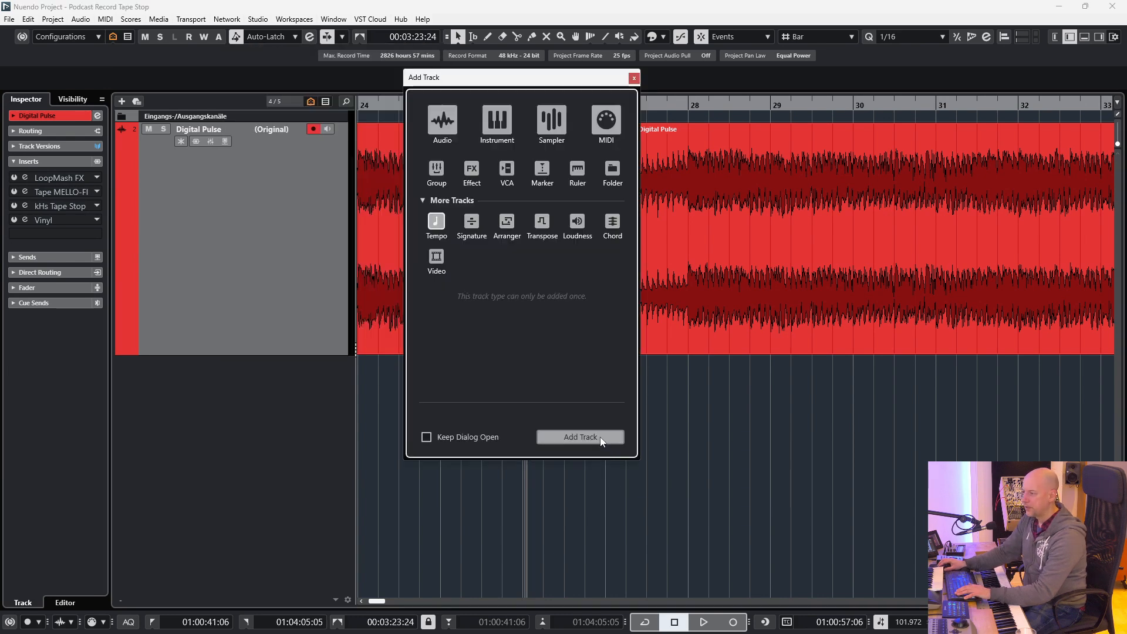
left_click(600, 437)
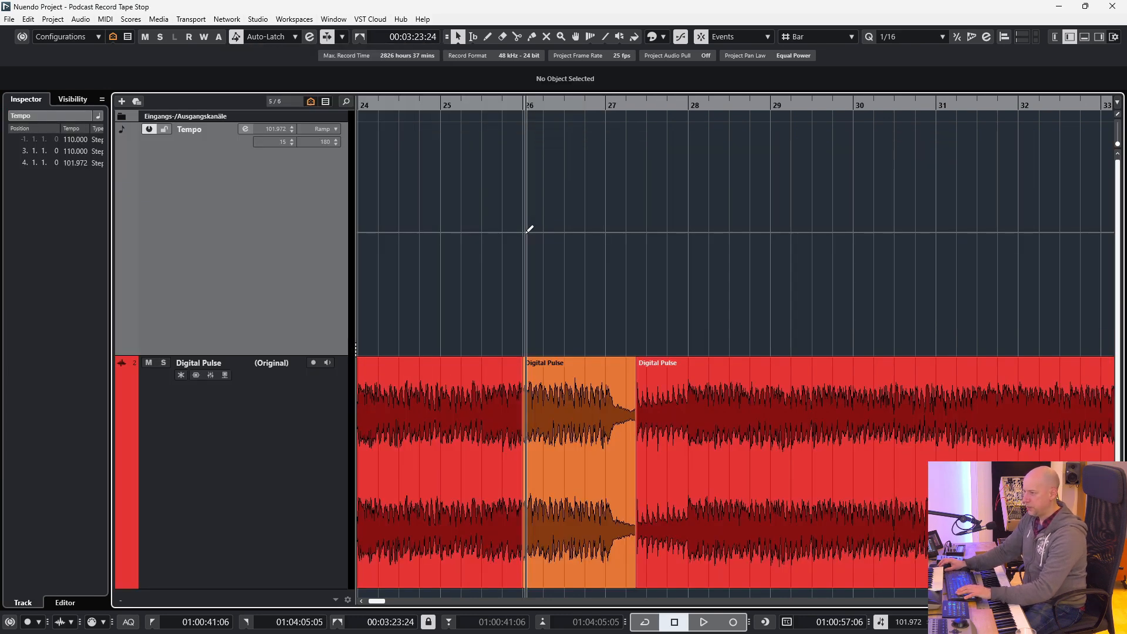
Step: Add a tempo point at the start of the orange event and set its position to 26.1.1.0
left_click(526, 234)
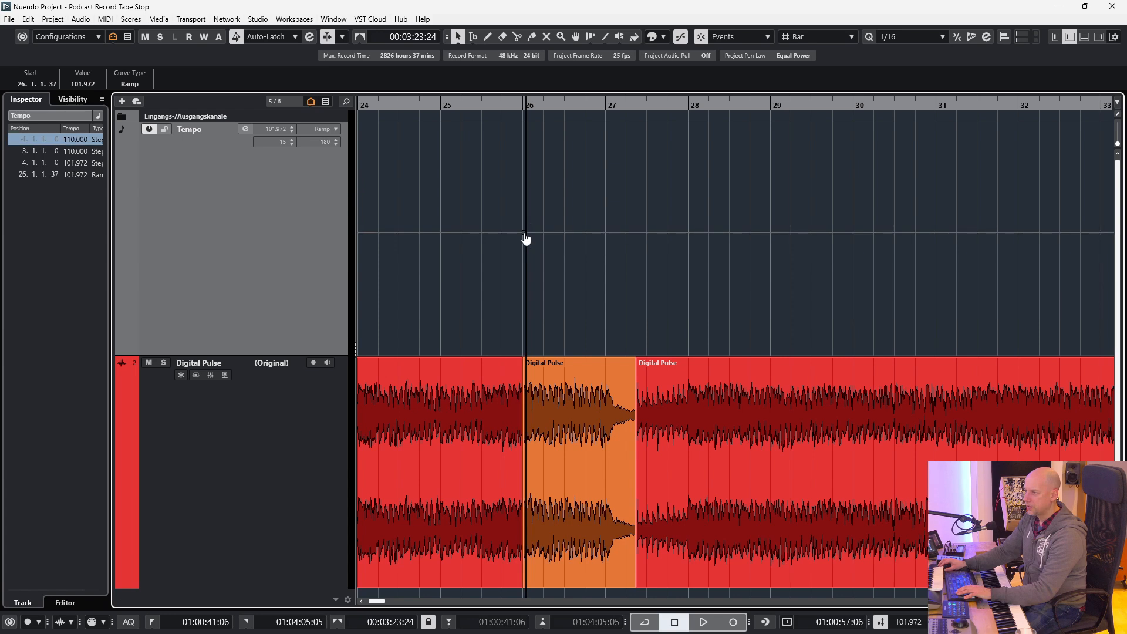
double_click(53, 175)
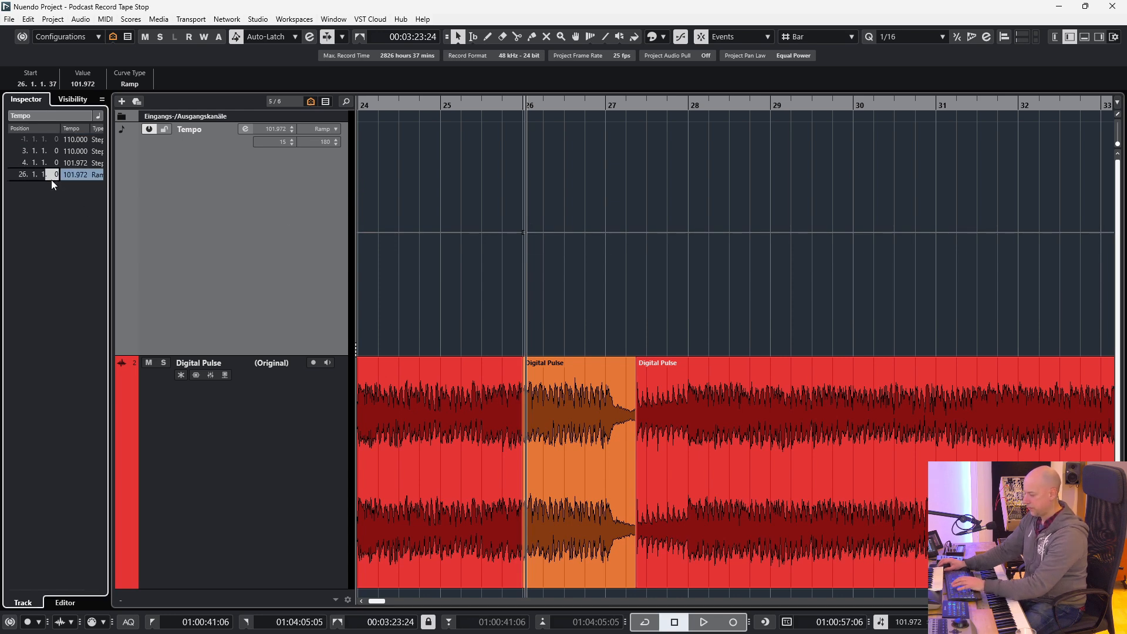
type("0")
key("Return")
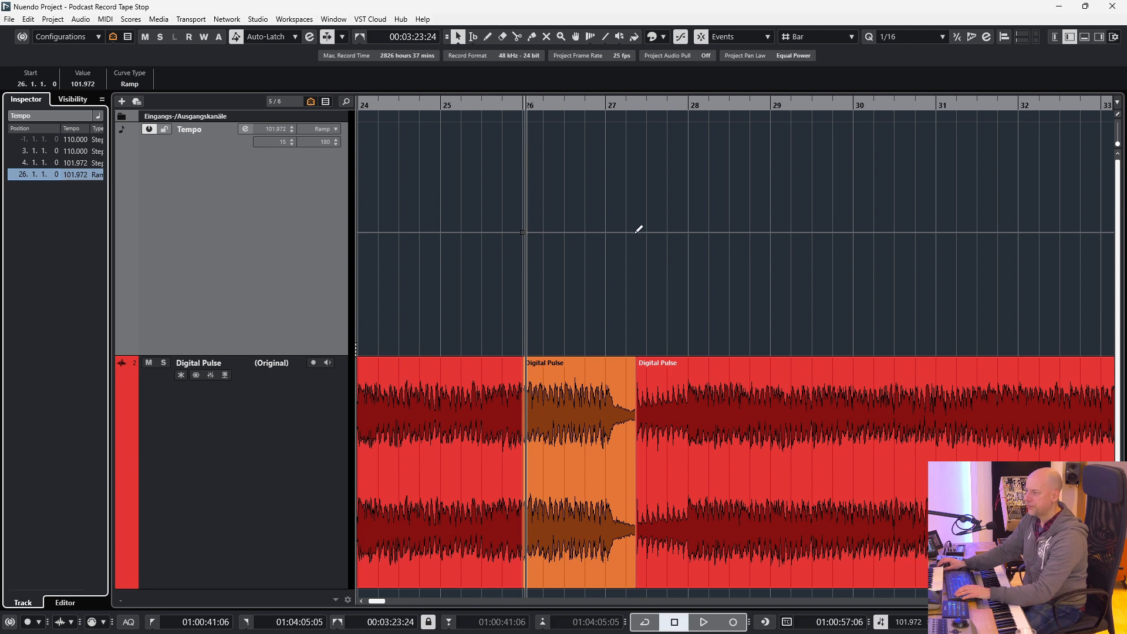
Step: Add two tempo points at the end of the orange event and lower the first one to 39 BPM as a ramp
key("h")
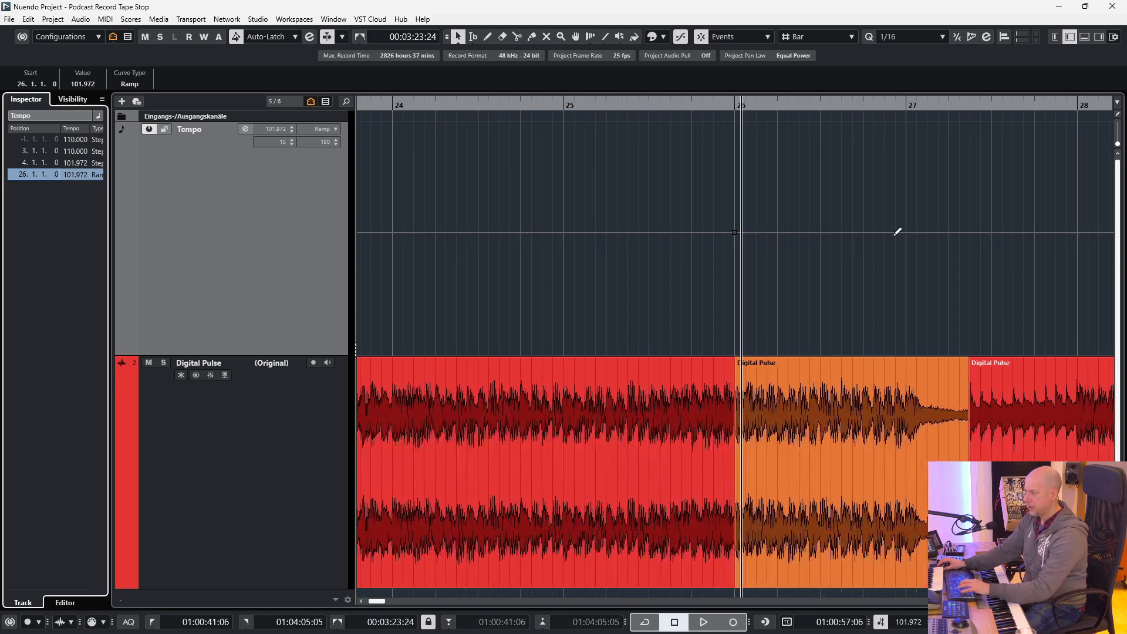
left_click(961, 232)
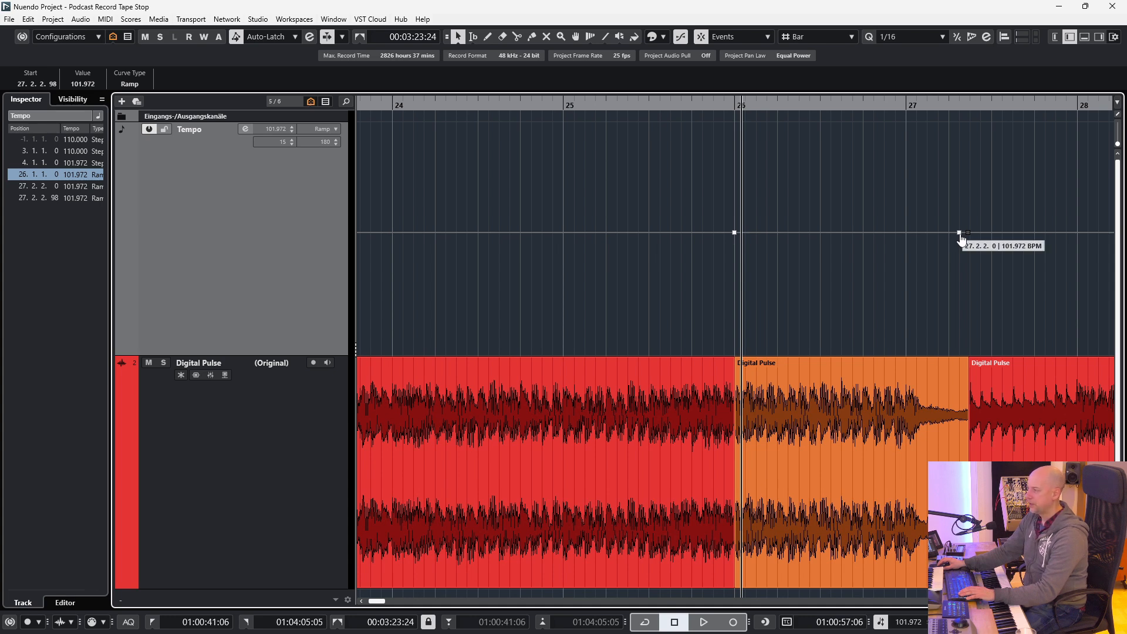
left_click_drag(960, 237, 965, 315)
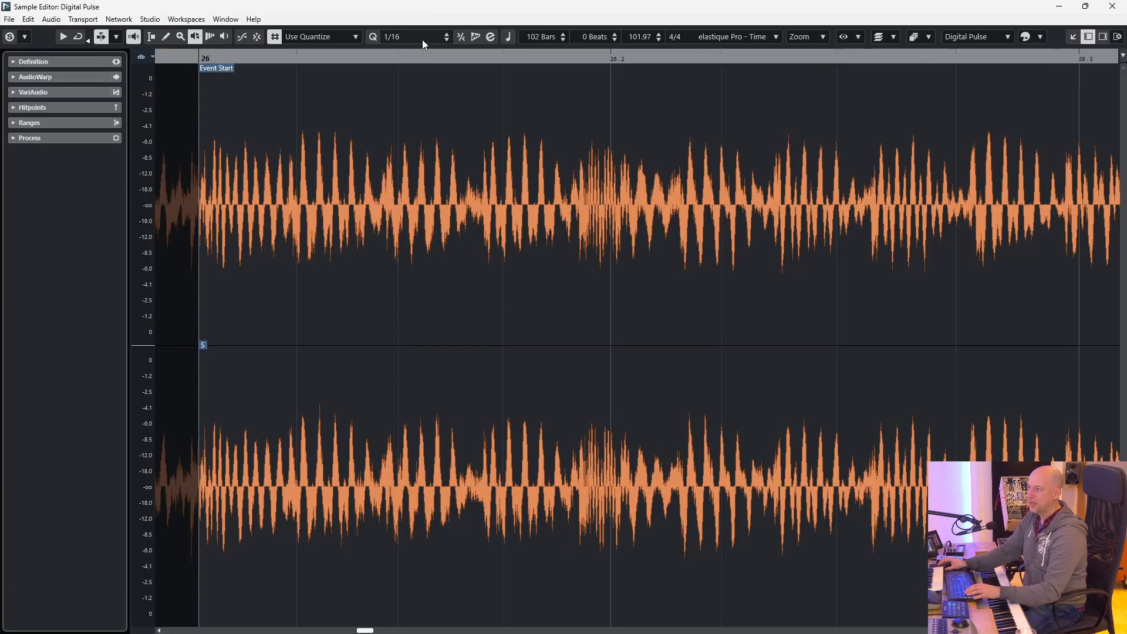
Step: Enable Musical Mode with the elastique Pro - Tape algorithm on the orange event and audition the tempo ramp
left_click(507, 43)
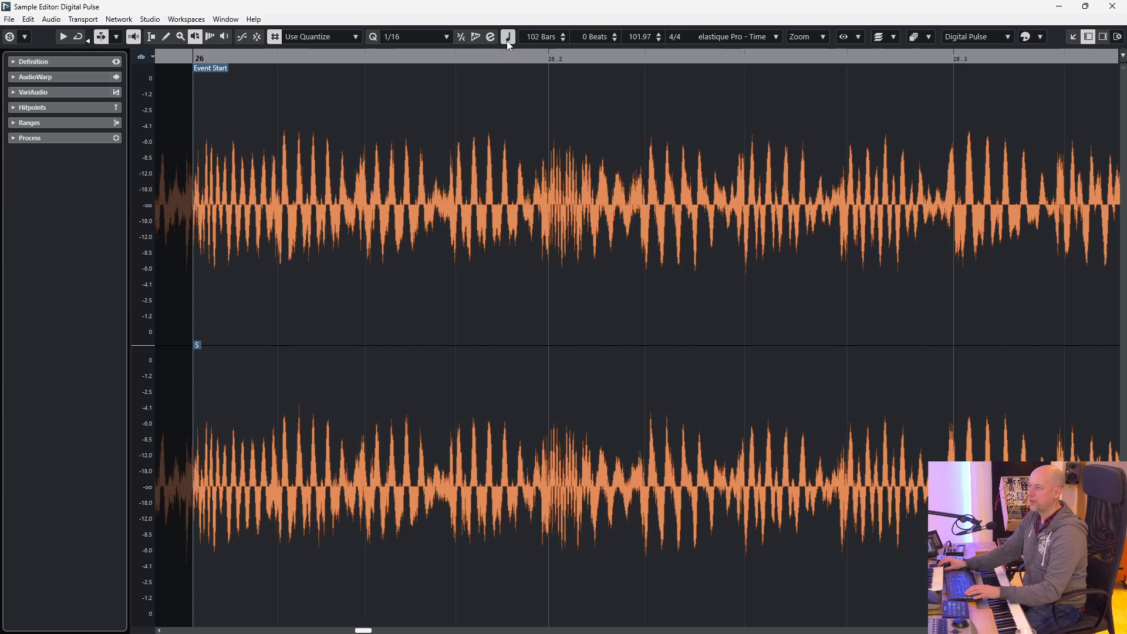
left_click(941, 86)
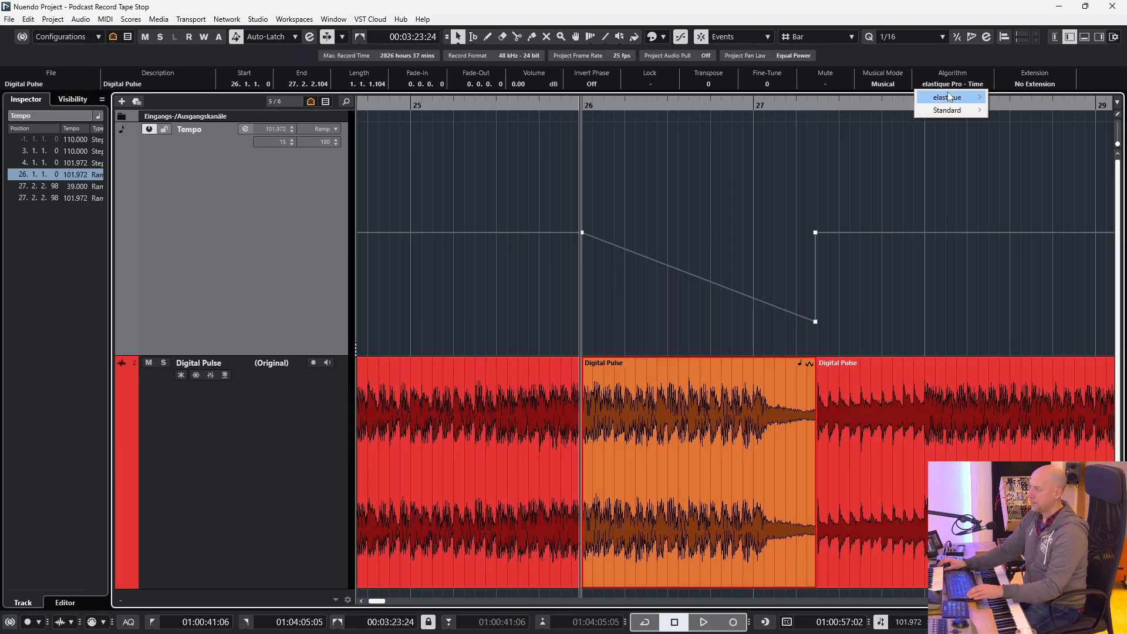
mouse_move(947, 96)
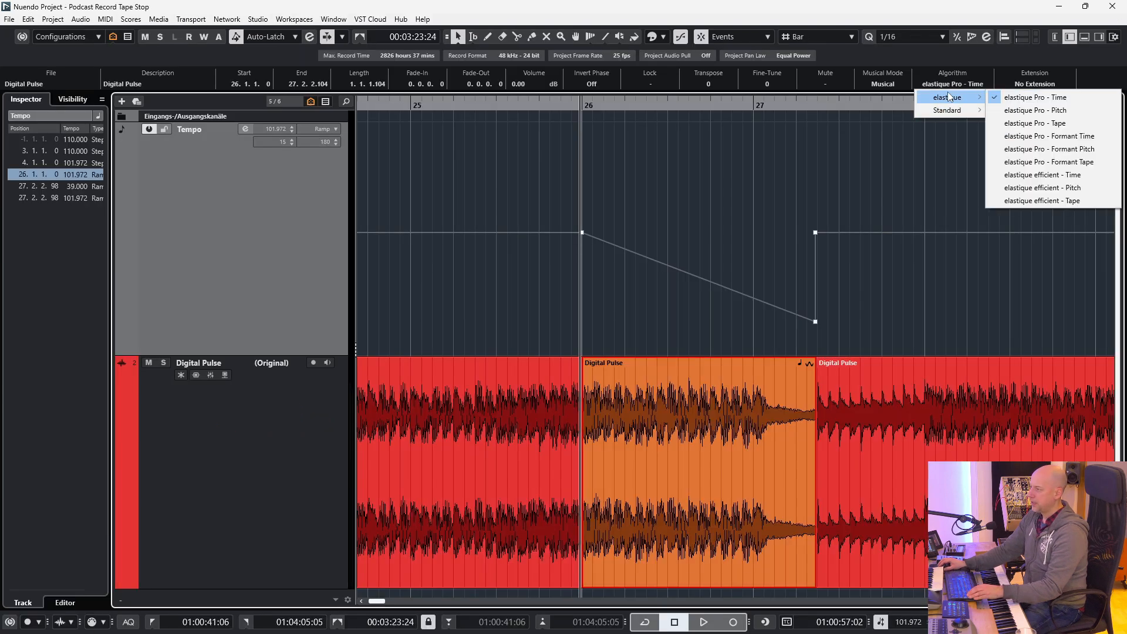
left_click(1030, 124)
key("space")
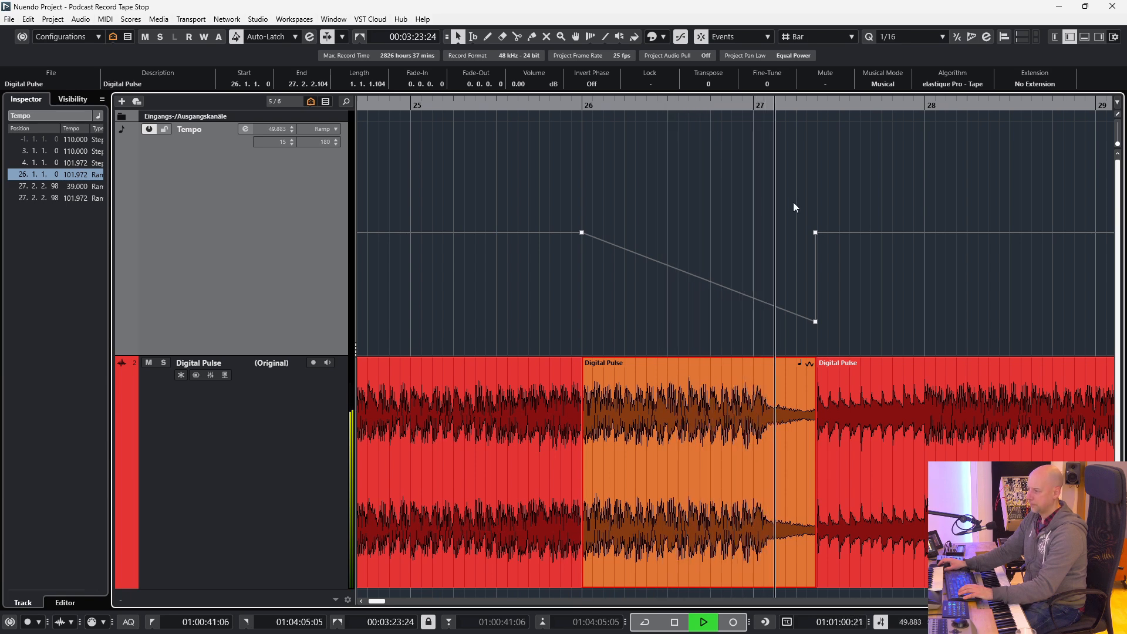
key("space")
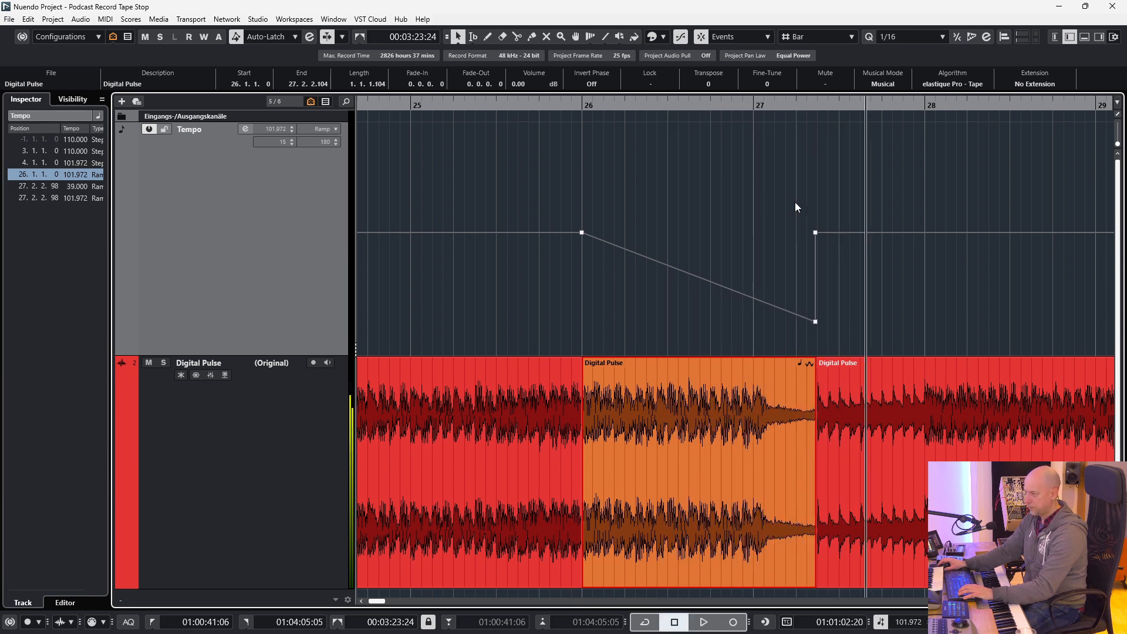
Step: Lower the tempo ramp's end point to 10 BPM and play from bar 25 to audition the stronger slowdown
left_click(816, 324)
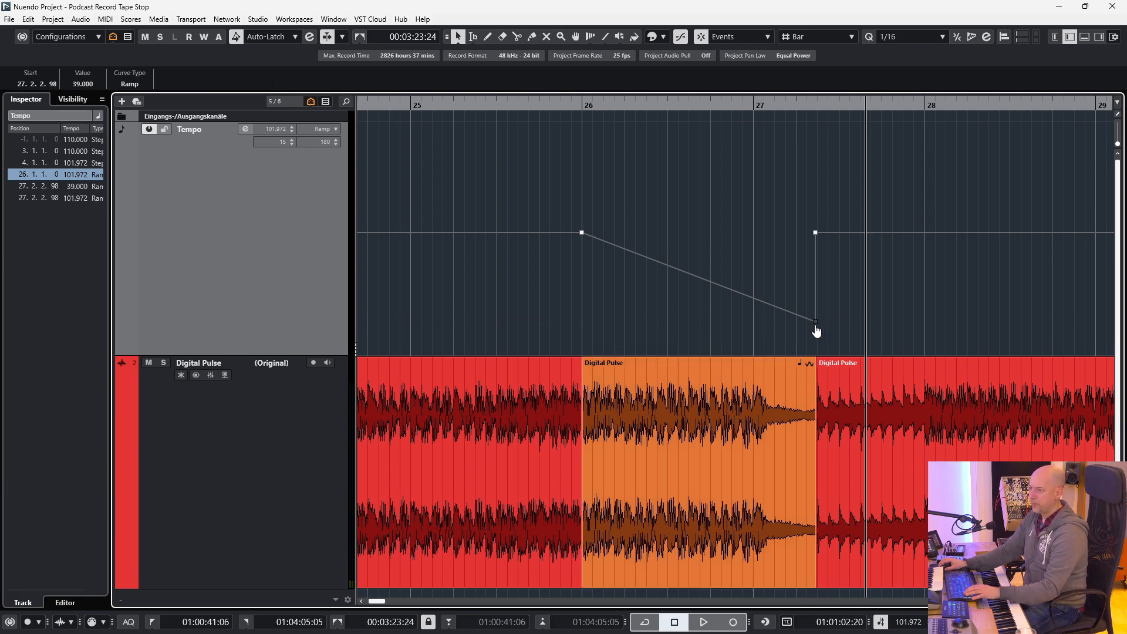
left_click_drag(816, 331, 817, 335)
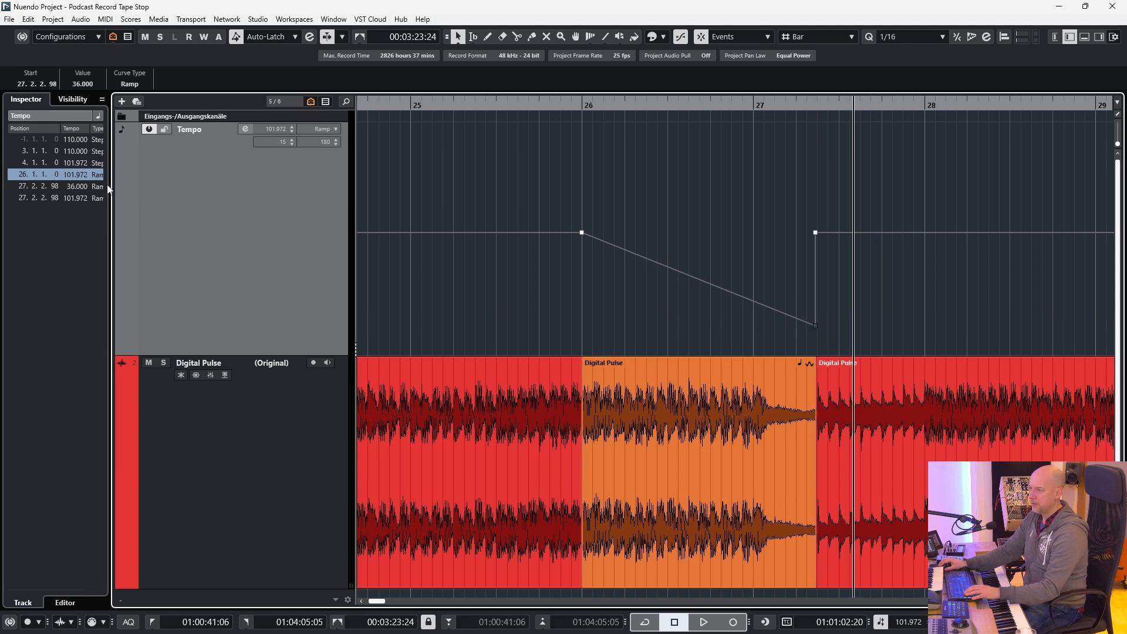
left_click(72, 187)
type("10")
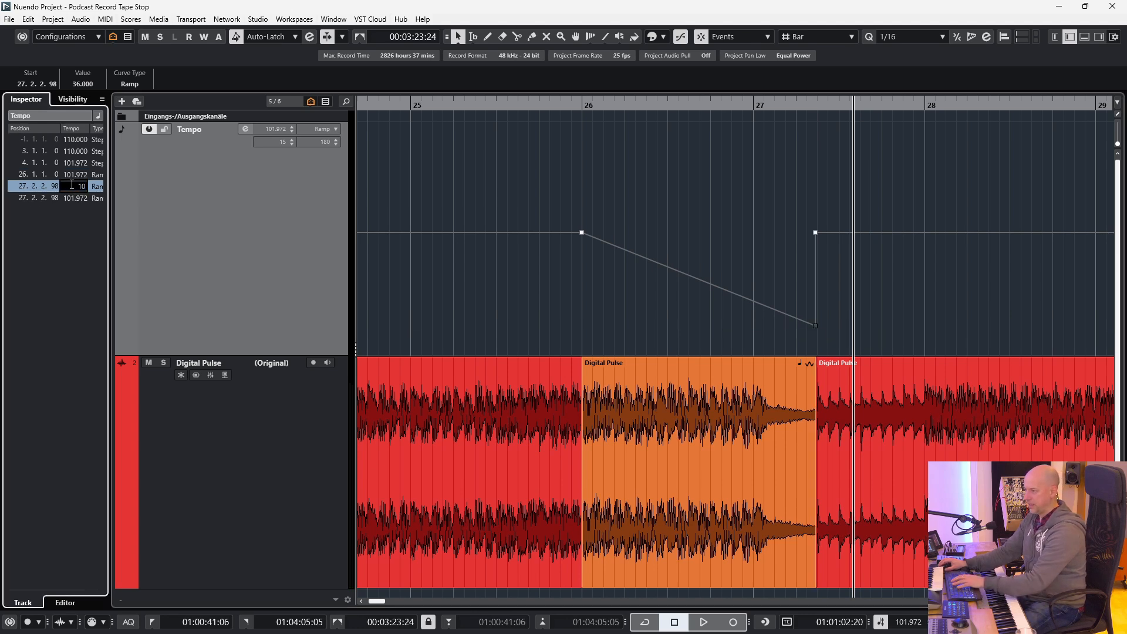
key("Return")
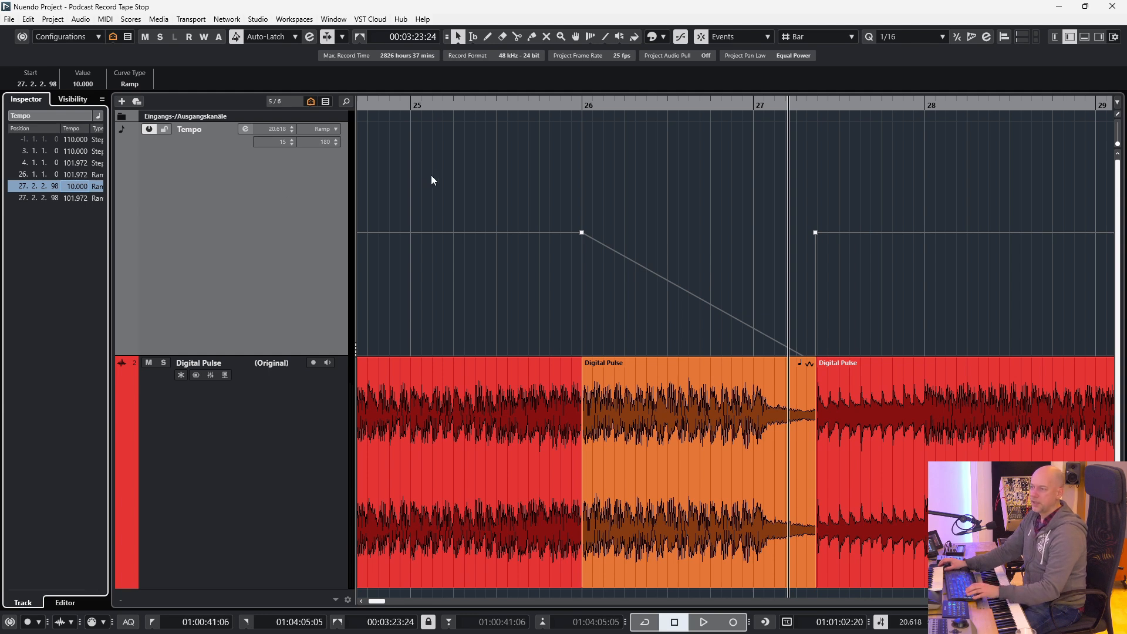
left_click(409, 104)
key("space")
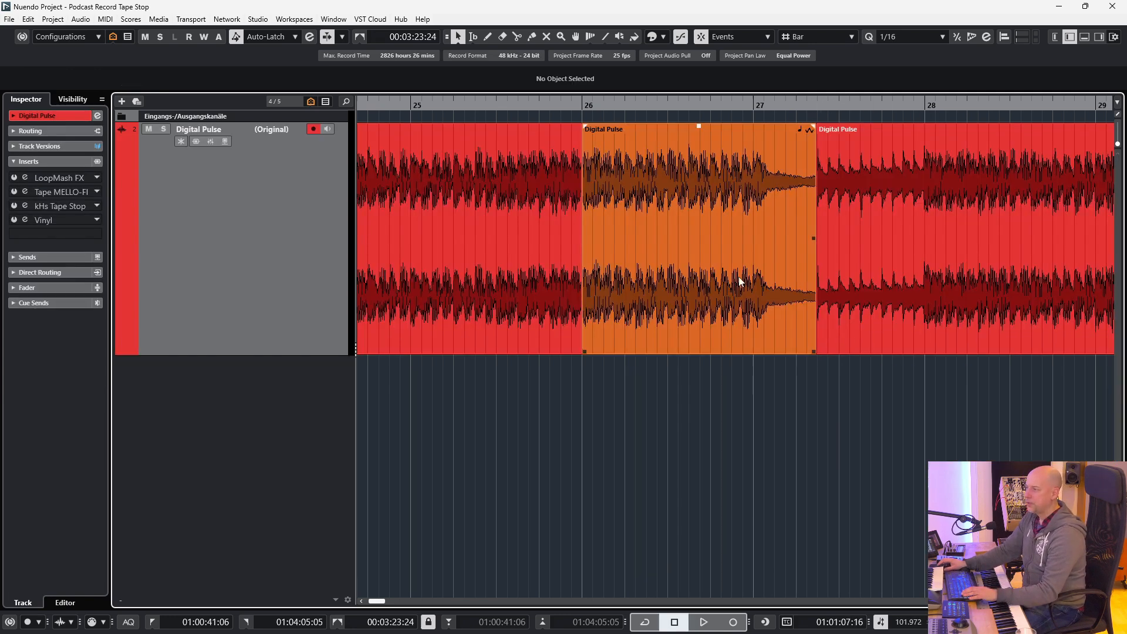
Step: Bounce the orange Digital Pulse event, replacing the original event, and color the new event yellow
left_click(739, 277)
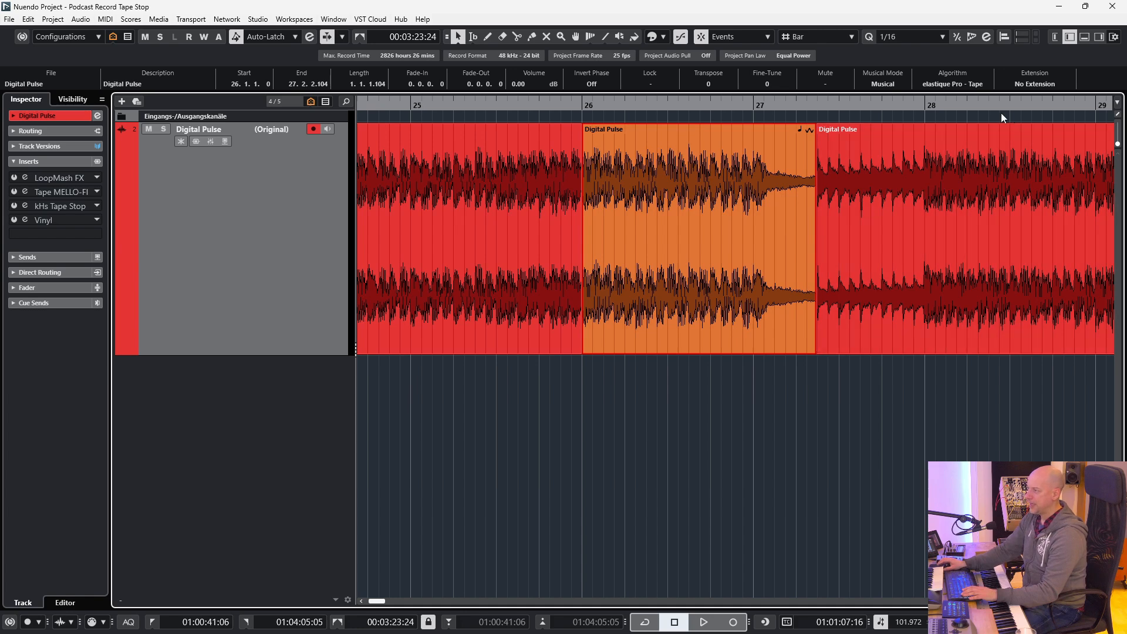
left_click(1084, 36)
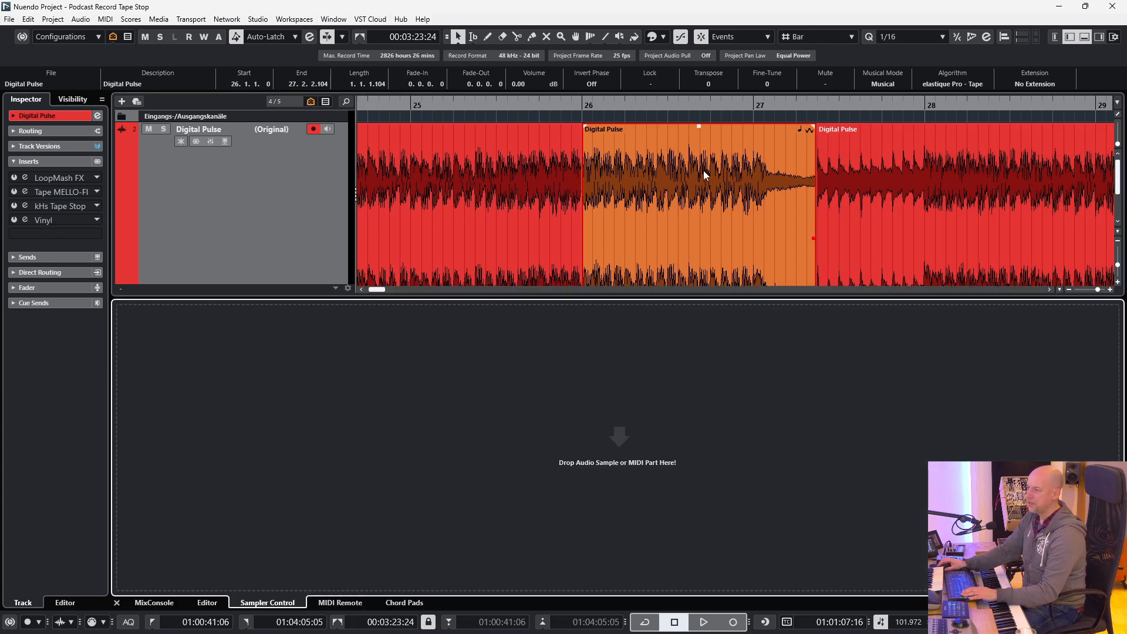
right_click(650, 181)
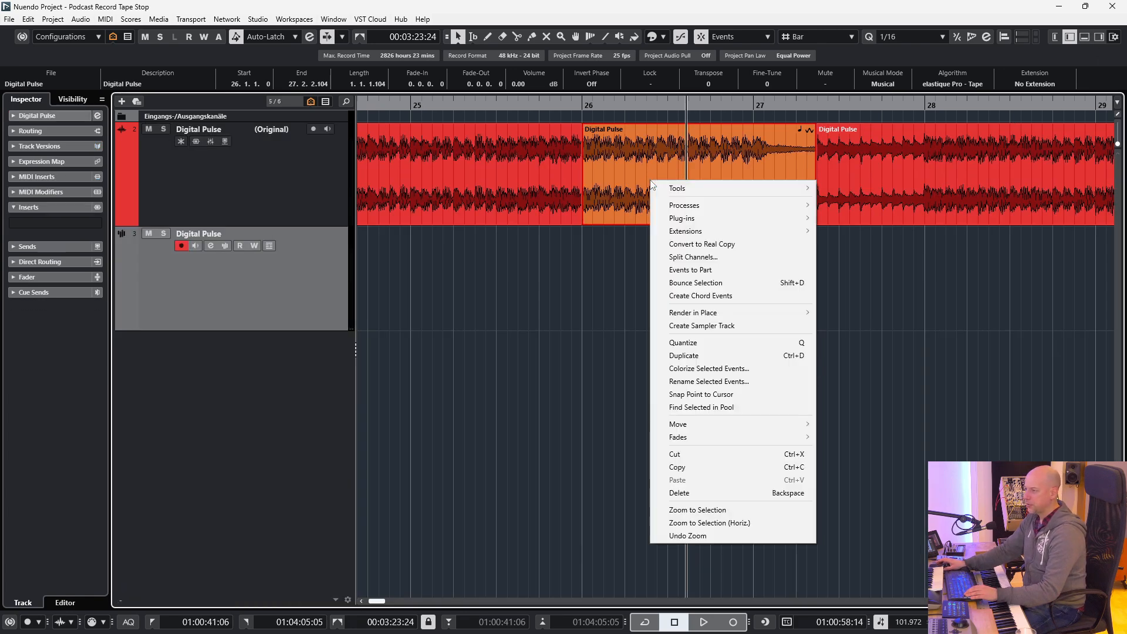
left_click(715, 284)
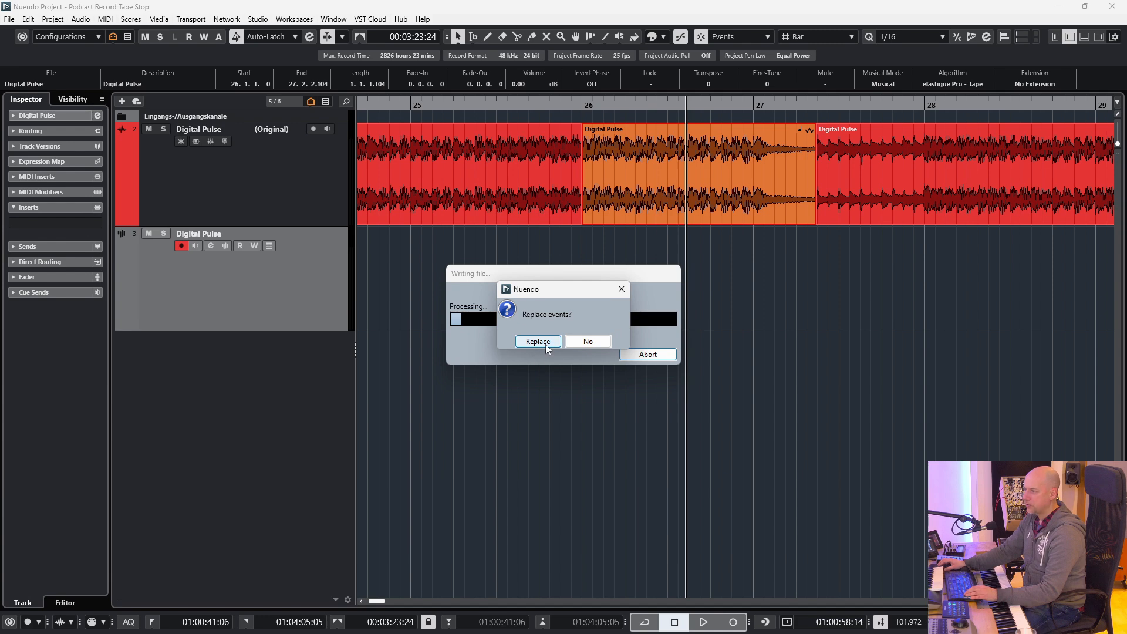
left_click(544, 343)
left_click(664, 37)
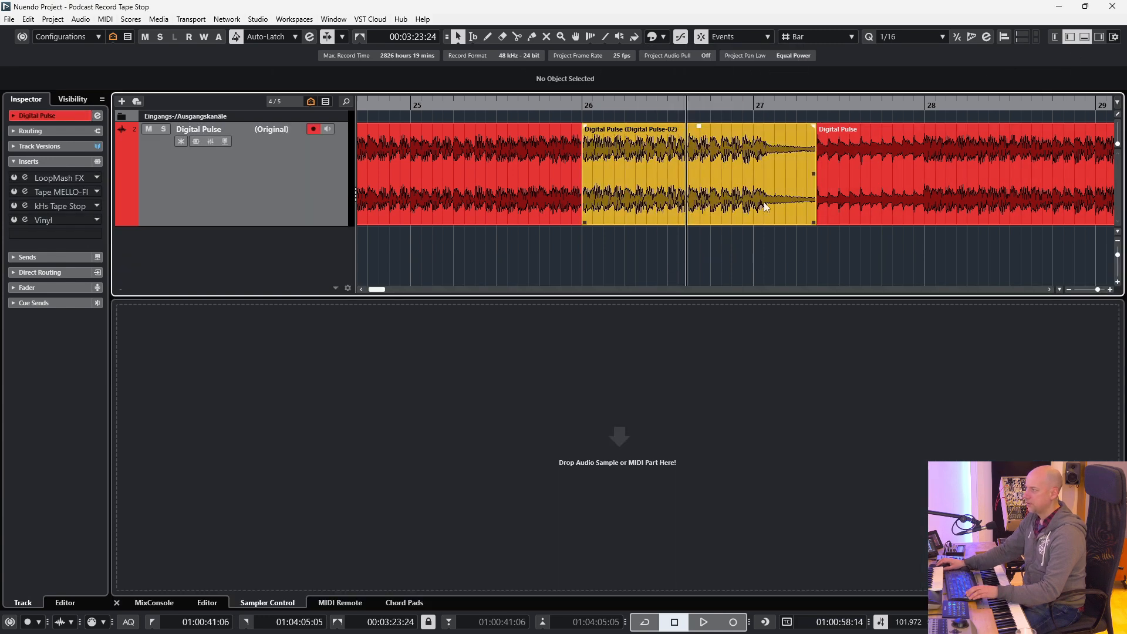
Step: Load the yellow bounced event into Sampler Control as a new sampler track and mute the event on the audio track
left_click_drag(763, 202, 699, 395)
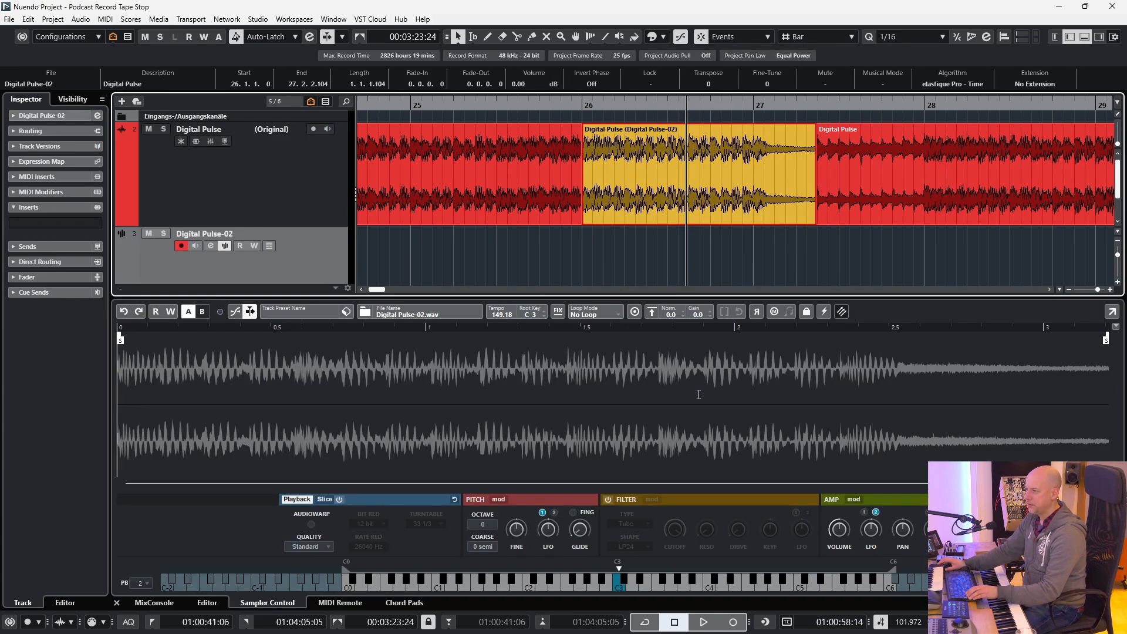
key("Escape")
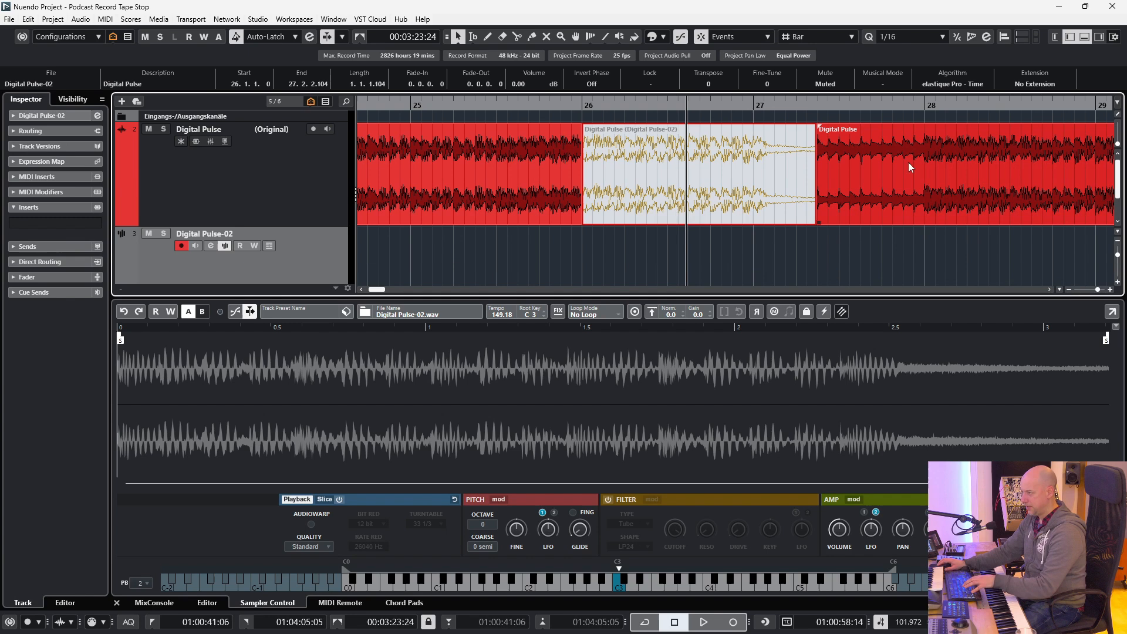
left_click(1084, 36)
Step: Record a sustained C3 note on the sampler track from bar 26, starting the recording at bar 25
key("space")
key("KP_Multiply")
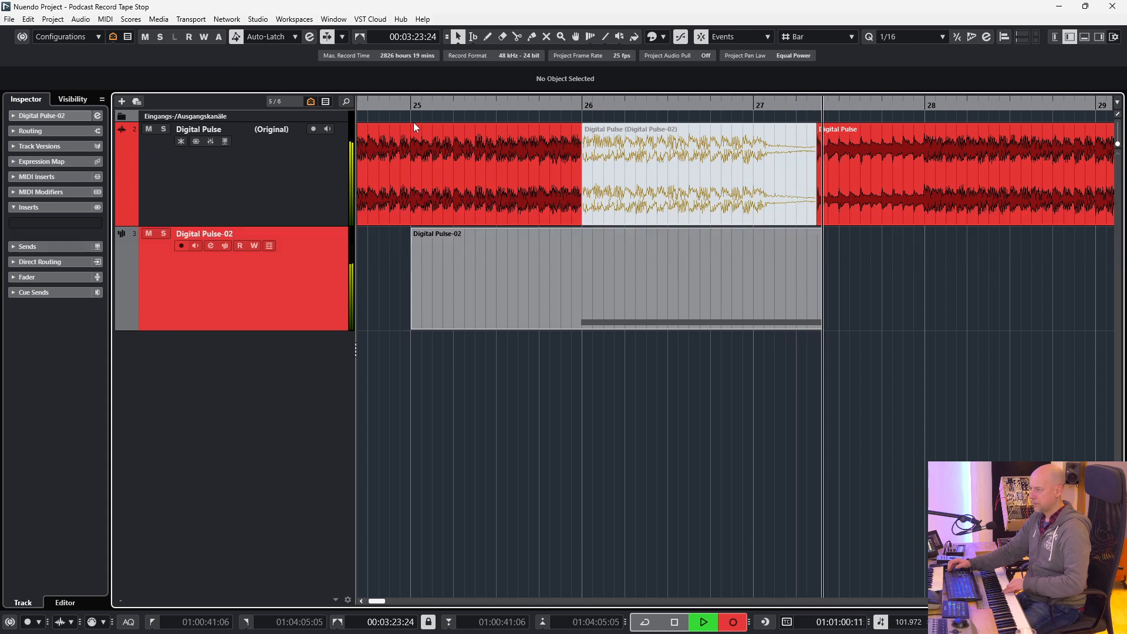
key("space")
Step: Align the recorded C3 note's start to 26.1.1.0 in the Key Editor and return the playhead to bar 25
key("Return")
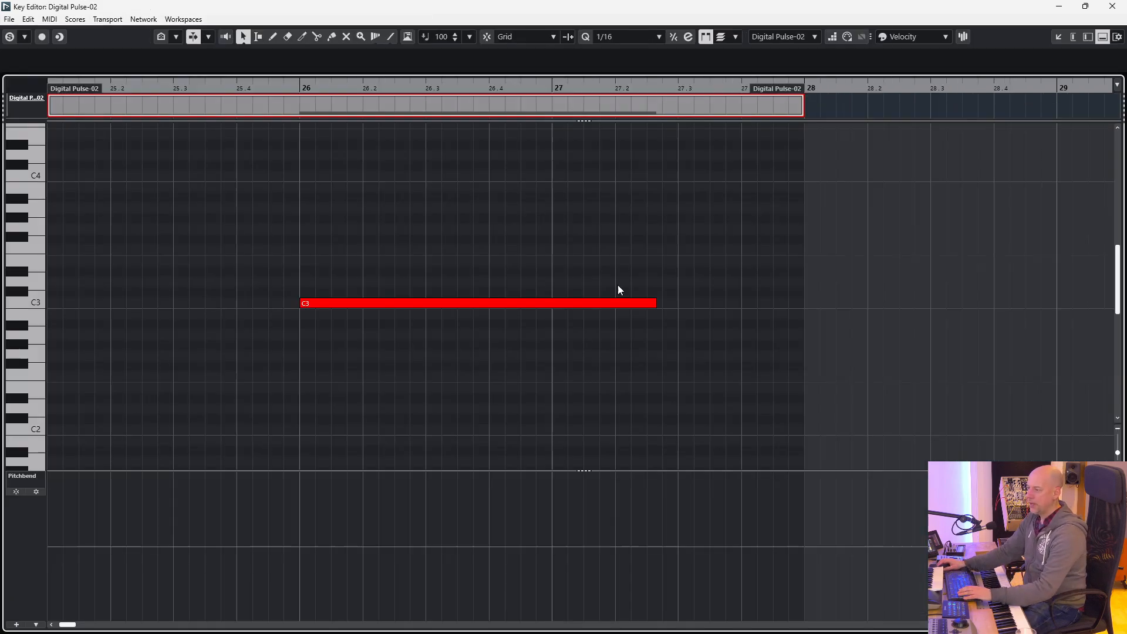
left_click_drag(456, 376, 444, 390)
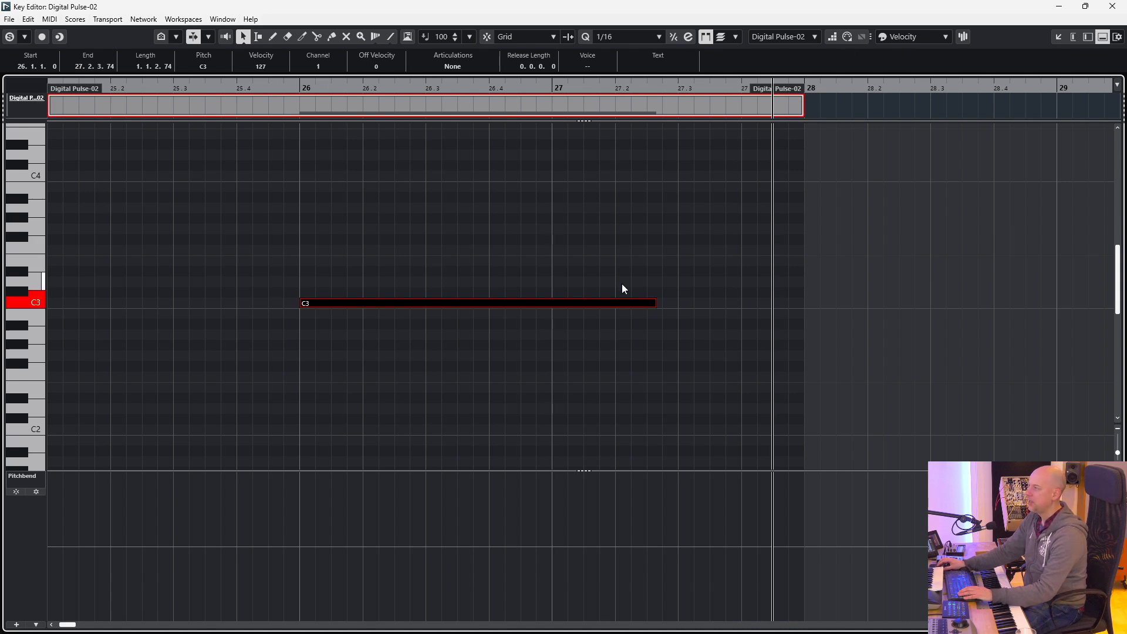
key("Return")
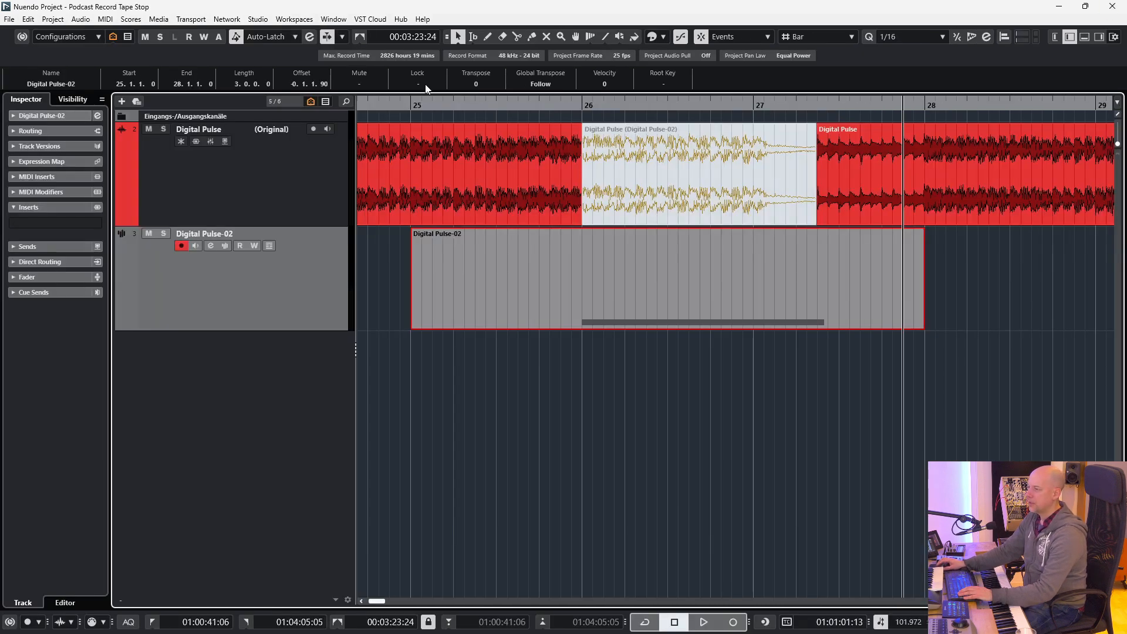
left_click(413, 104)
left_click(566, 424)
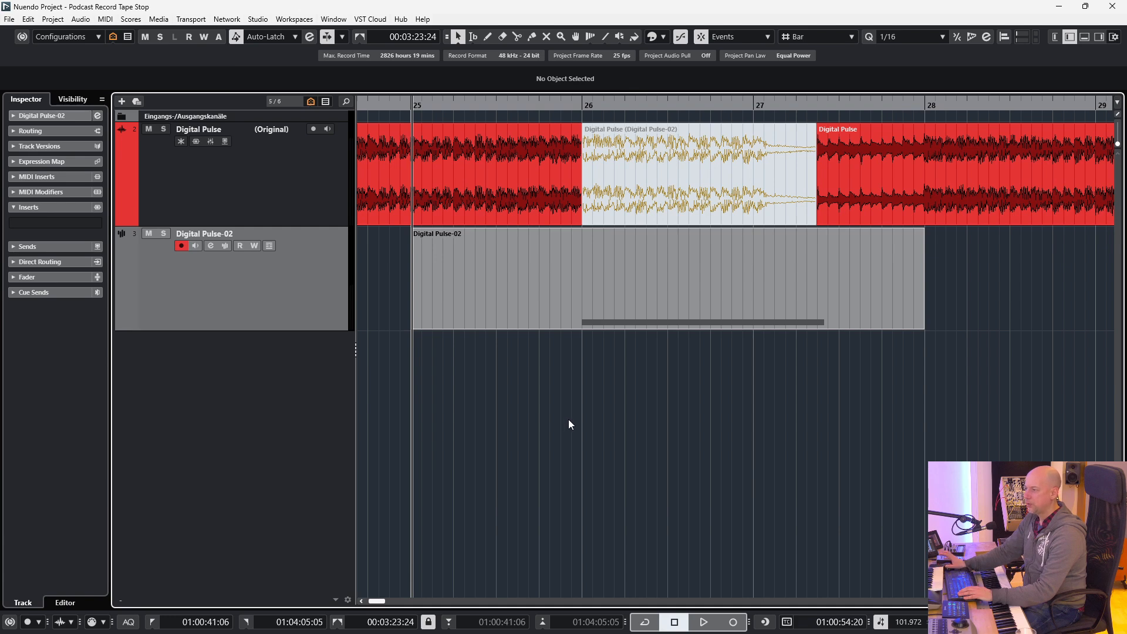
Step: Play back the sampler part from bar 25 and color the Digital Pulse-02 sampler track blue
key("space")
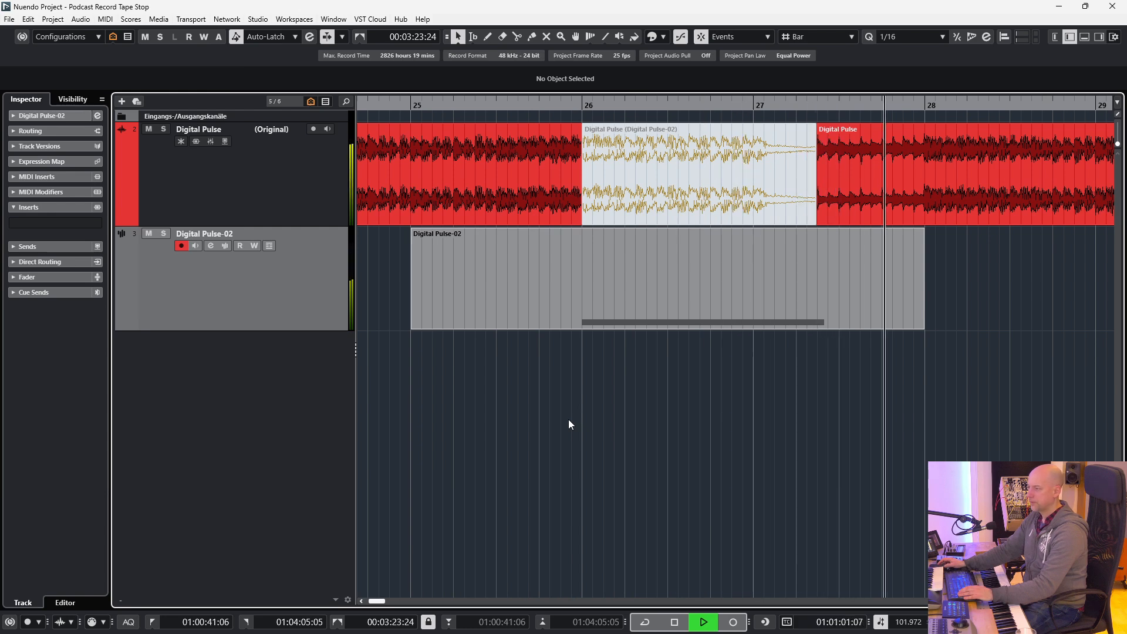
key("space")
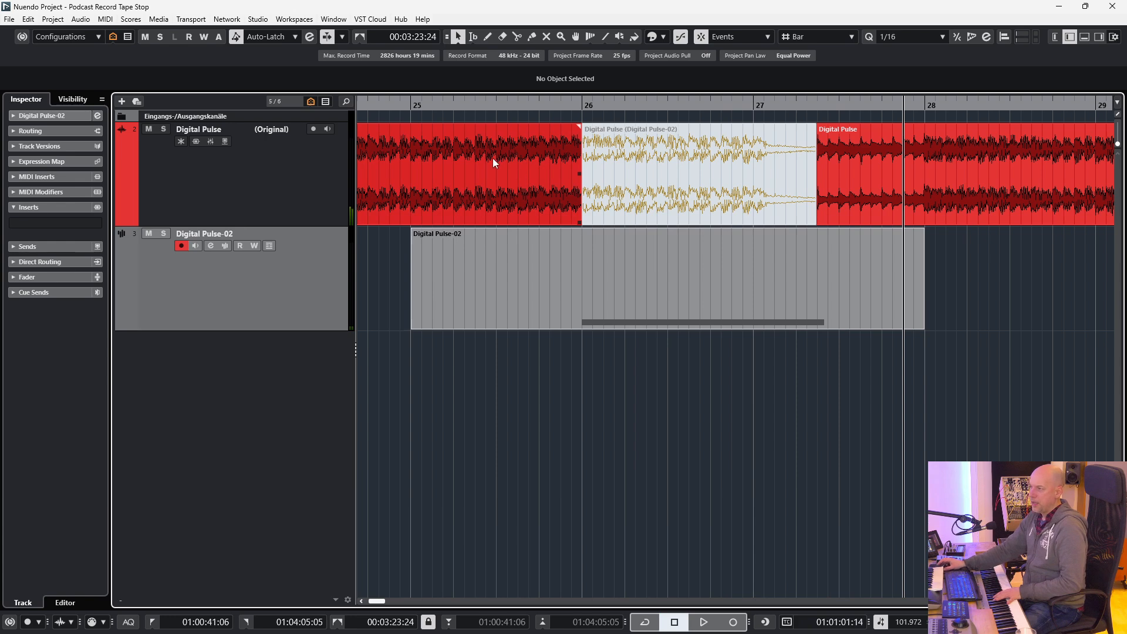
left_click(662, 37)
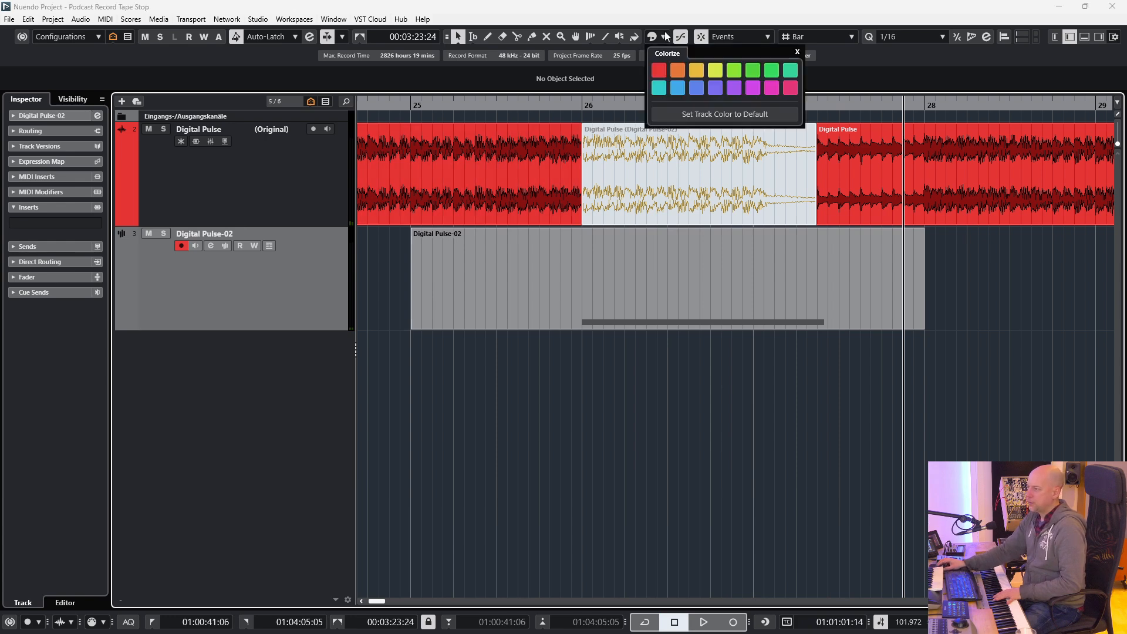
left_click(679, 85)
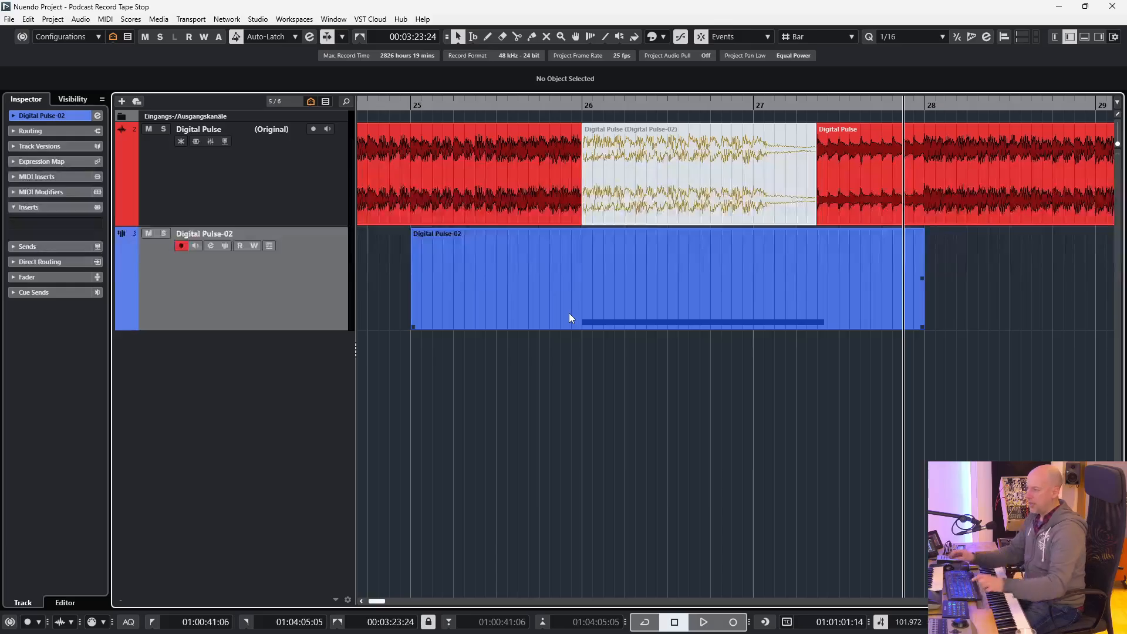
Step: Show Sampler Control for the Digital Pulse-02 track and raise its pitchbend range first to 12, and finally to 24 semitones
left_click(1086, 35)
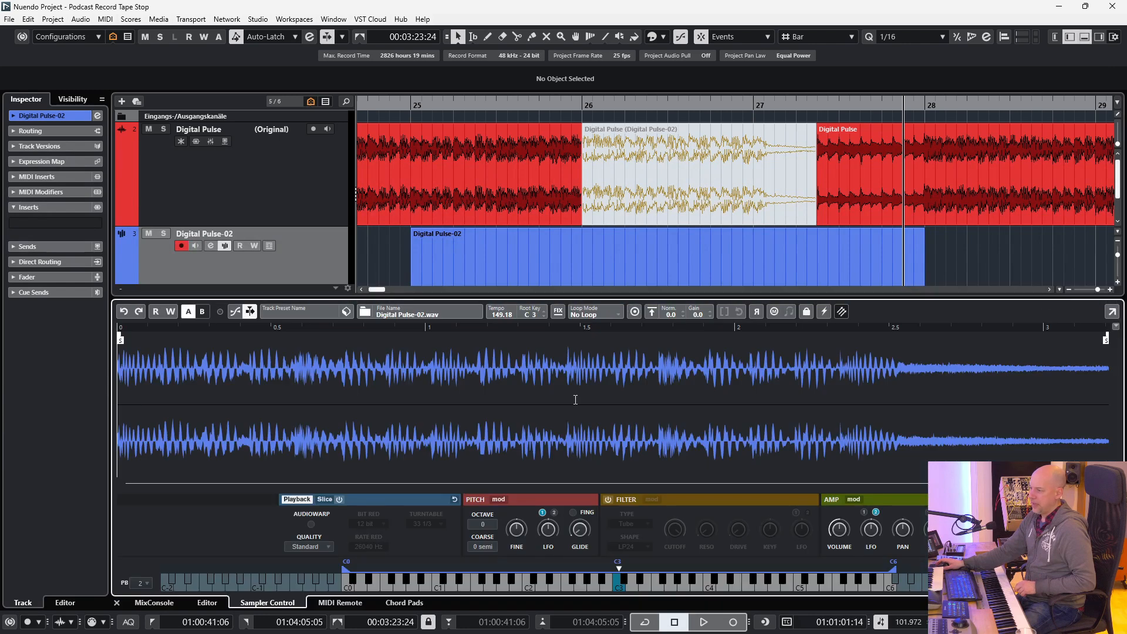
left_click(139, 584)
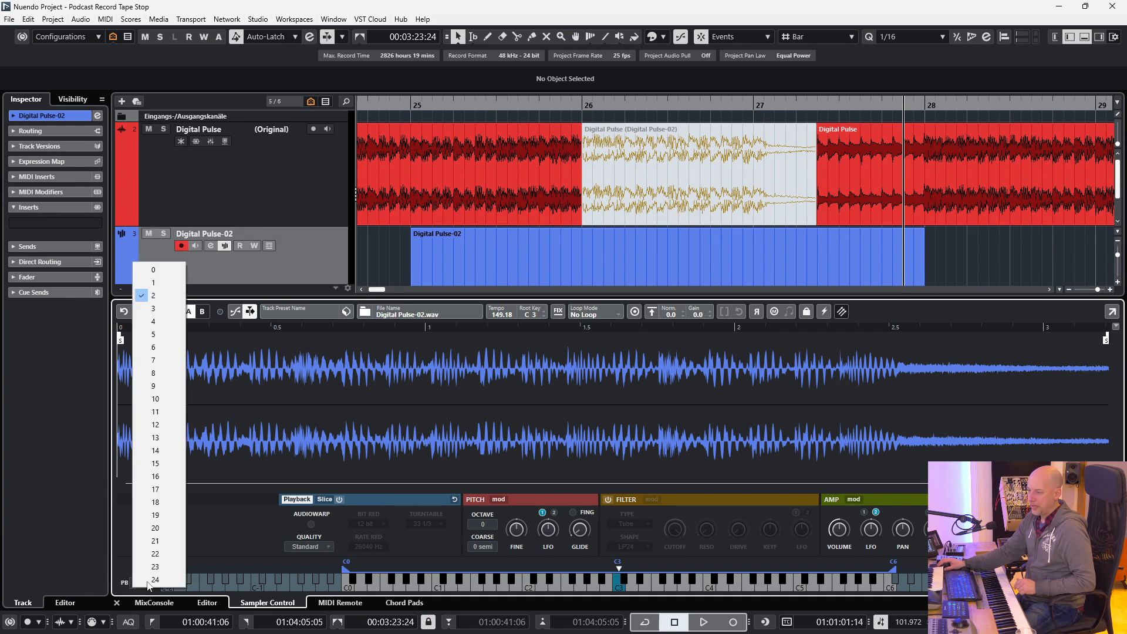
left_click(165, 425)
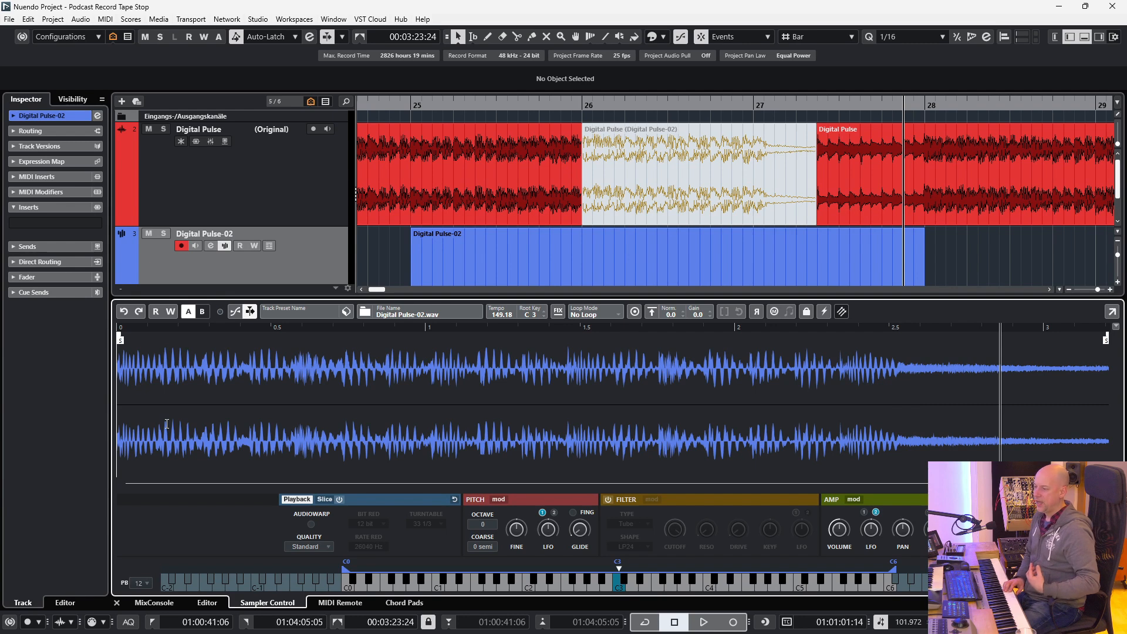
left_click(147, 583)
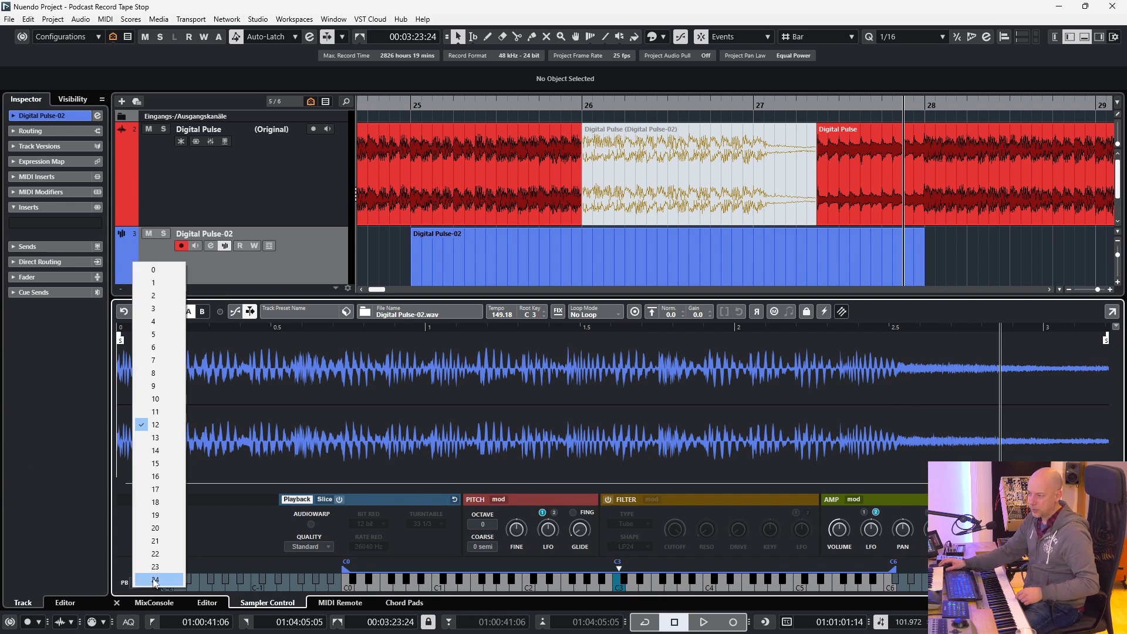
left_click(155, 580)
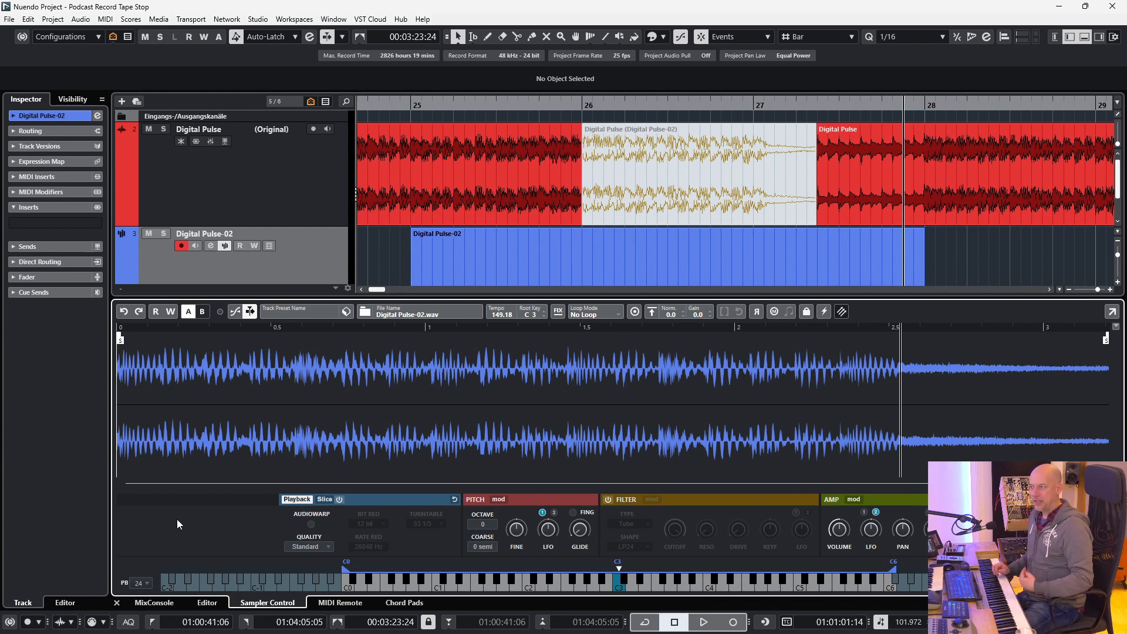
Step: Transpose the C3 note in the Digital Pulse-02 part down two octaves to C1 and close the Key Editor
double_click(767, 237)
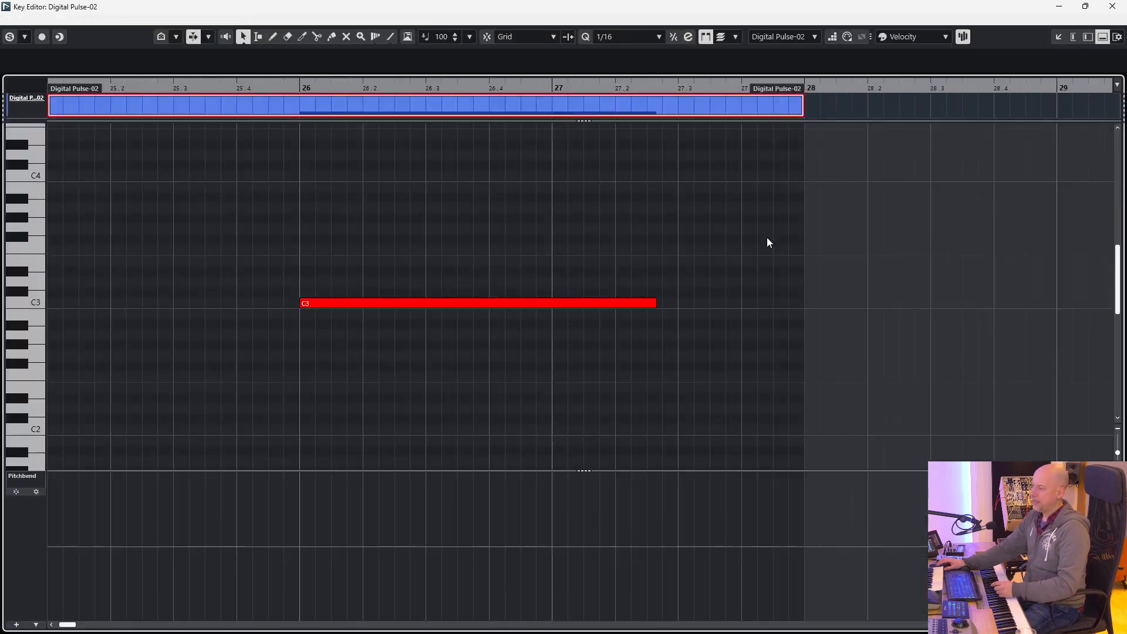
left_click(308, 304)
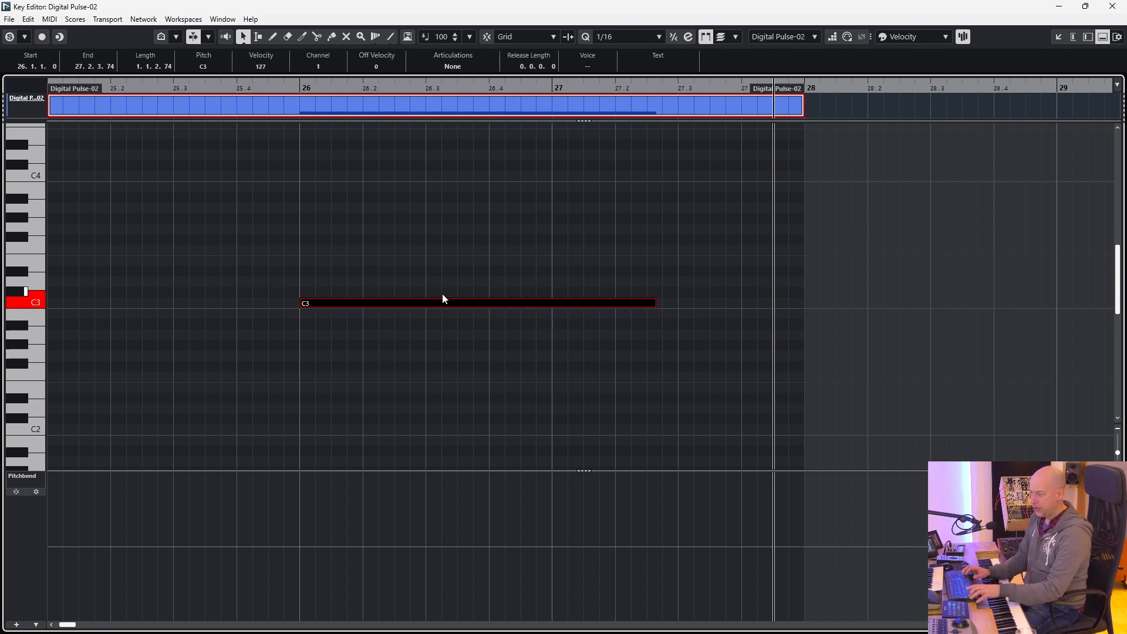
key("shift+Down")
key("shift+Down")
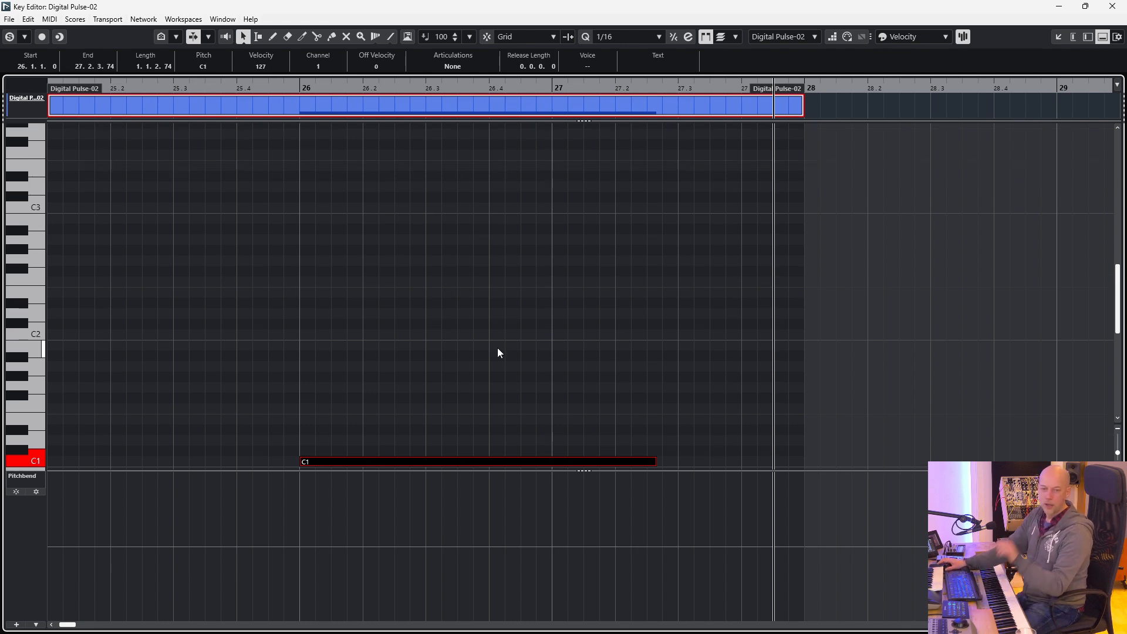
left_click(1113, 8)
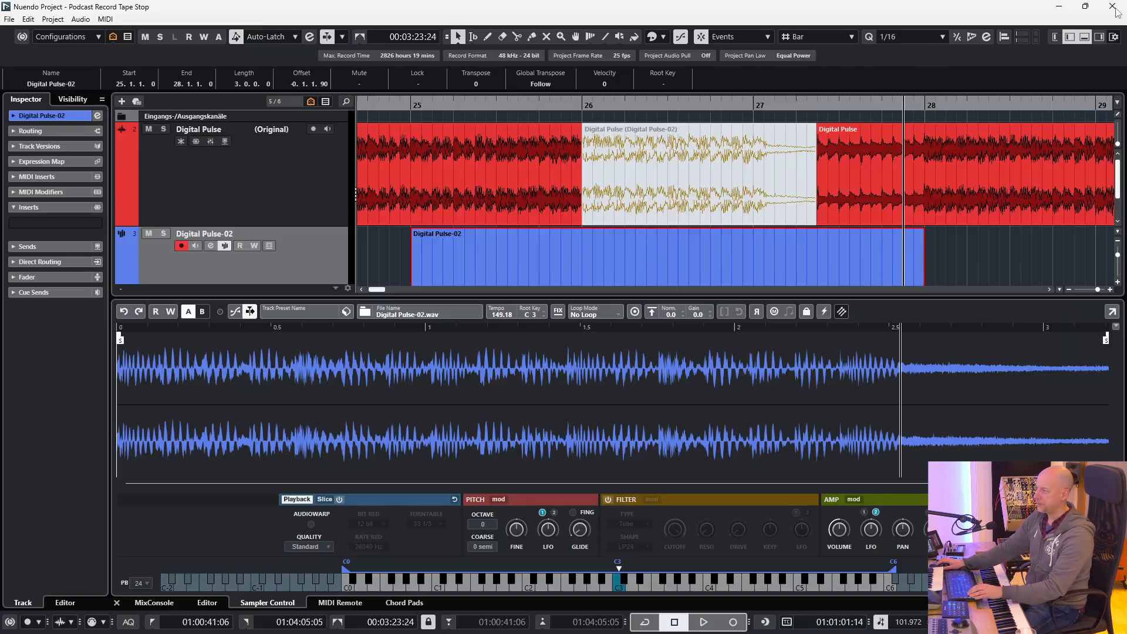